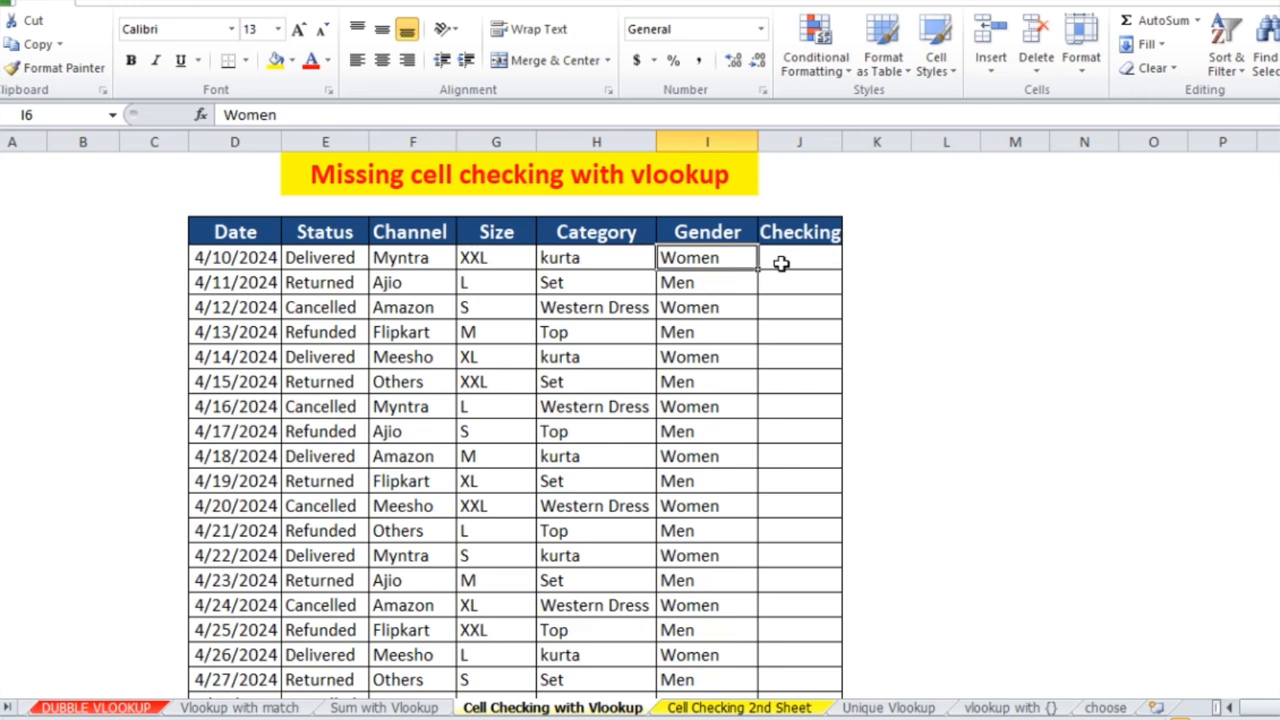
Review the table on Cell Checking 2nd Sheet and start a VLOOKUP in J6 with D6 as the lookup value.
click(781, 263)
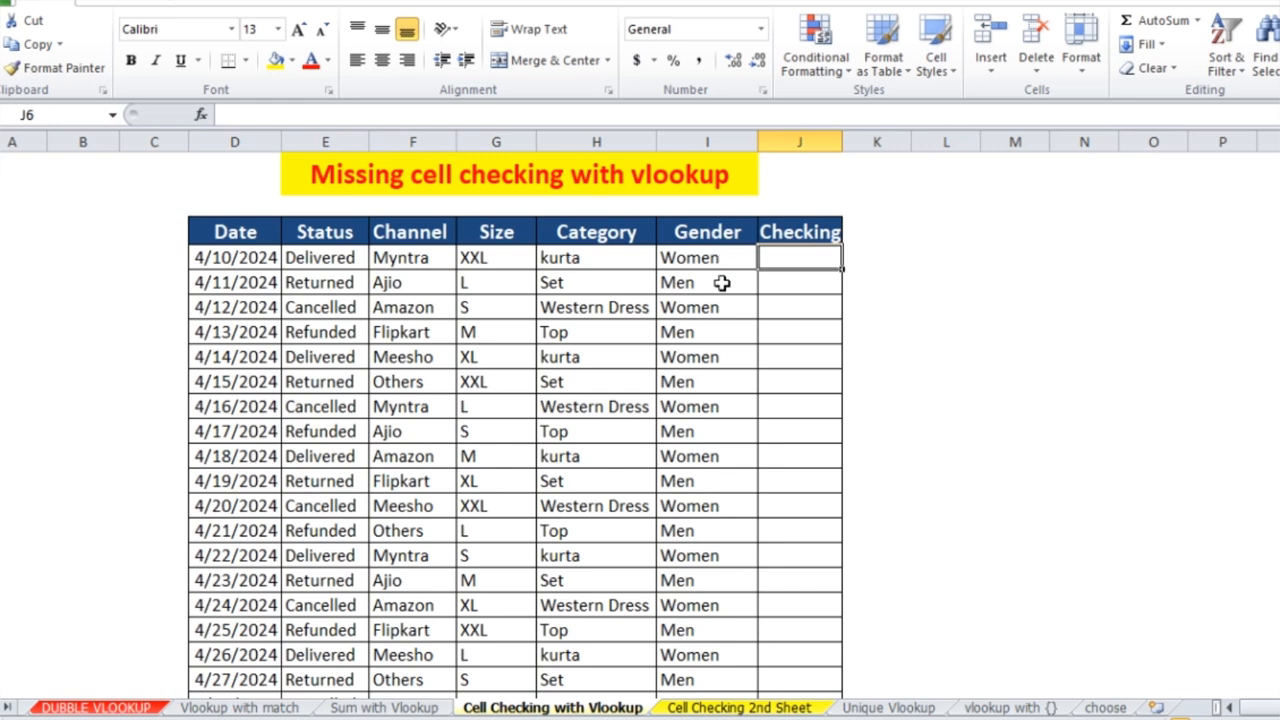
click(721, 712)
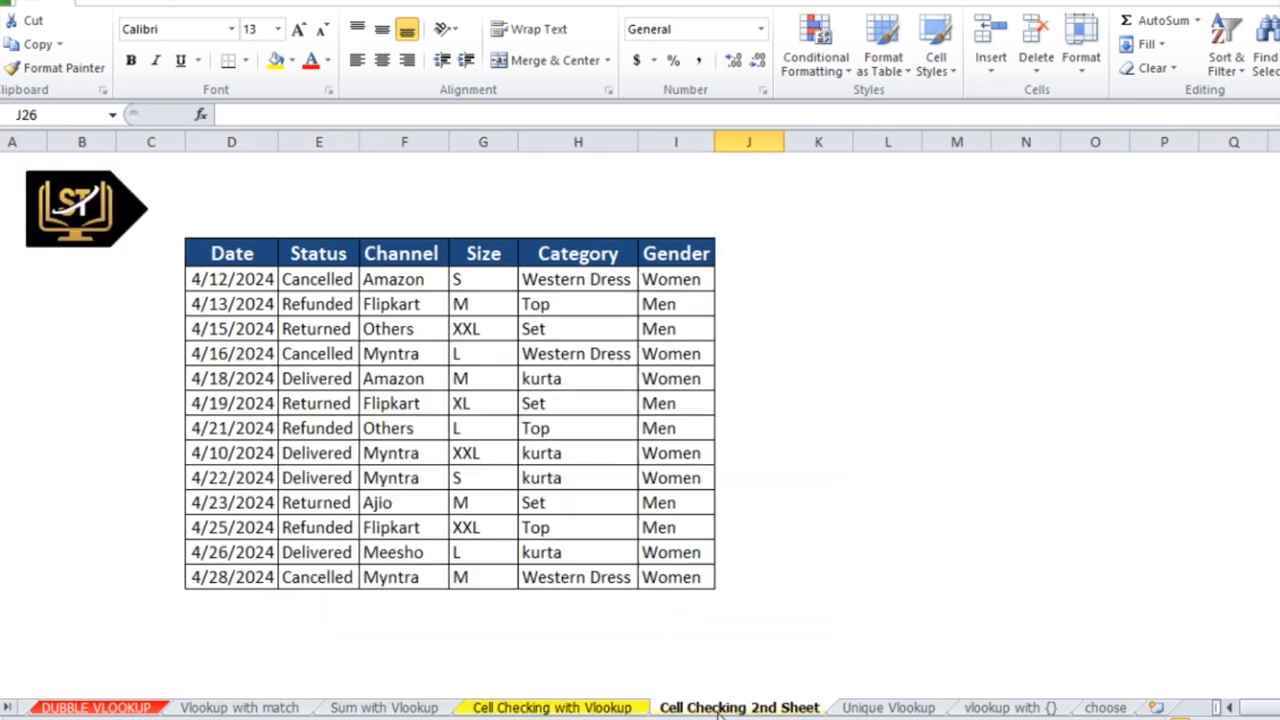
click(609, 708)
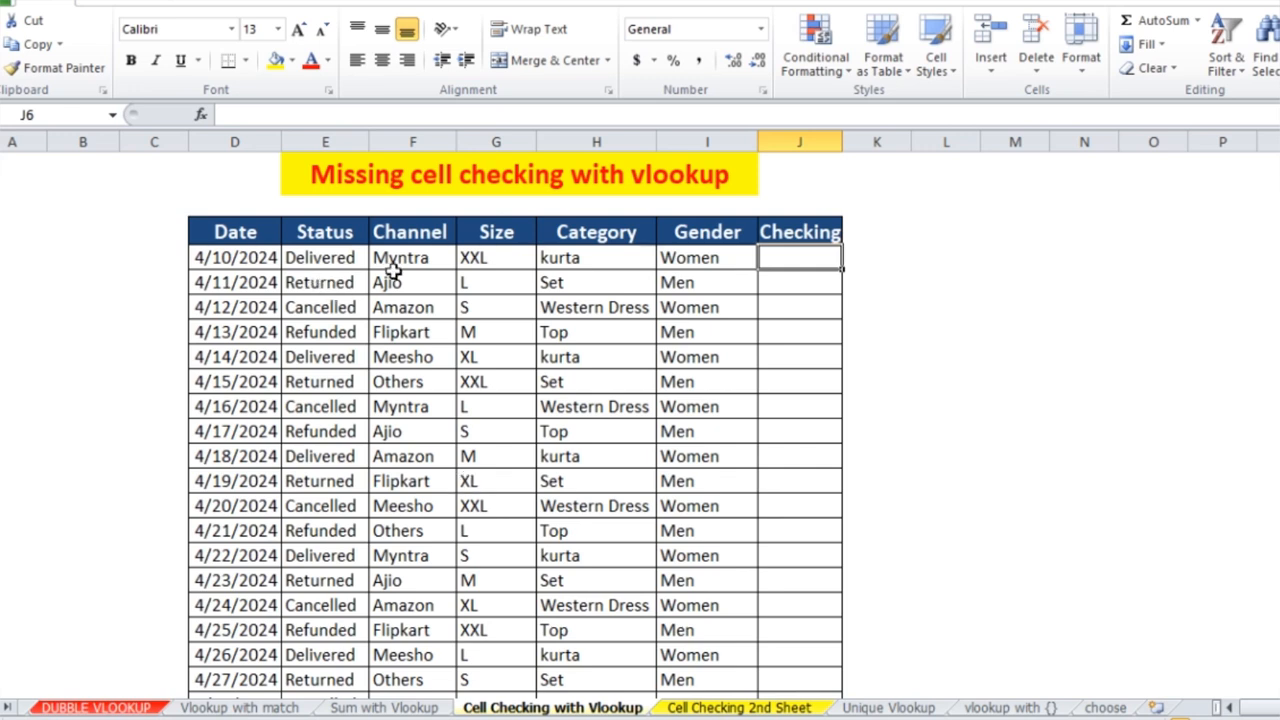
click(720, 709)
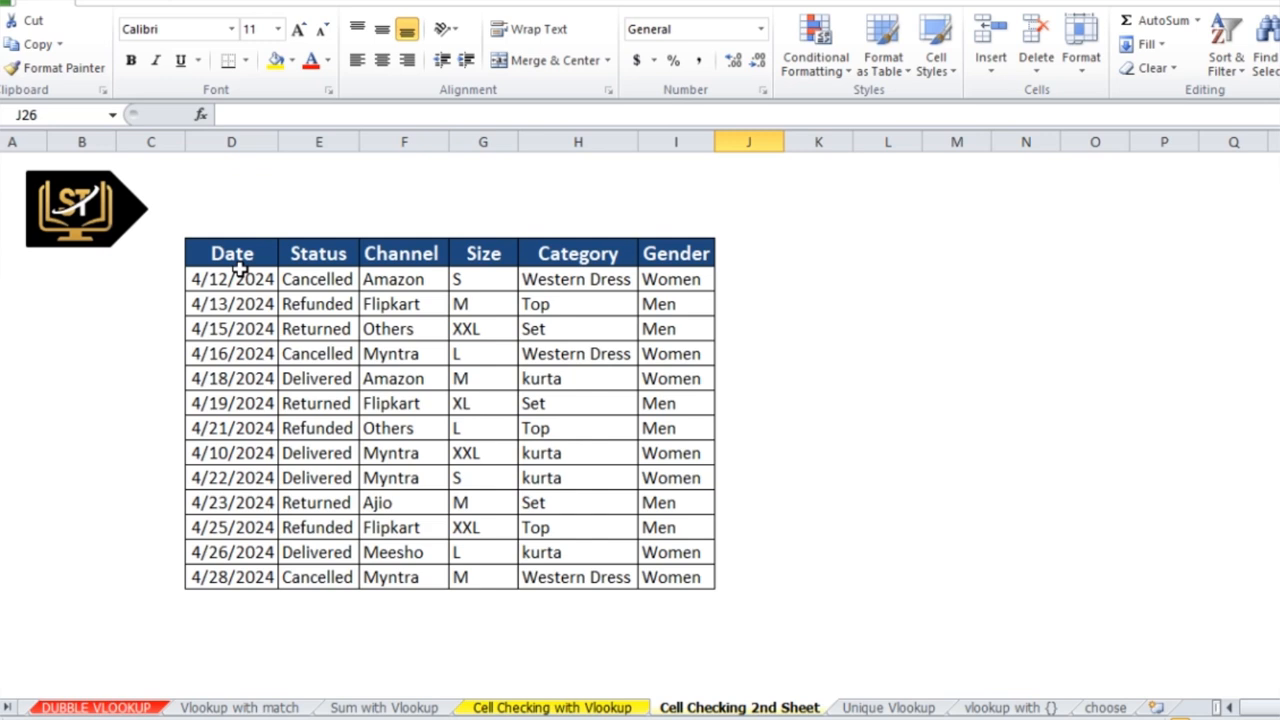
click(530, 710)
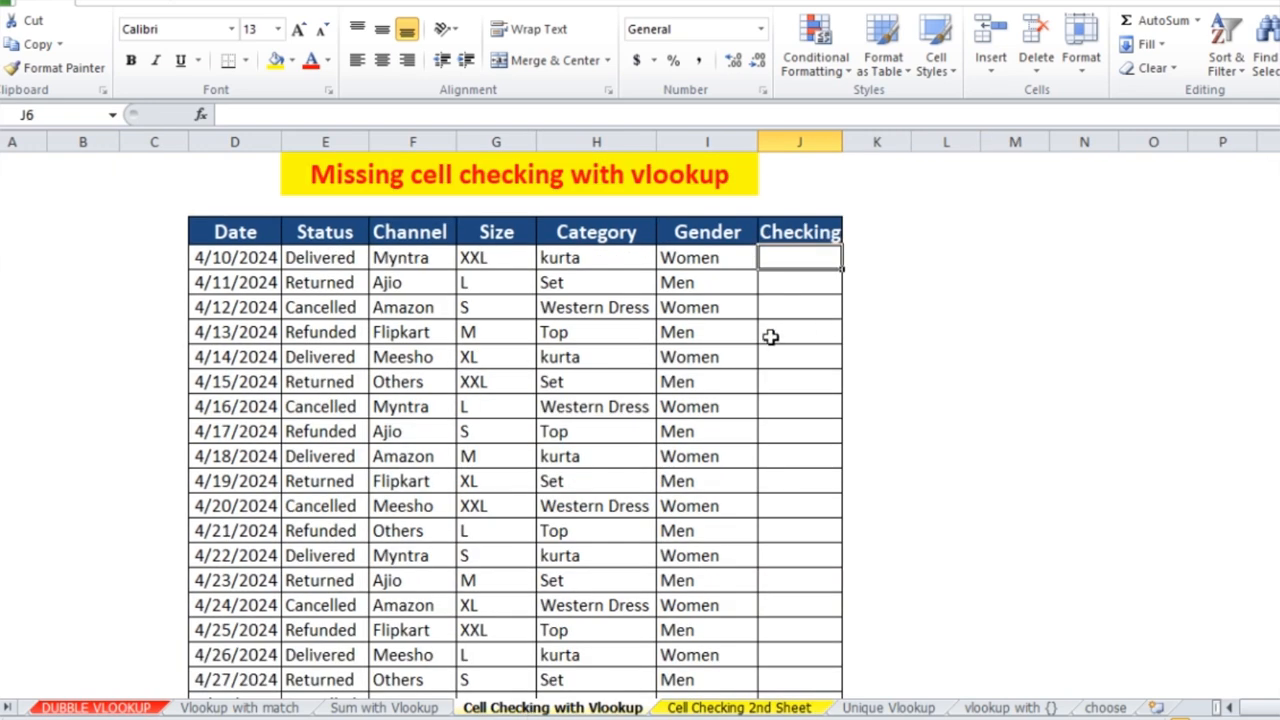
text(=vlo)
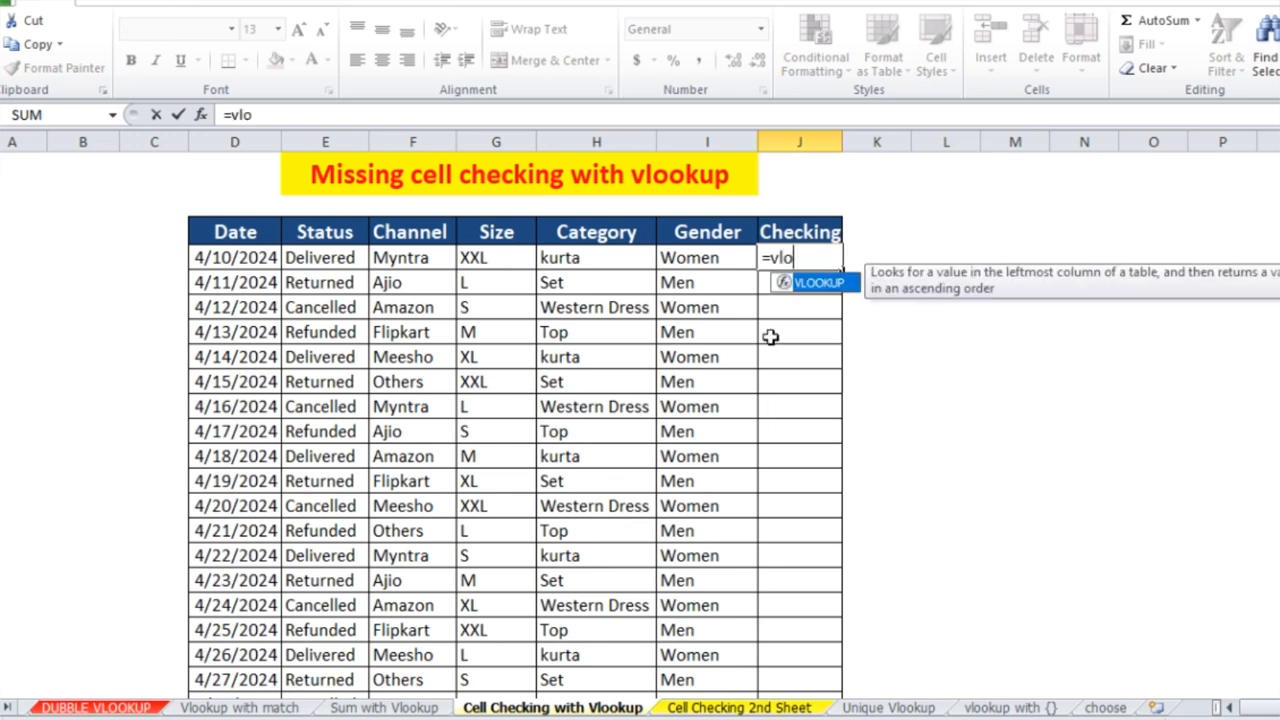
key(Tab)
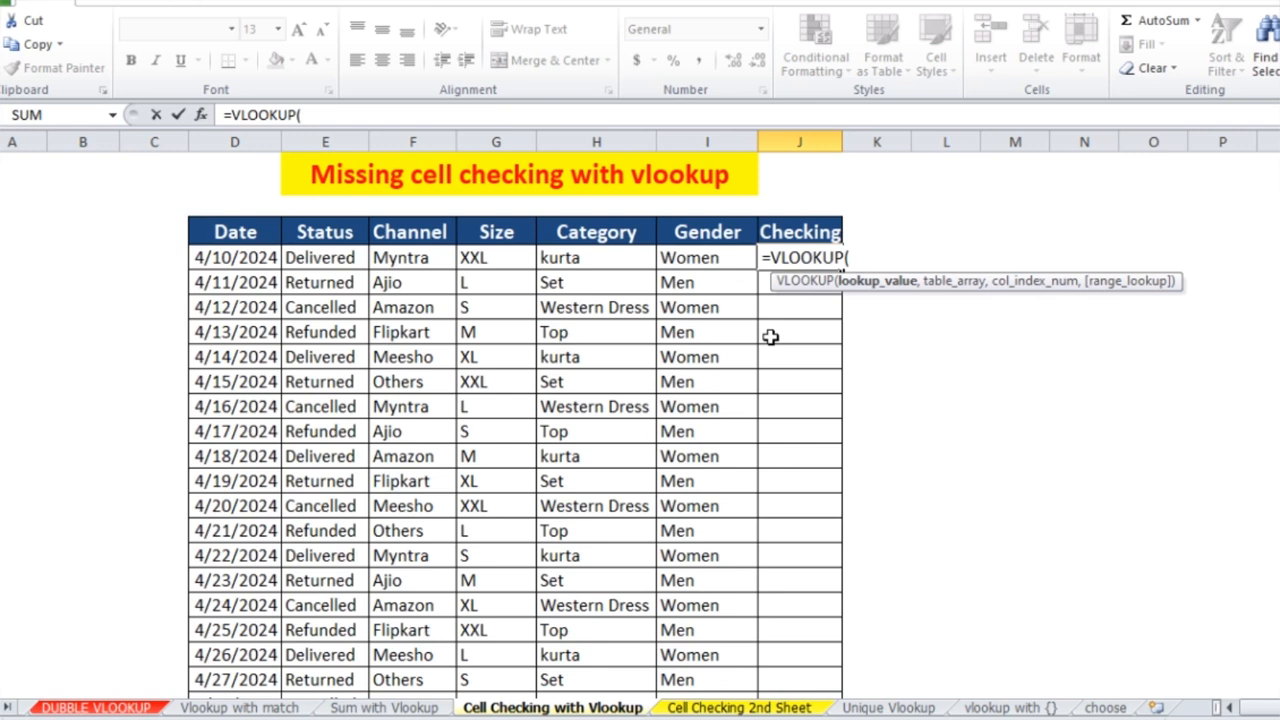
click(262, 258)
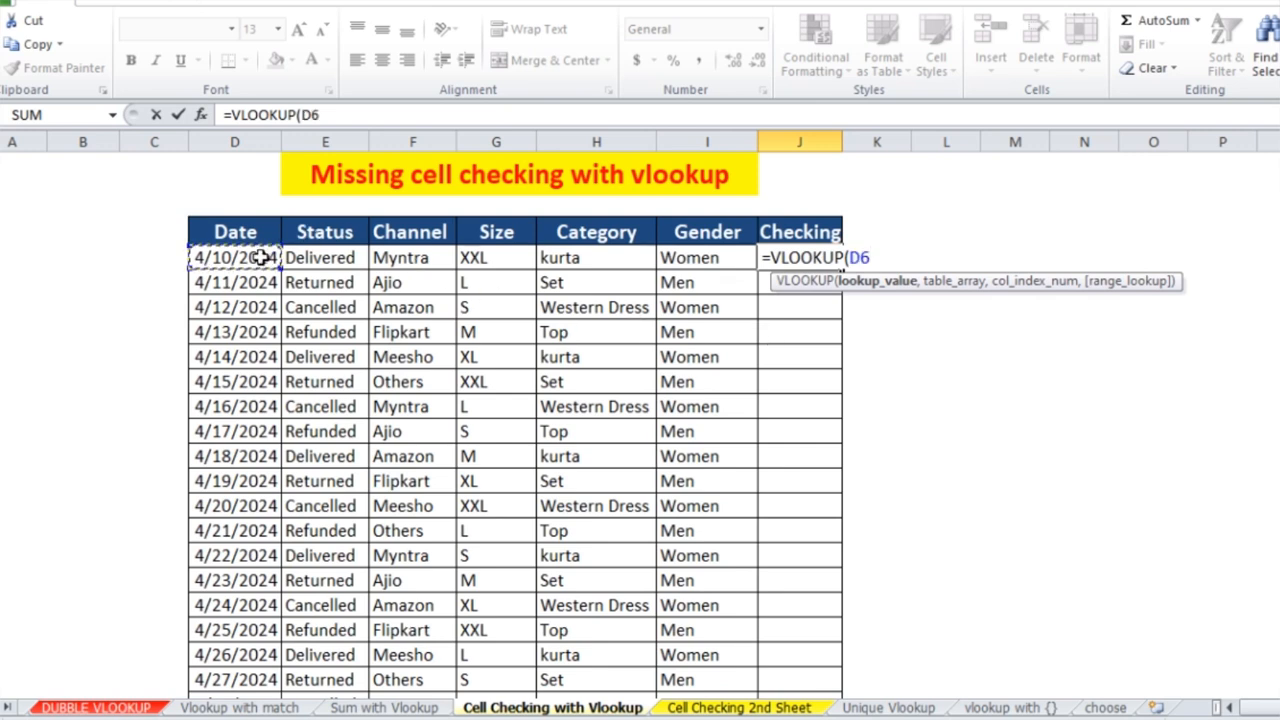
text(,)
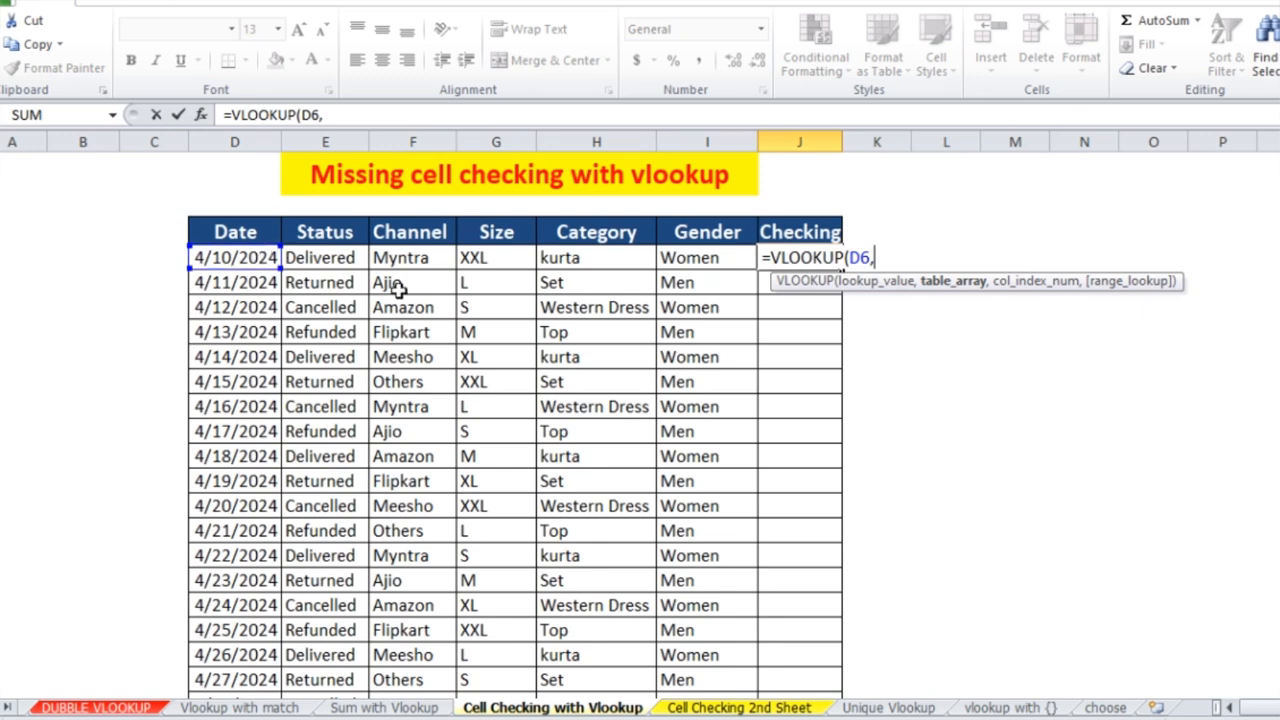
Complete the VLOOKUP with absolute range $D$5:$I$18 from Cell Checking 2nd Sheet, column index 2 and match type 0.
click(742, 708)
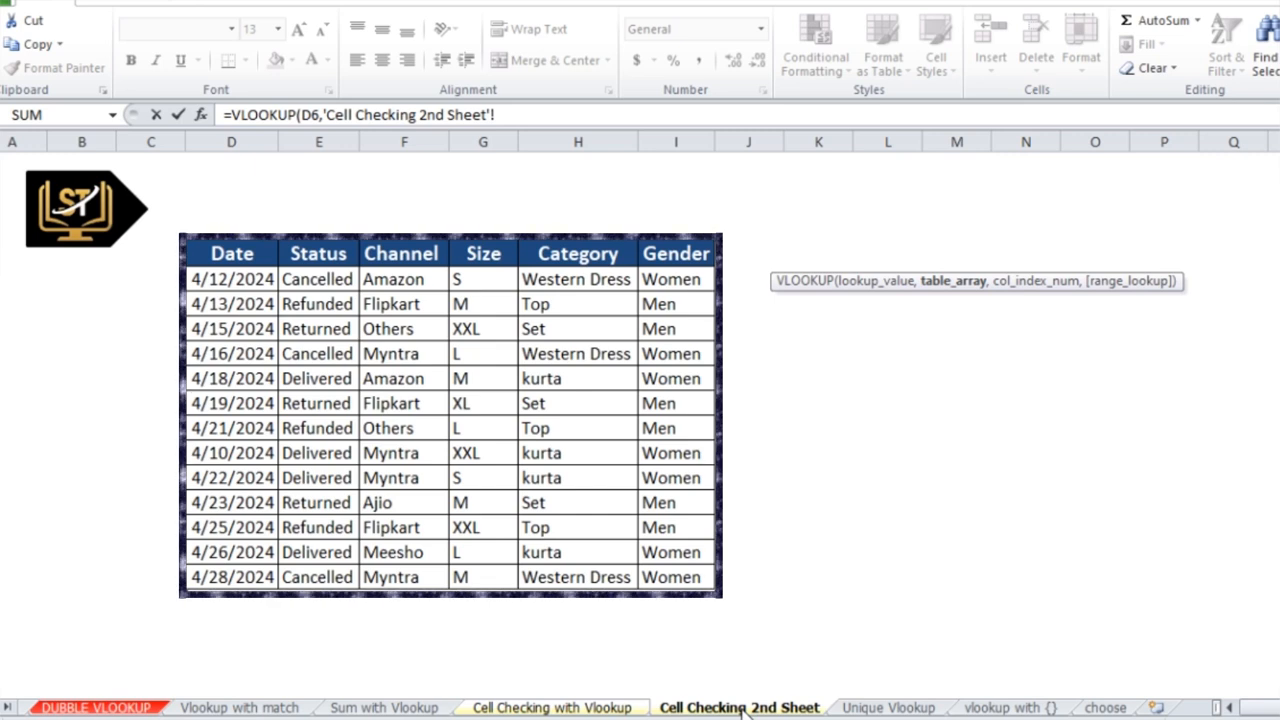
click(233, 256)
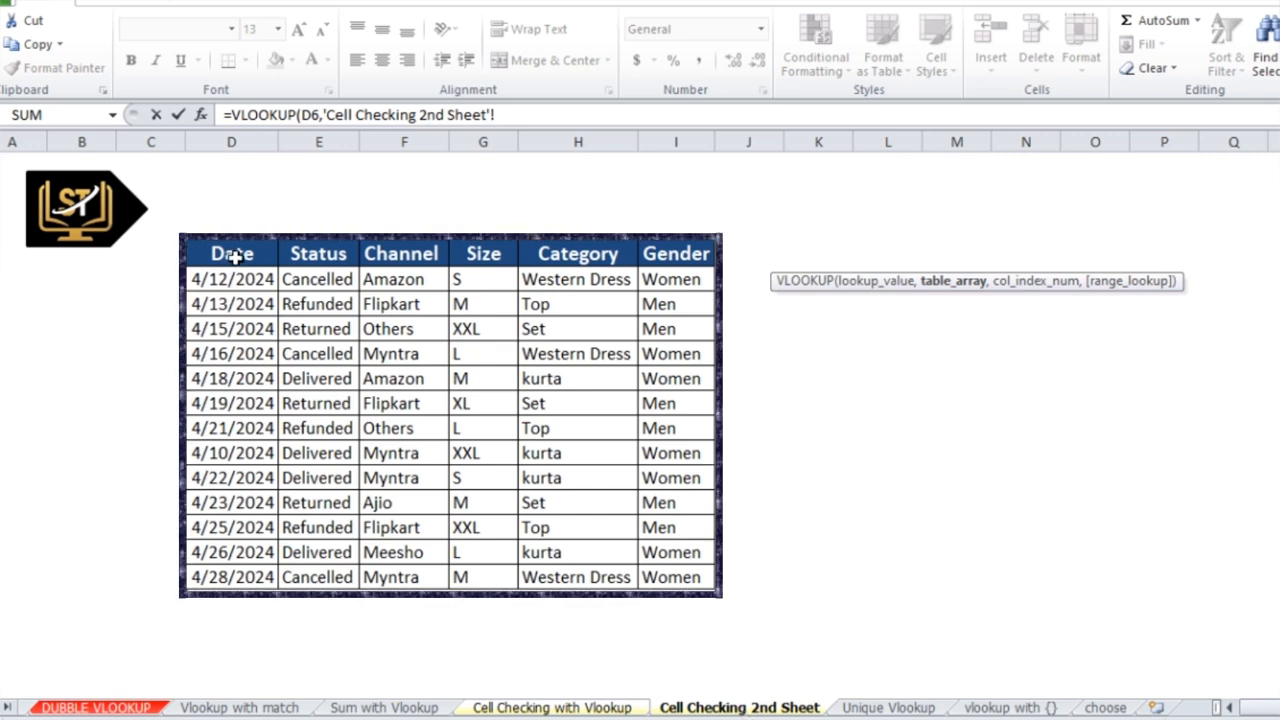
drag(233, 256, 680, 578)
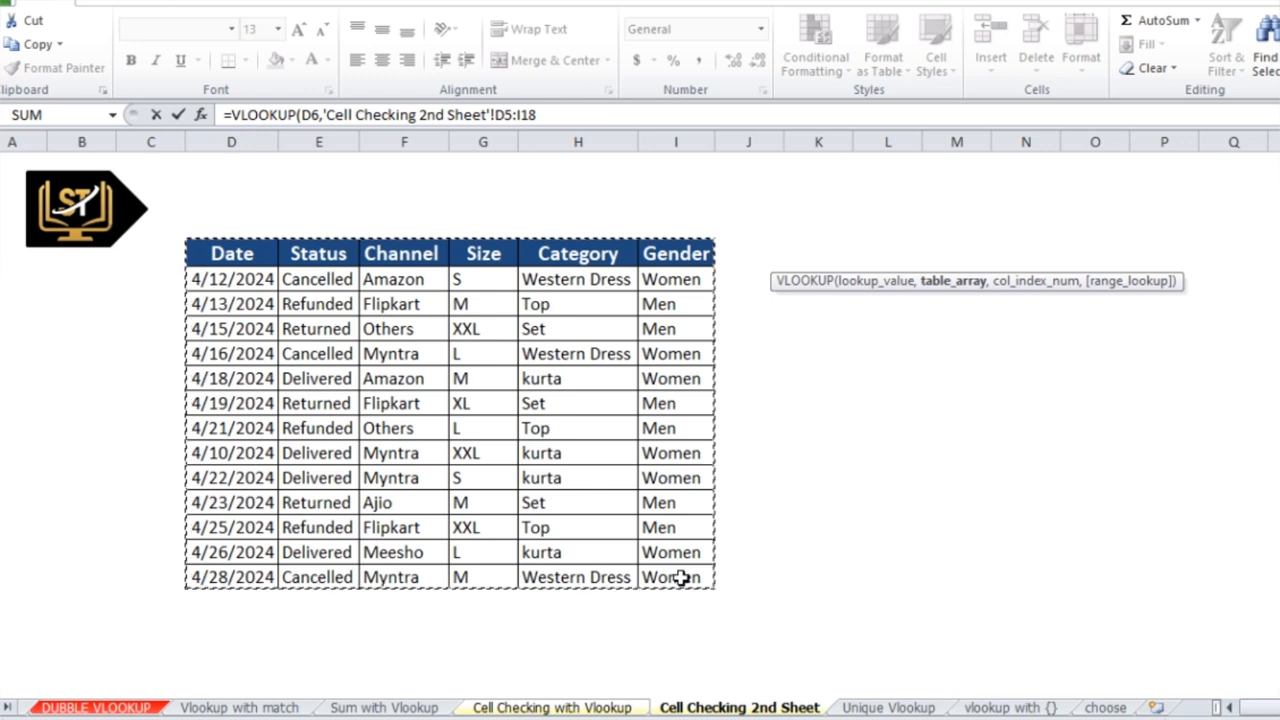
key(F4)
text(,)
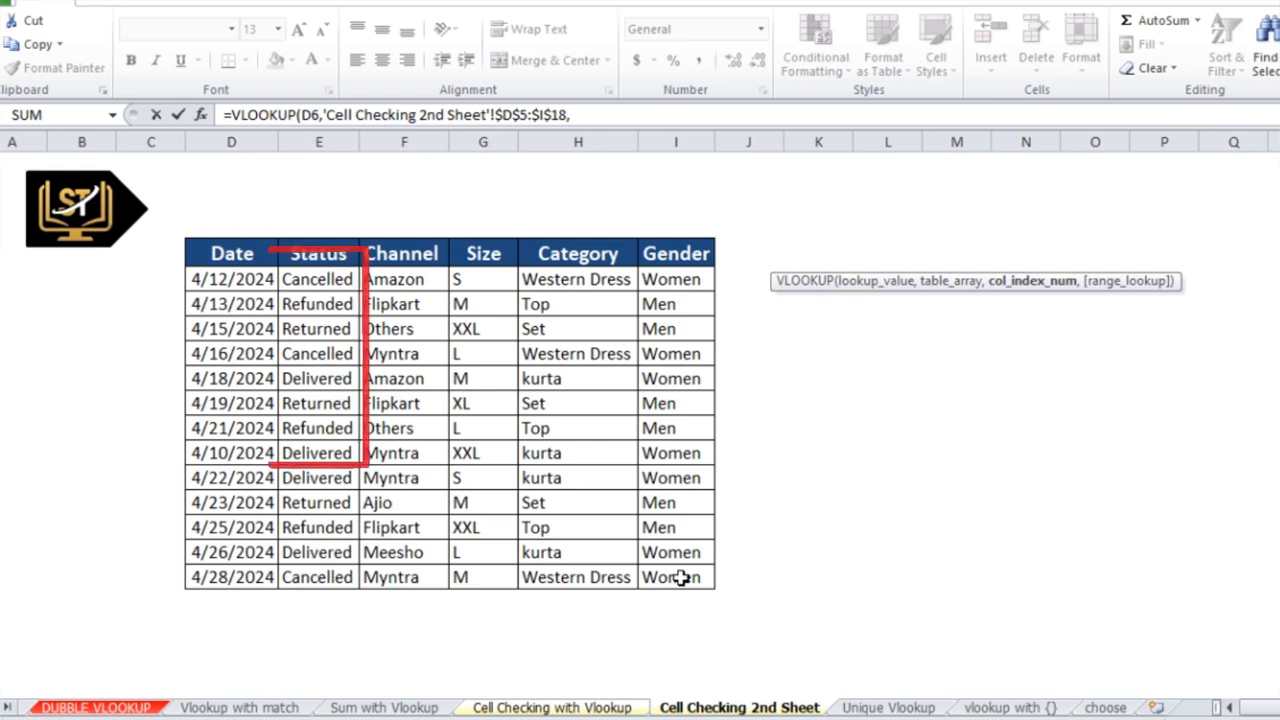
text(2)
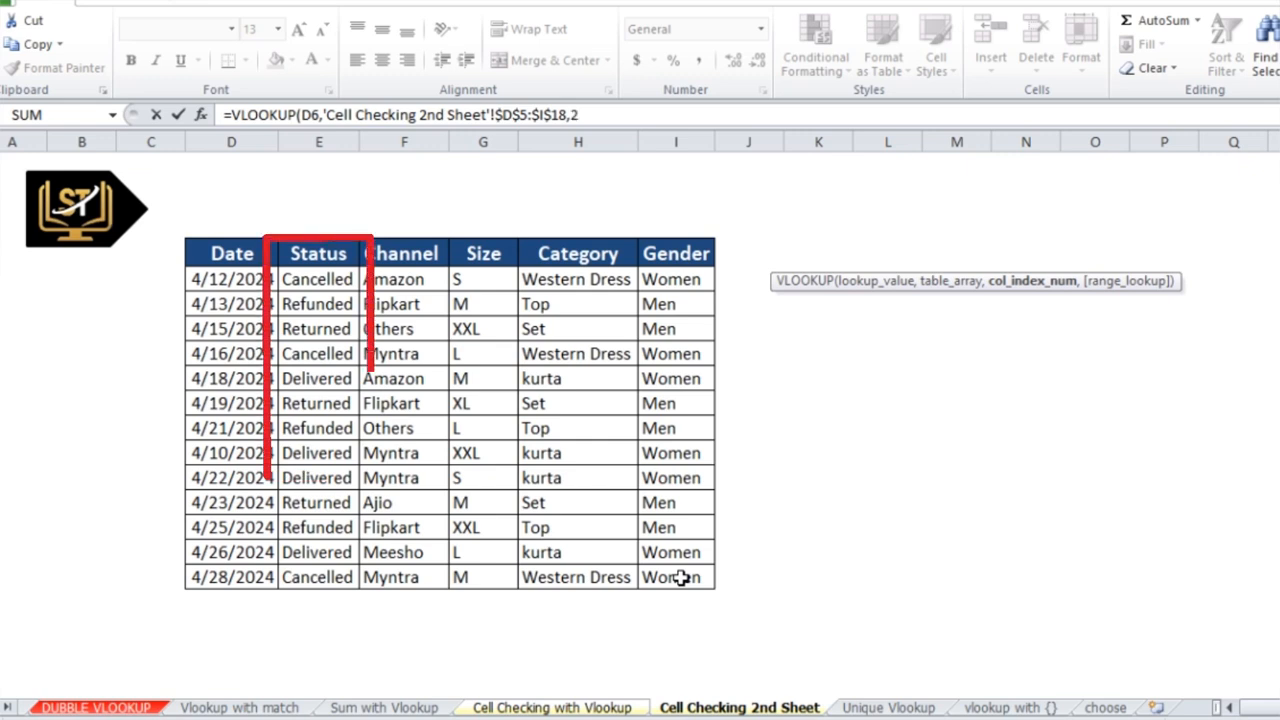
text(,)
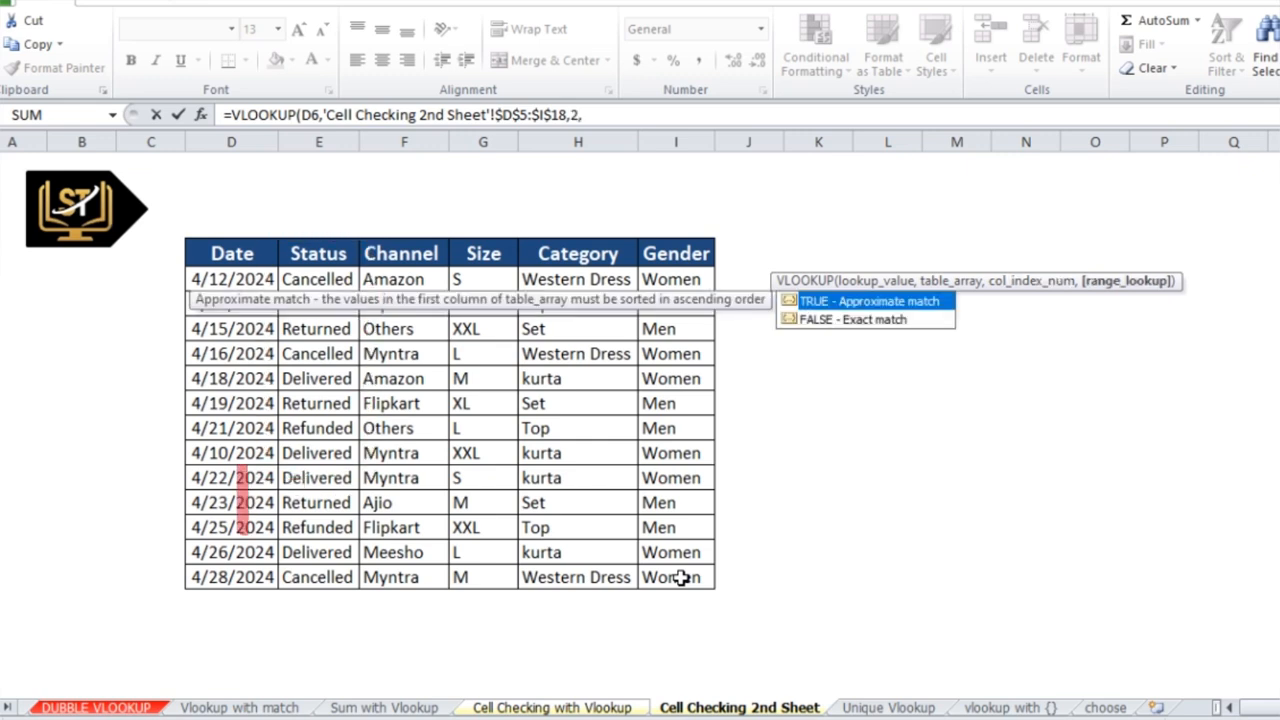
text(0))
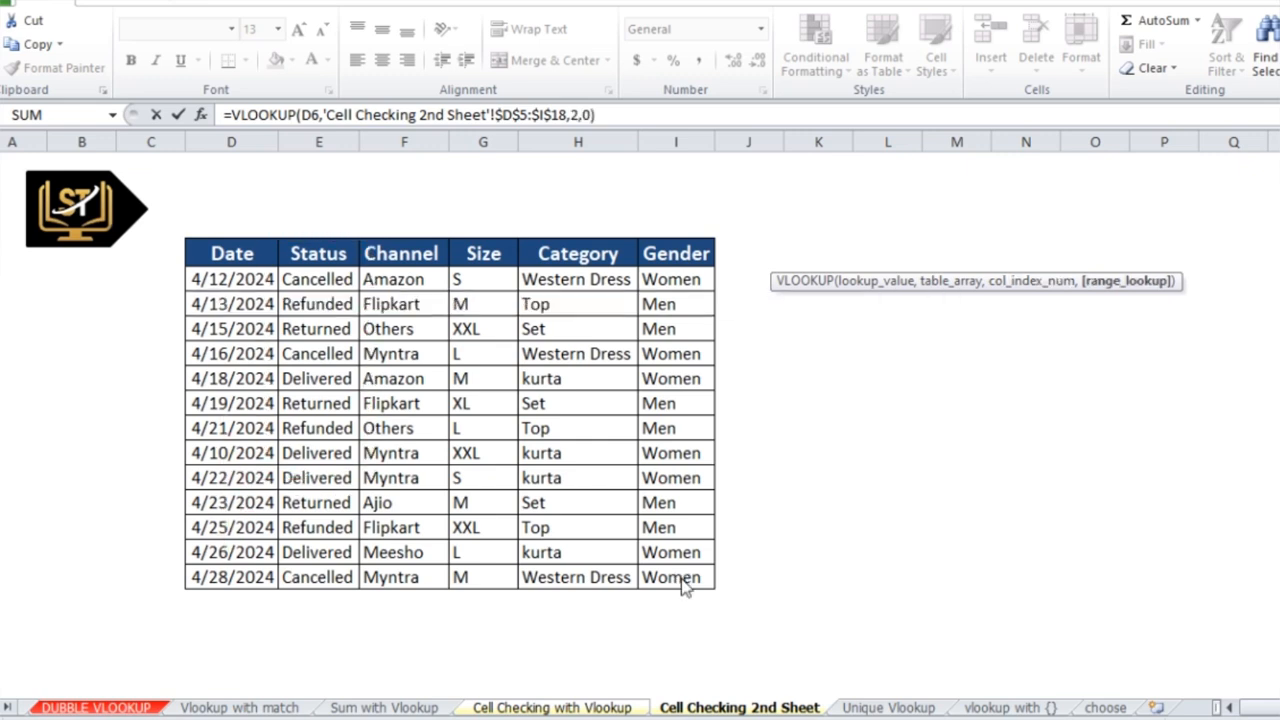
key(Return)
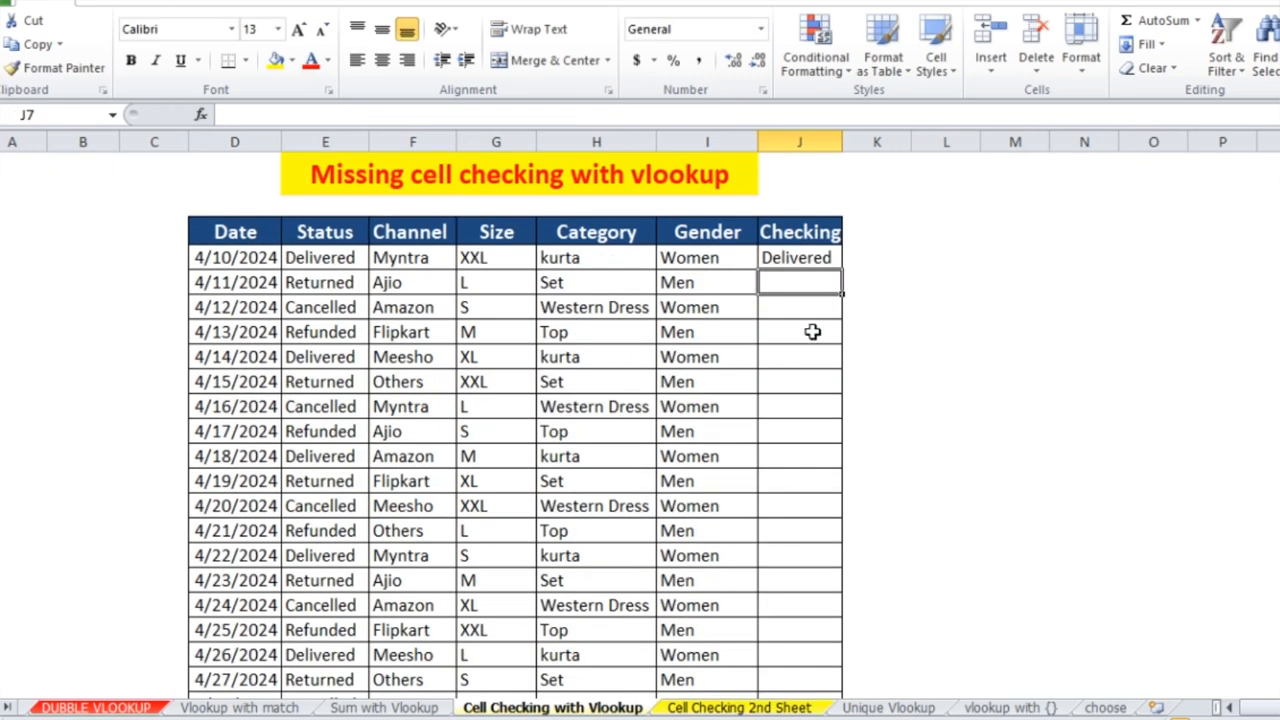
Fill the VLOOKUP formula from J6 down the Checking column.
click(808, 254)
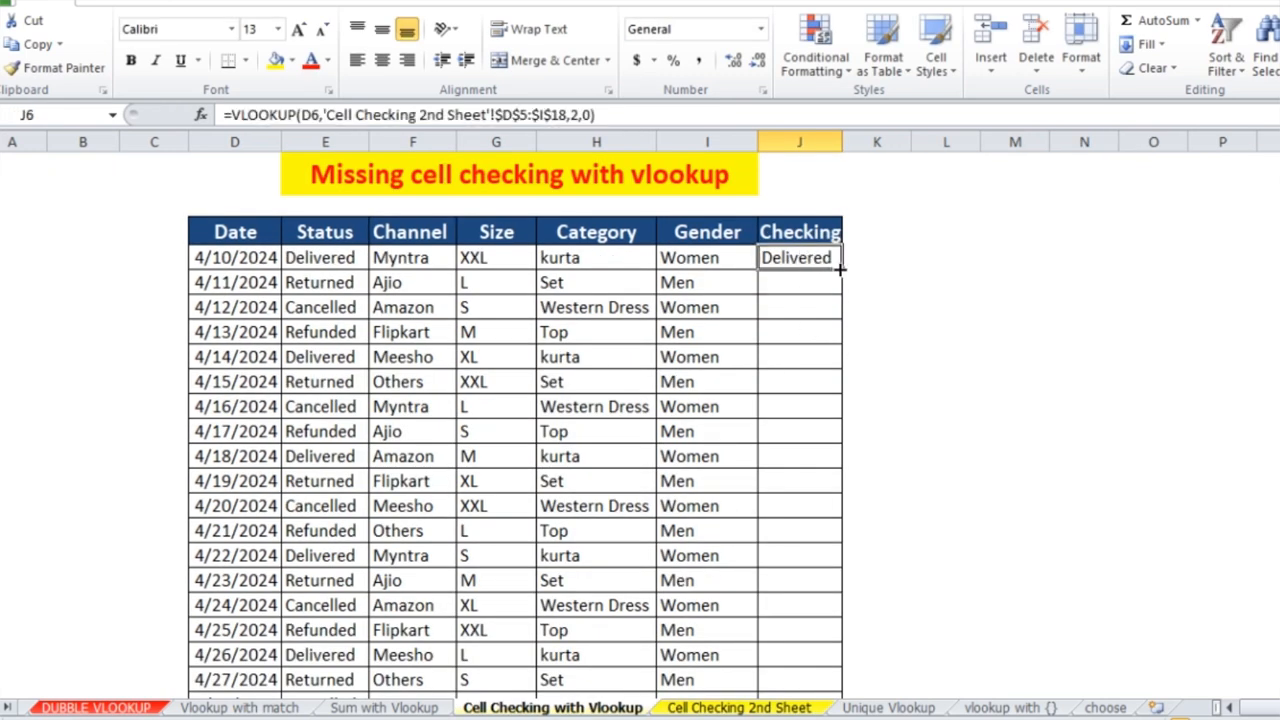
double_click(840, 268)
click(790, 262)
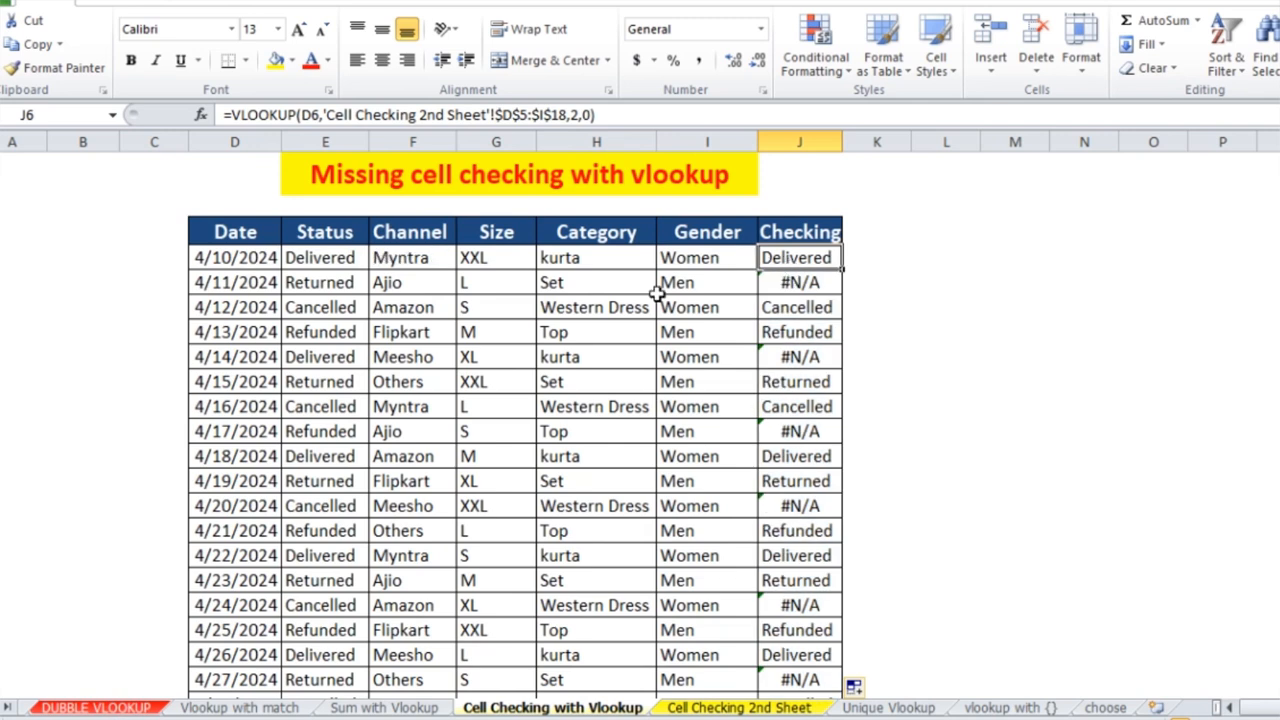
Check whether the 4/11/2024 date exists on Cell Checking 2nd Sheet and inspect its Checking cell in J7.
click(258, 281)
click(712, 708)
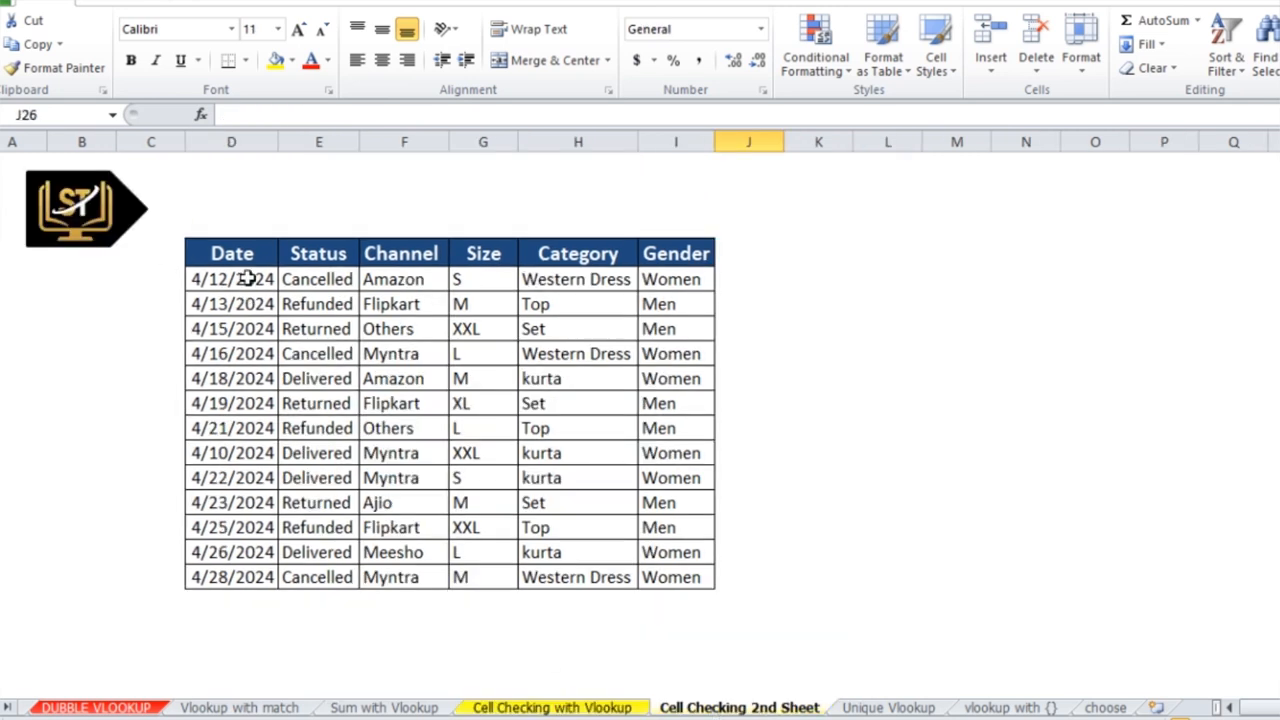
click(552, 708)
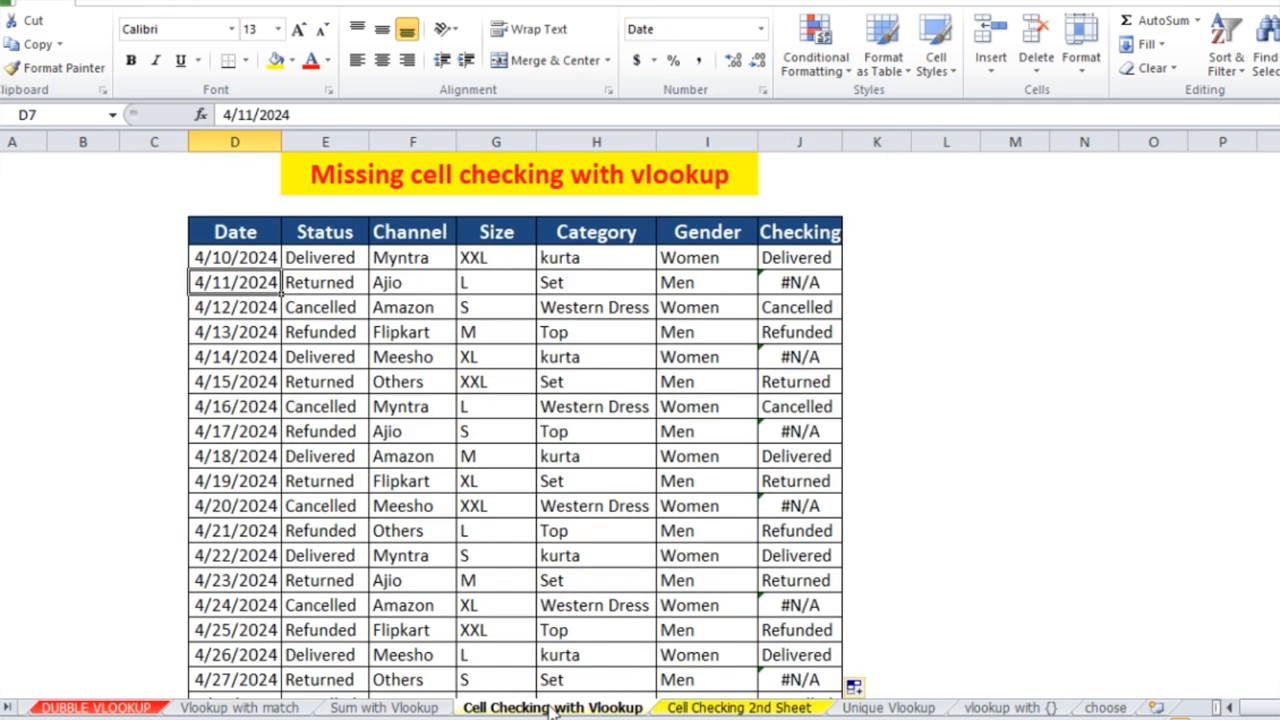
click(789, 285)
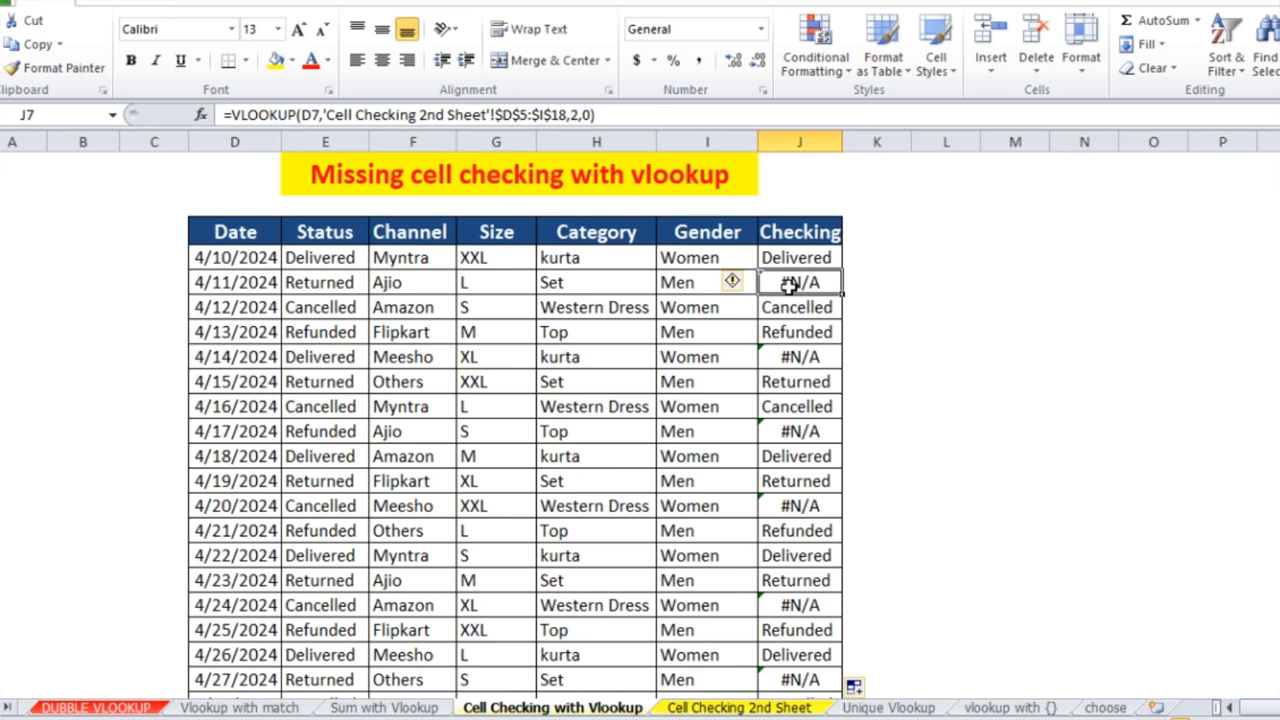
Wrap the J6 VLOOKUP in IFERROR returning "Missing" on errors, and fill the formula down the Checking column.
double_click(795, 257)
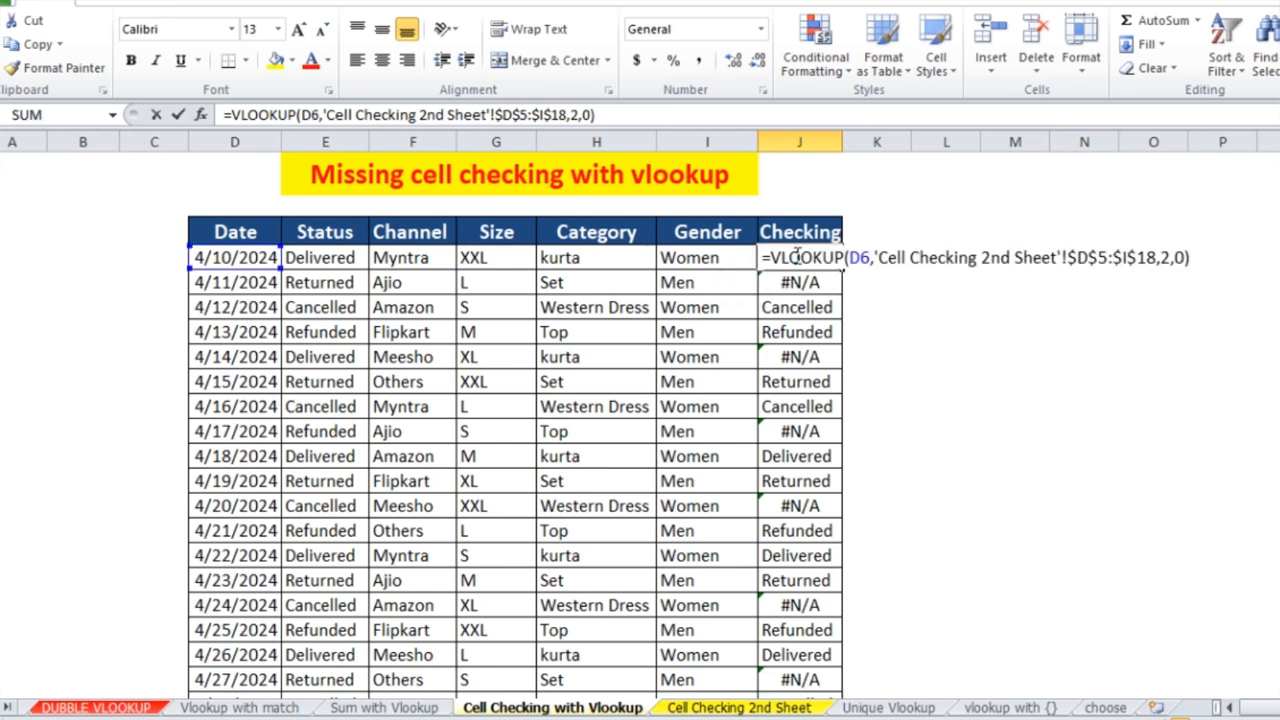
click(773, 257)
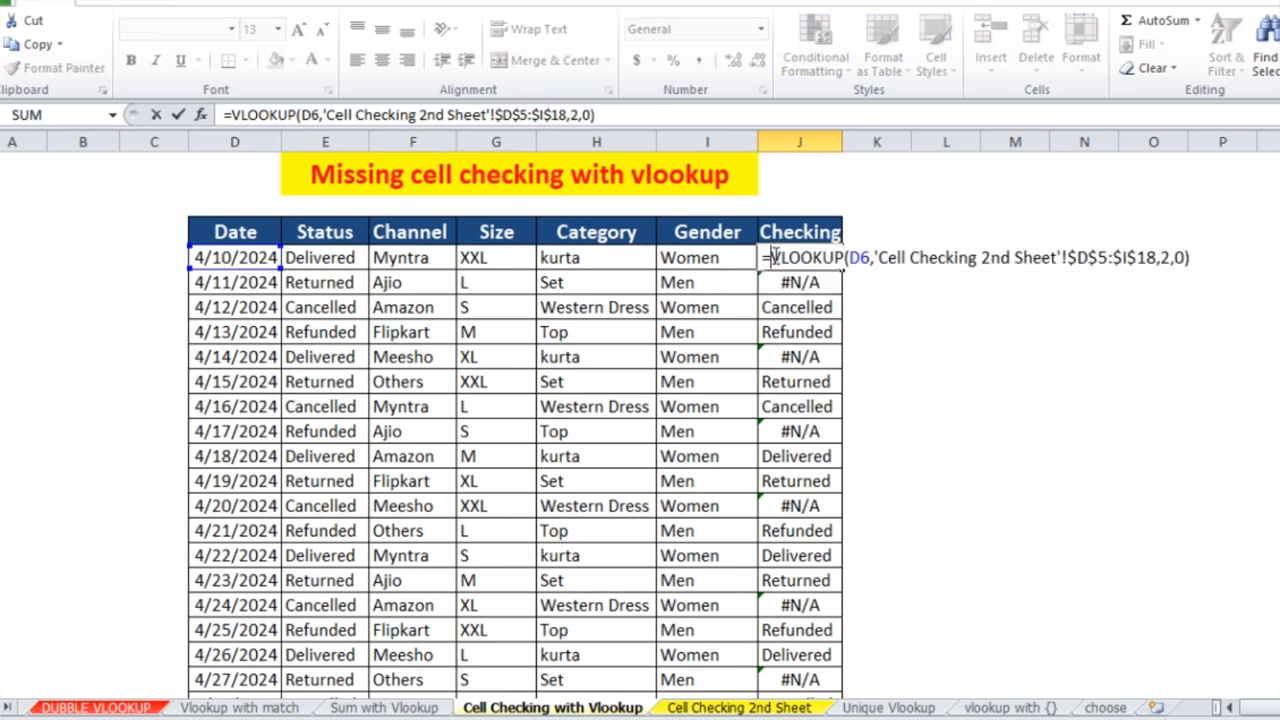
text(if)
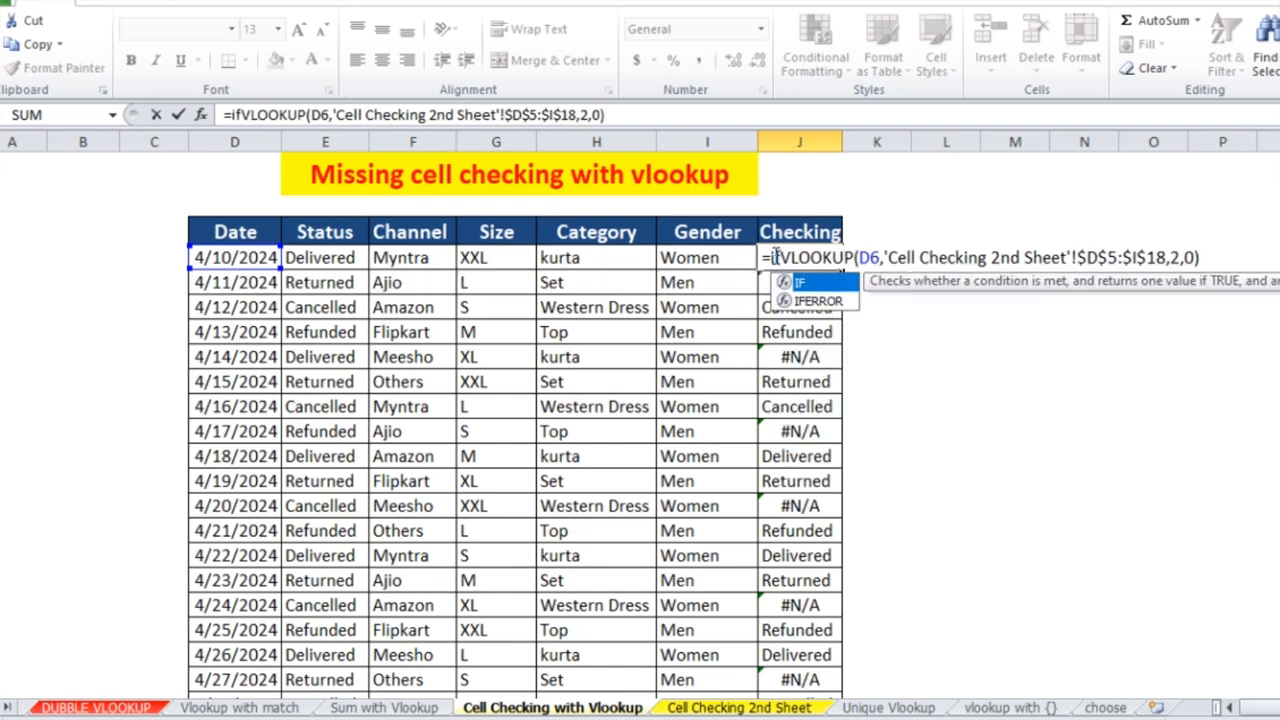
key(Down)
key(Tab)
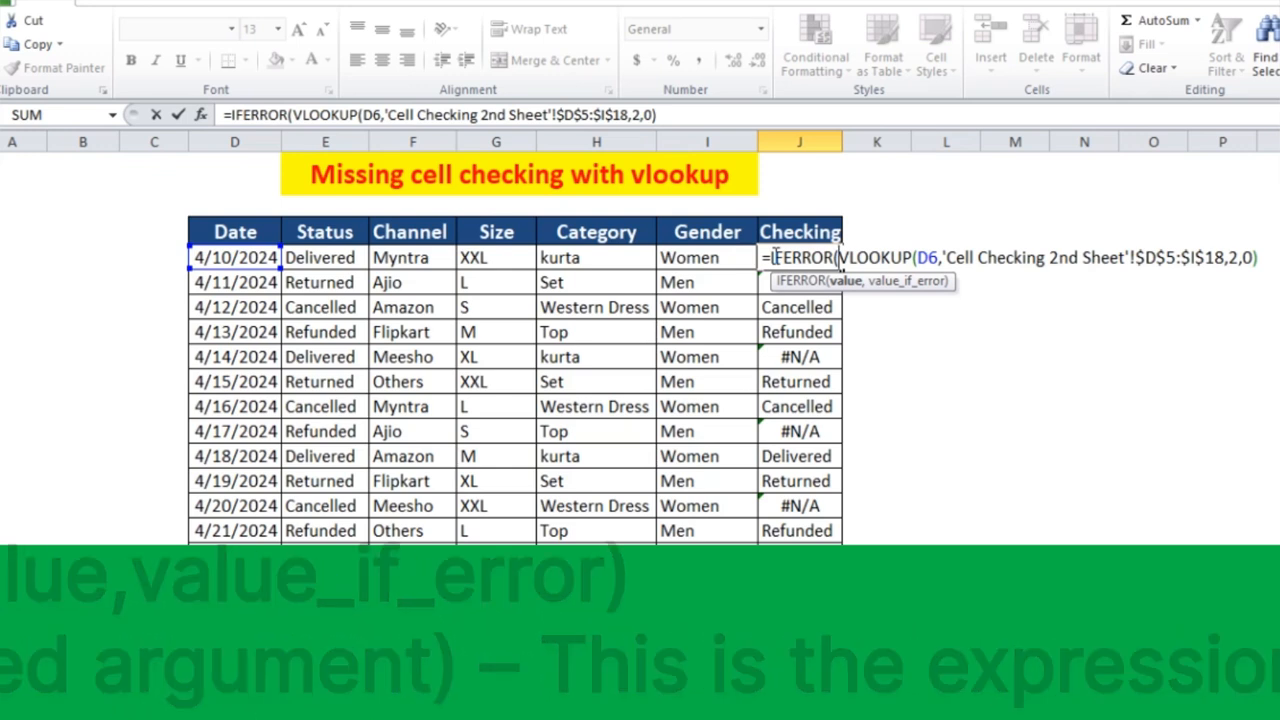
click(1267, 256)
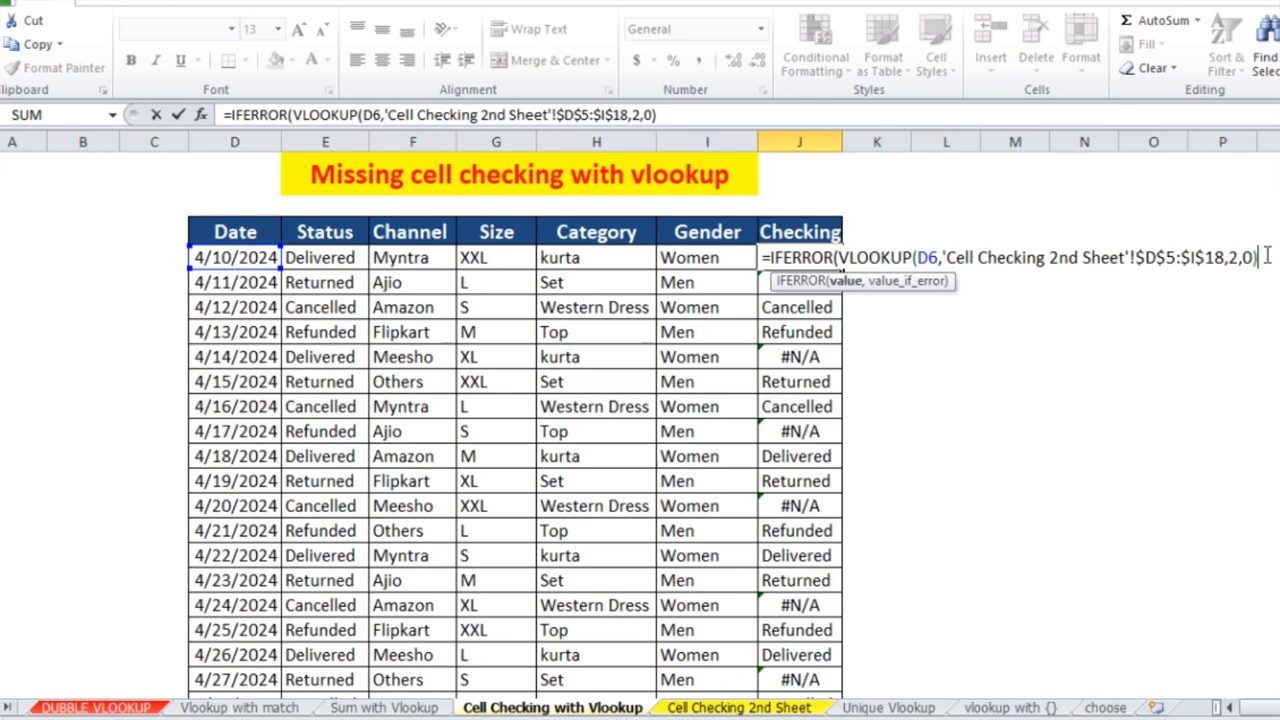
text(,)
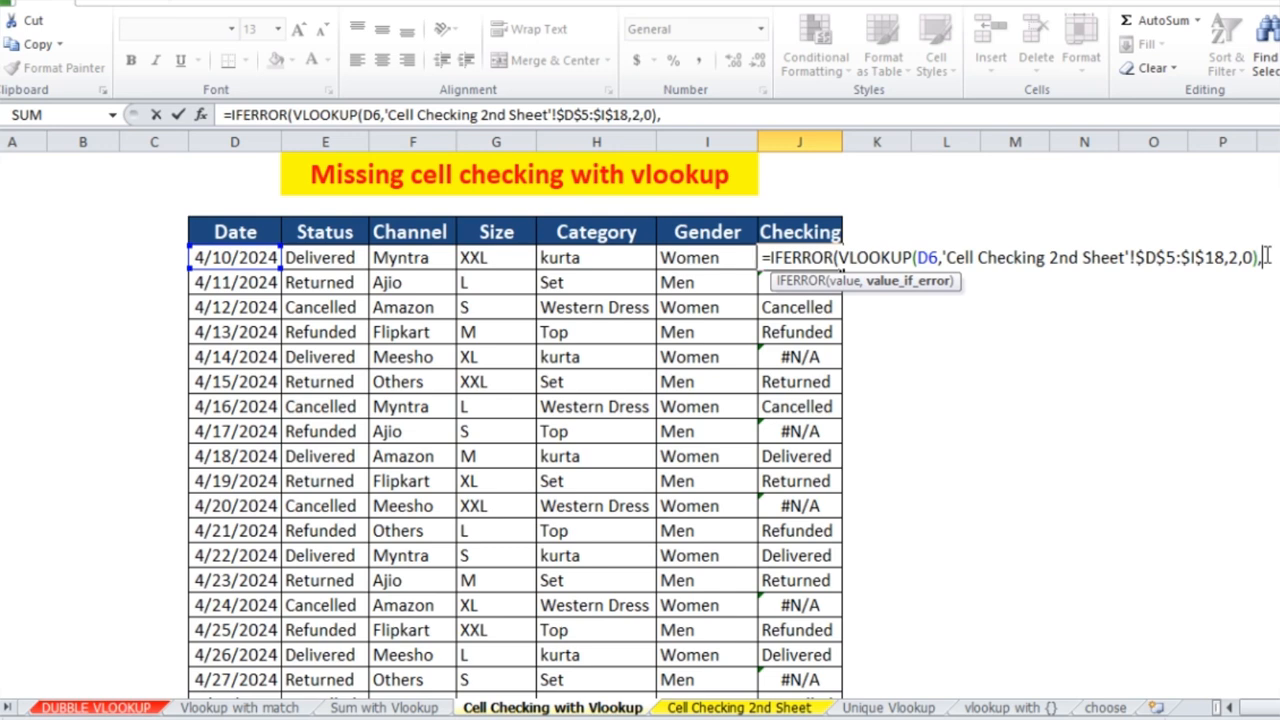
text("Missing"))
key(Return)
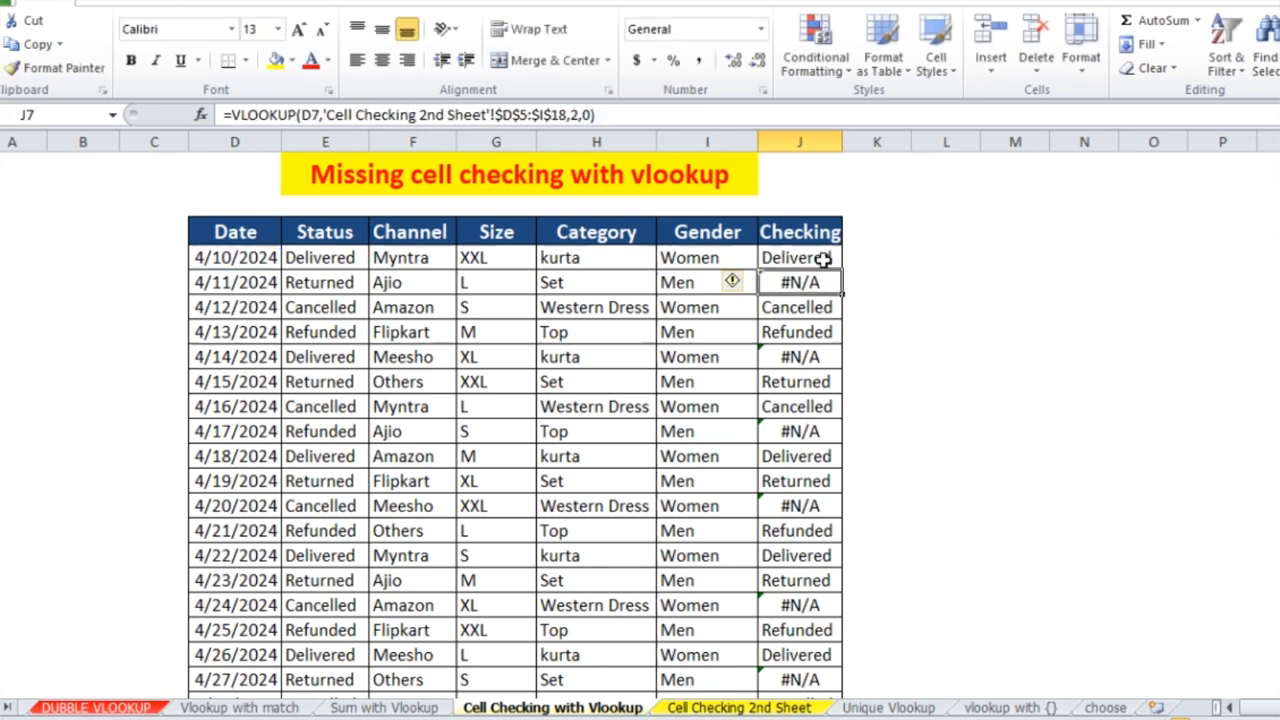
click(822, 258)
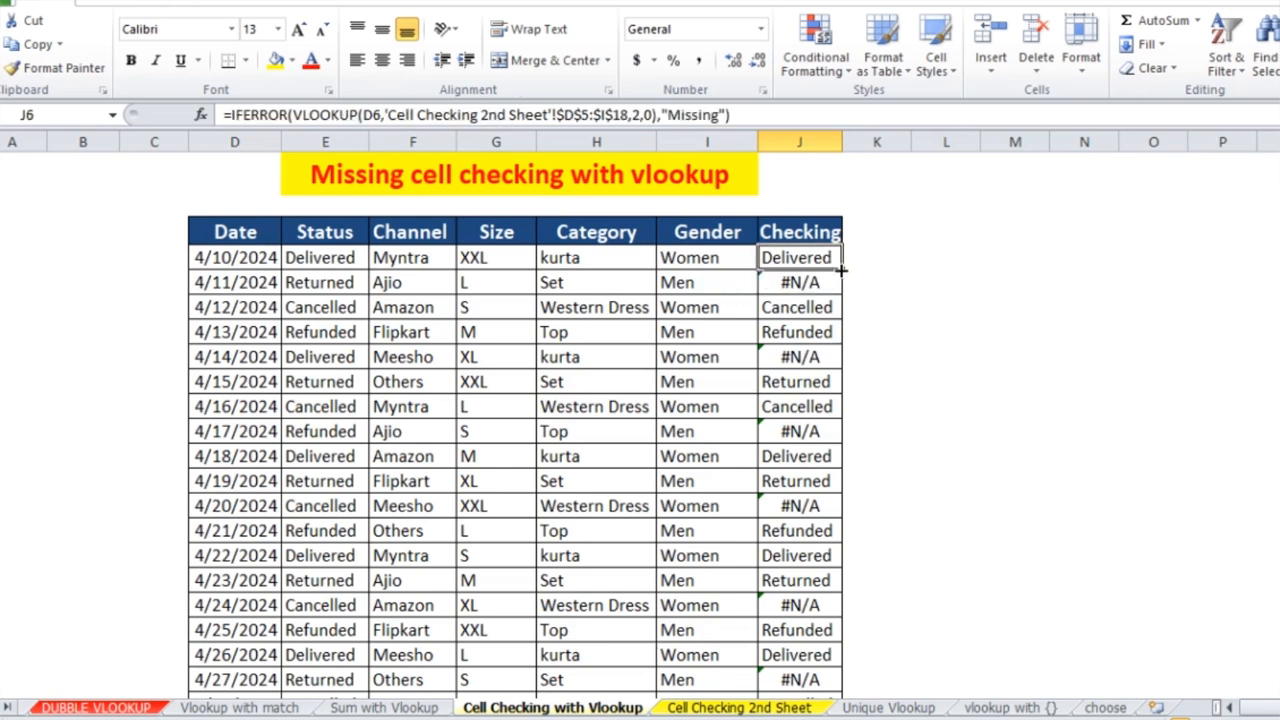
double_click(842, 268)
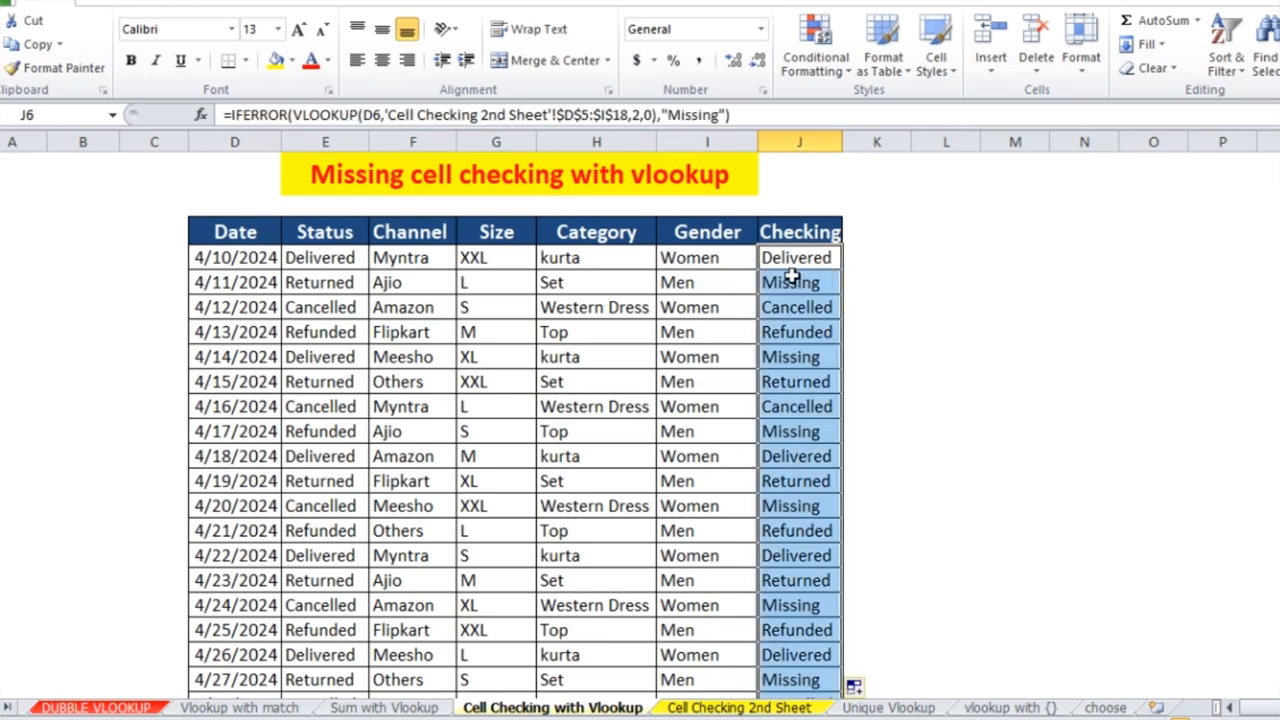
Examine the Checking column results and select the 4/14/2024 row across D10:J10.
click(790, 280)
key(Down)
key(Down)
key(Down)
key(Down)
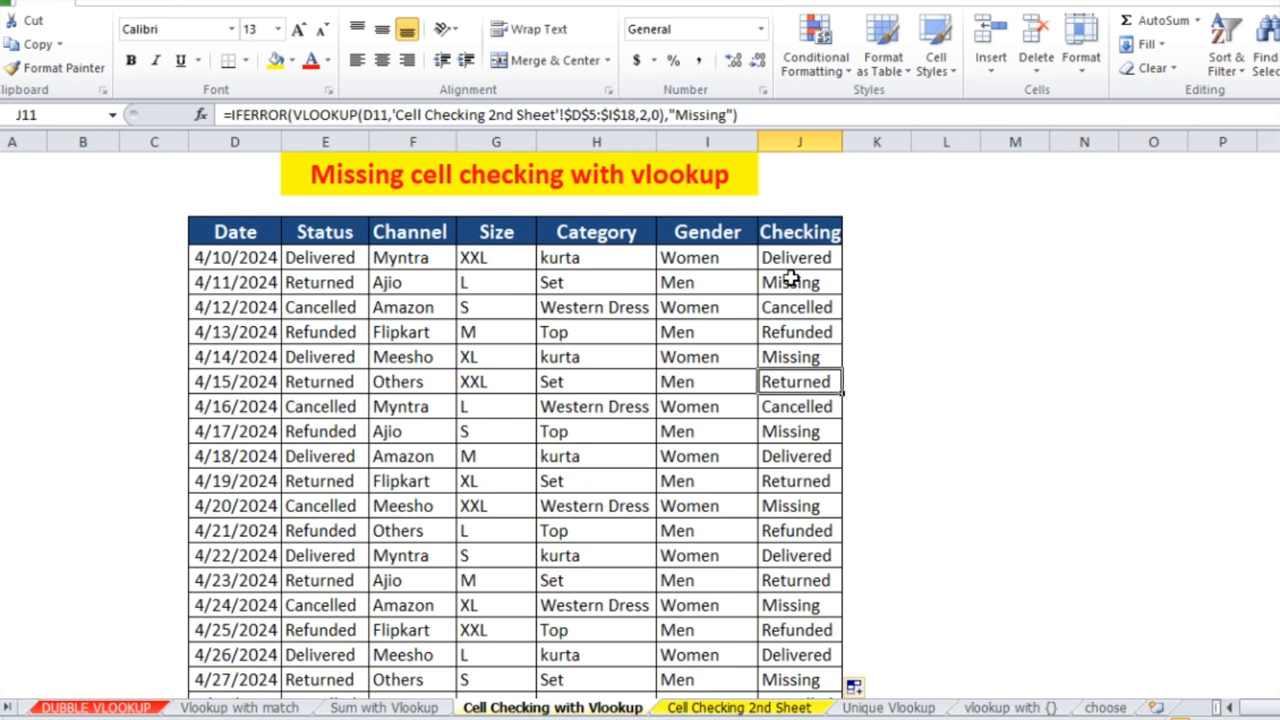
key(Up)
key(Left)
key(Left)
key(Left)
key(Left)
key(Left)
key(Left)
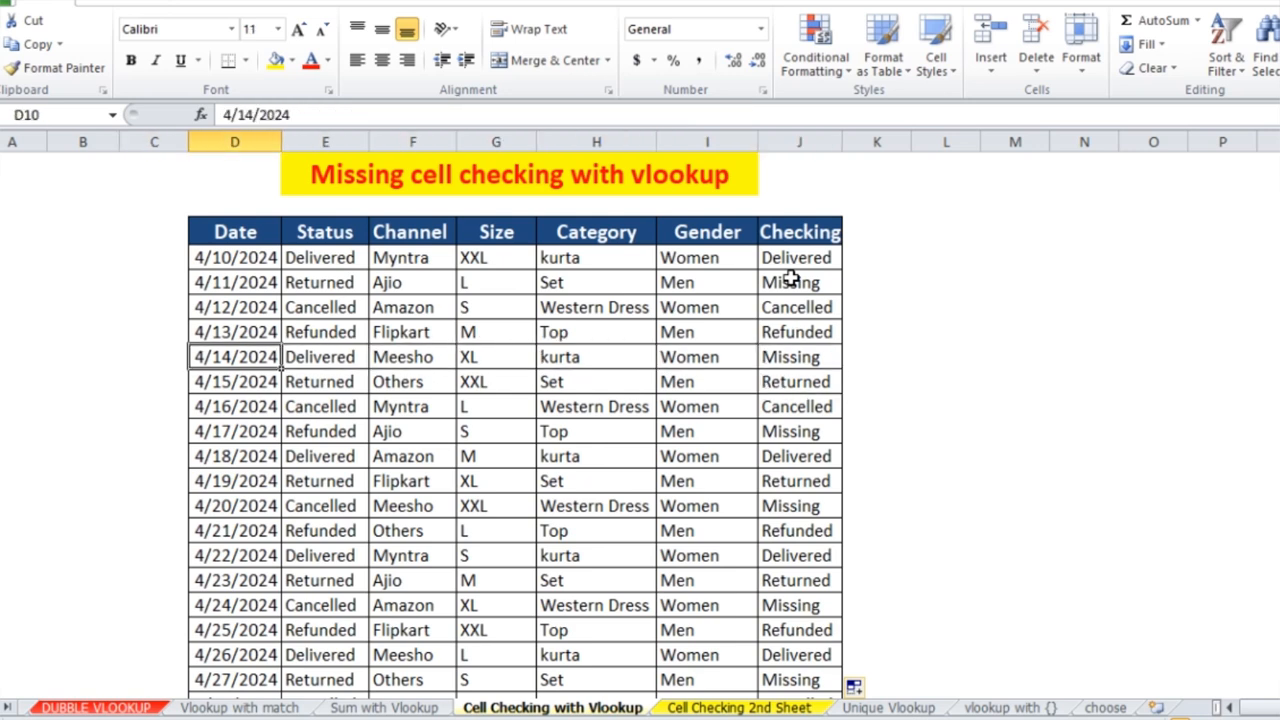
key(shift+Right)
key(shift+Right)
key(shift+Right)
key(shift+Right)
key(shift+Right)
key(shift+Right)
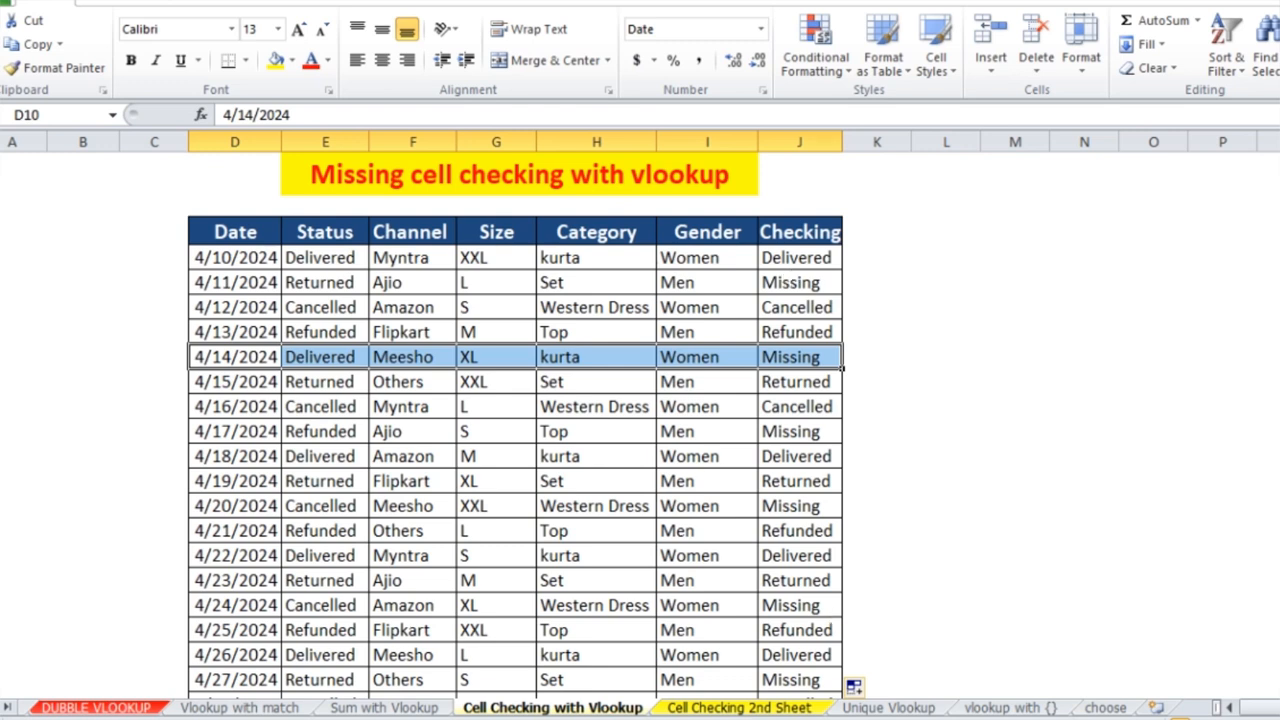
Switch to the Unique Vlookup sheet and clear the formulas from the Unique column, starting at C8.
click(876, 710)
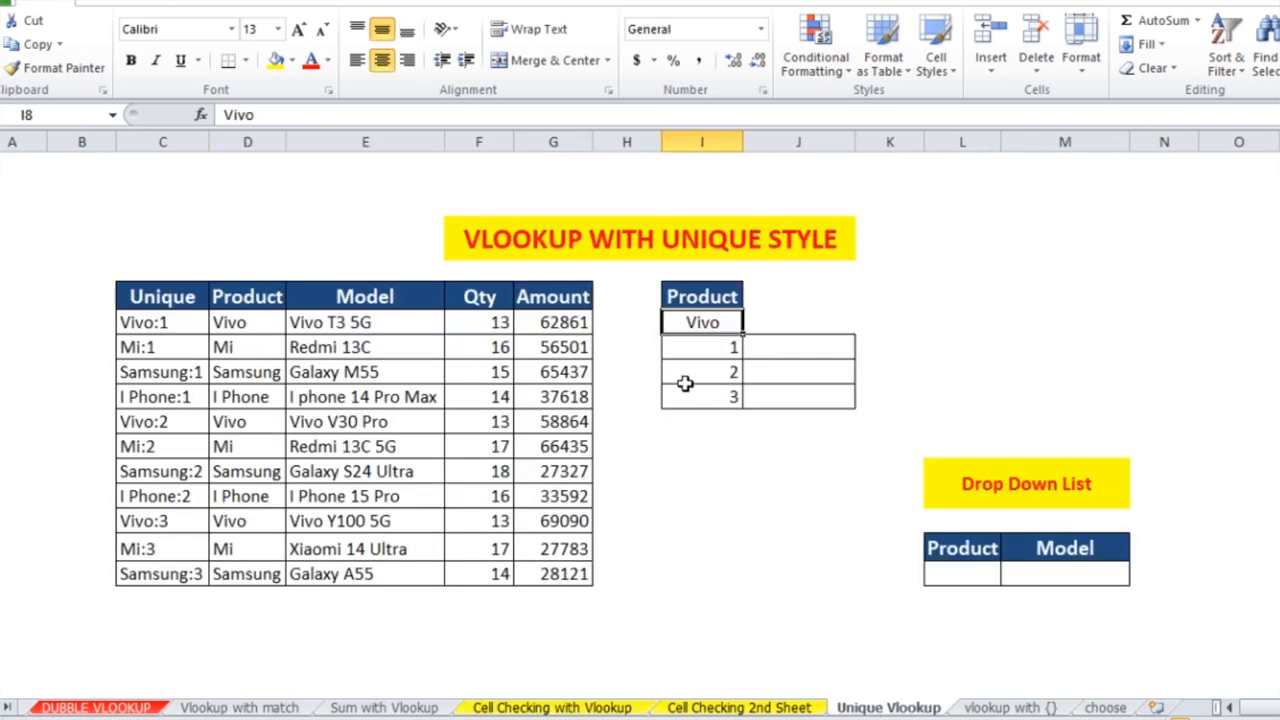
click(170, 328)
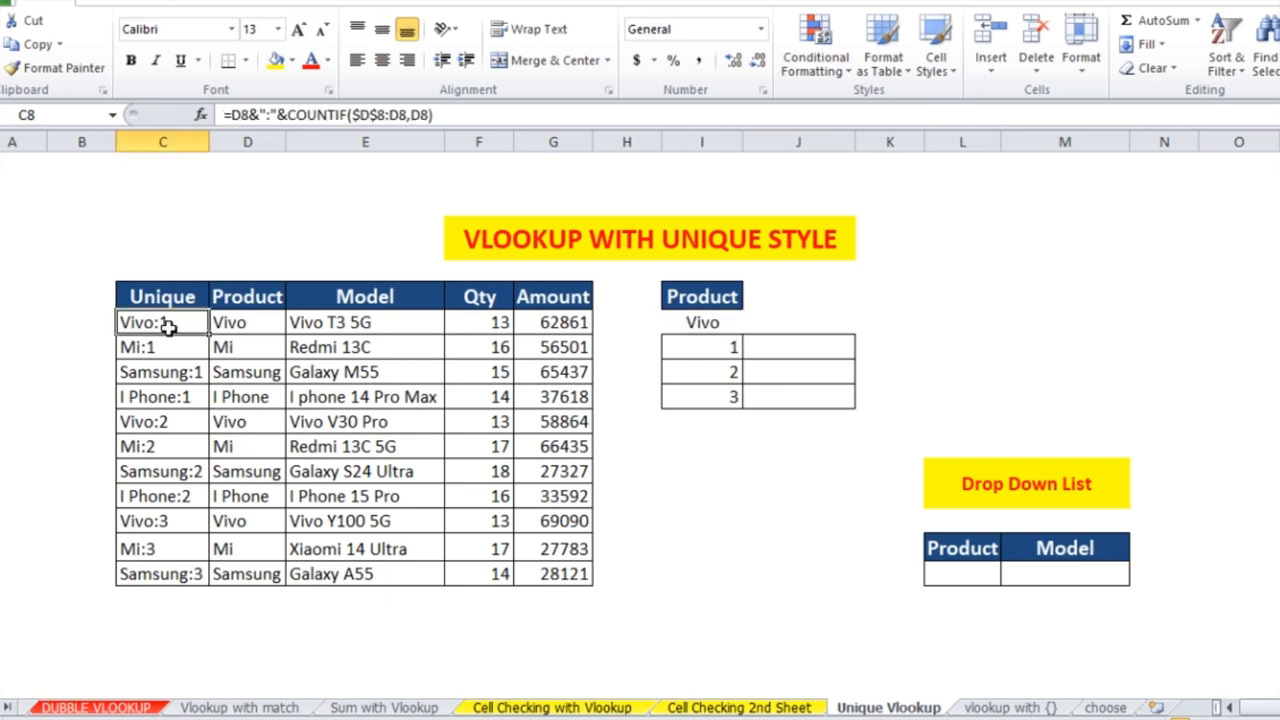
key(ctrl+shift+Down)
key(Delete)
click(169, 328)
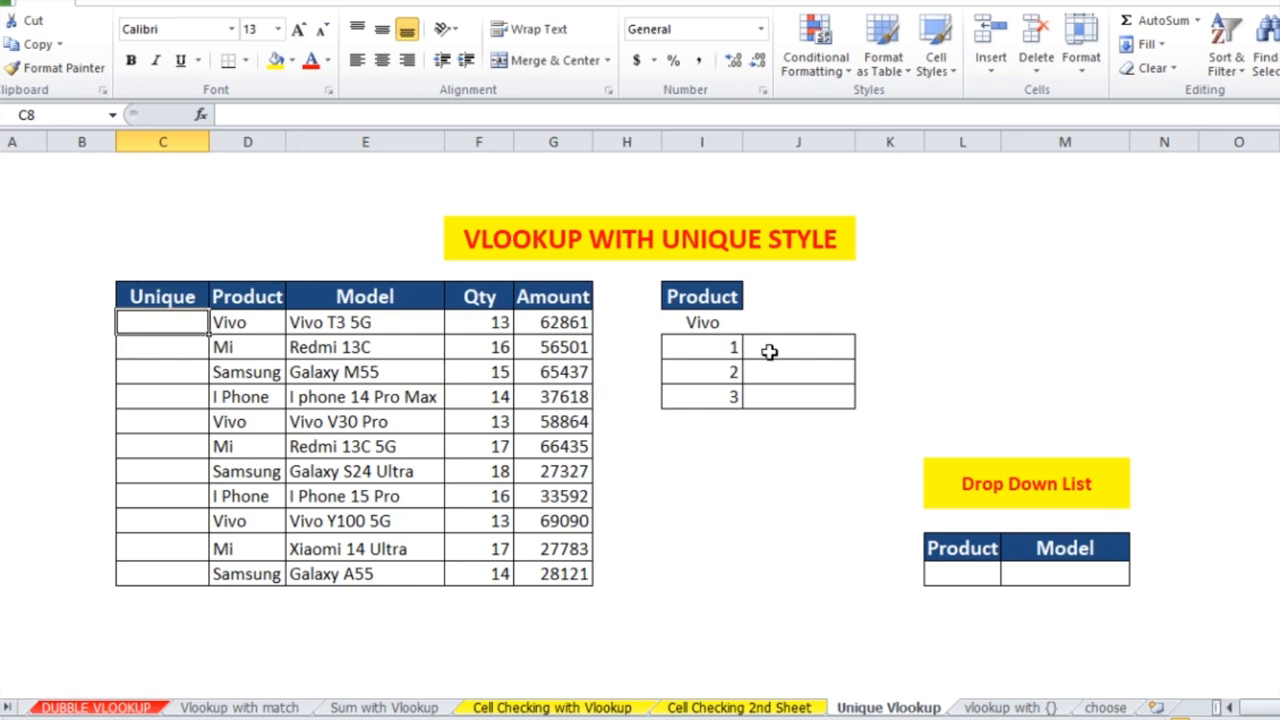
Review the lookup product in I8, the result cells J9:J11 and the repeated entries in the Product column.
click(725, 322)
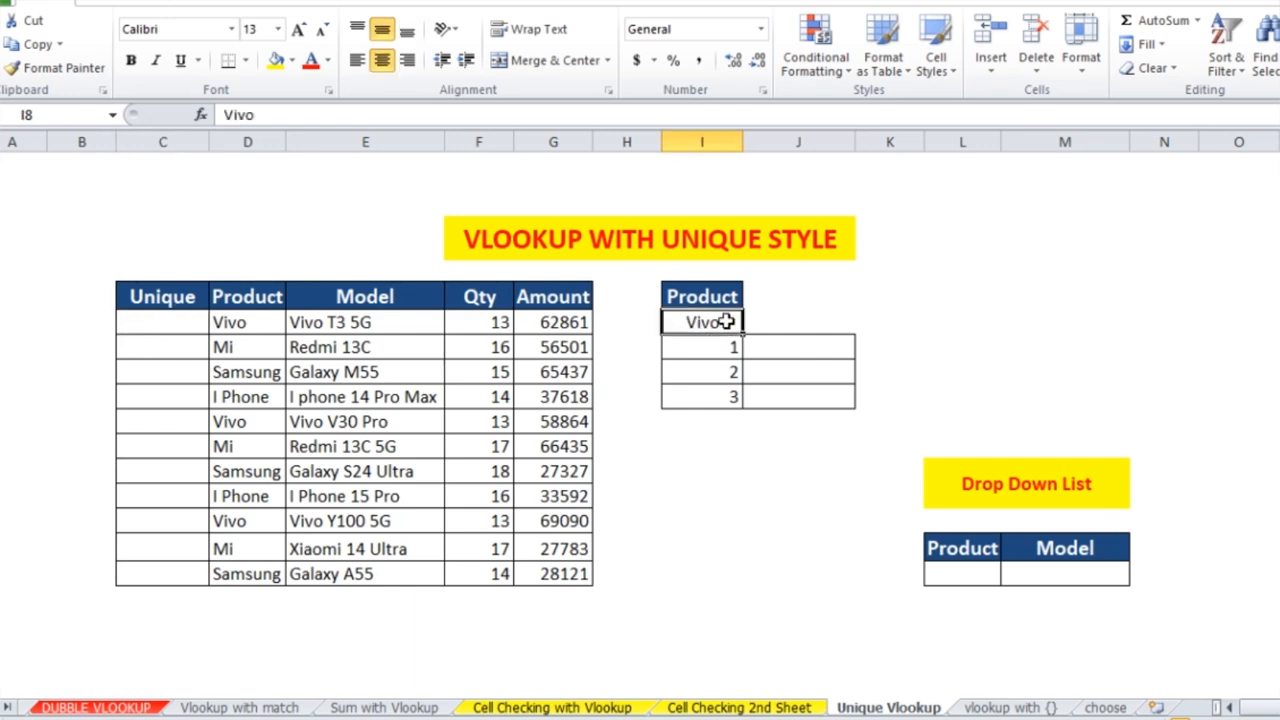
drag(788, 350, 790, 402)
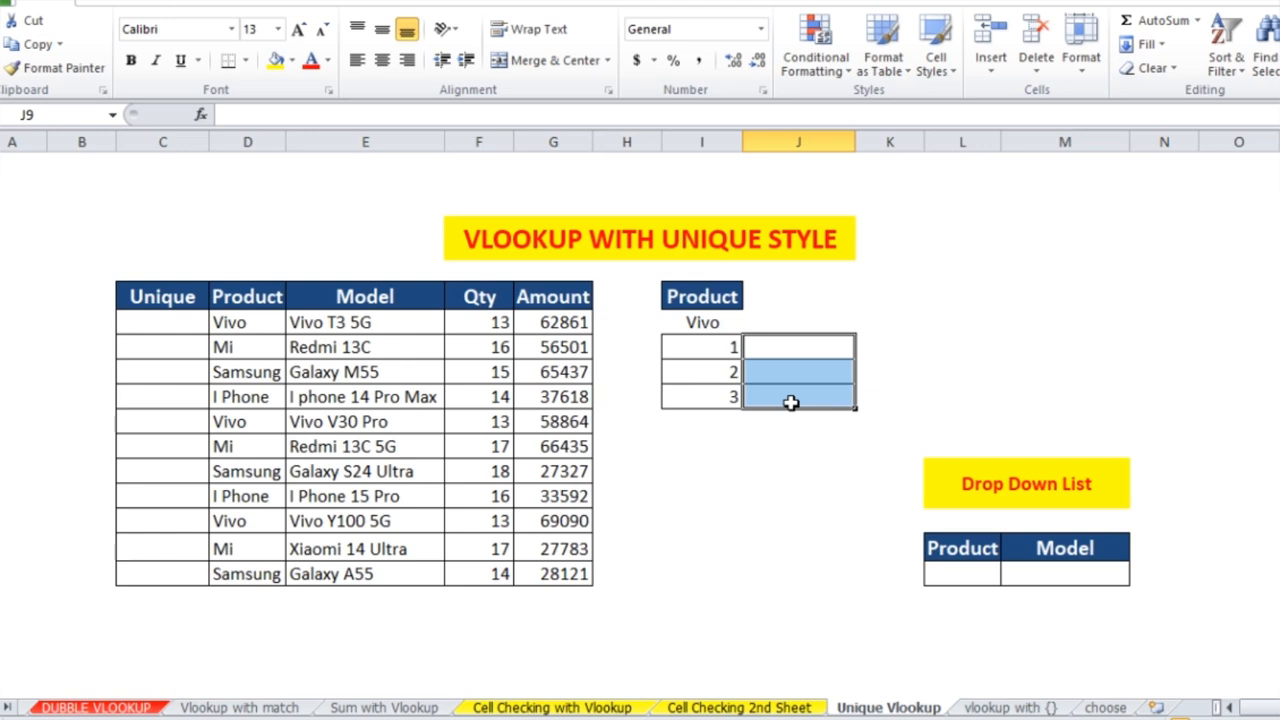
click(232, 325)
key(Down)
key(Down)
key(Down)
key(Down)
key(Down)
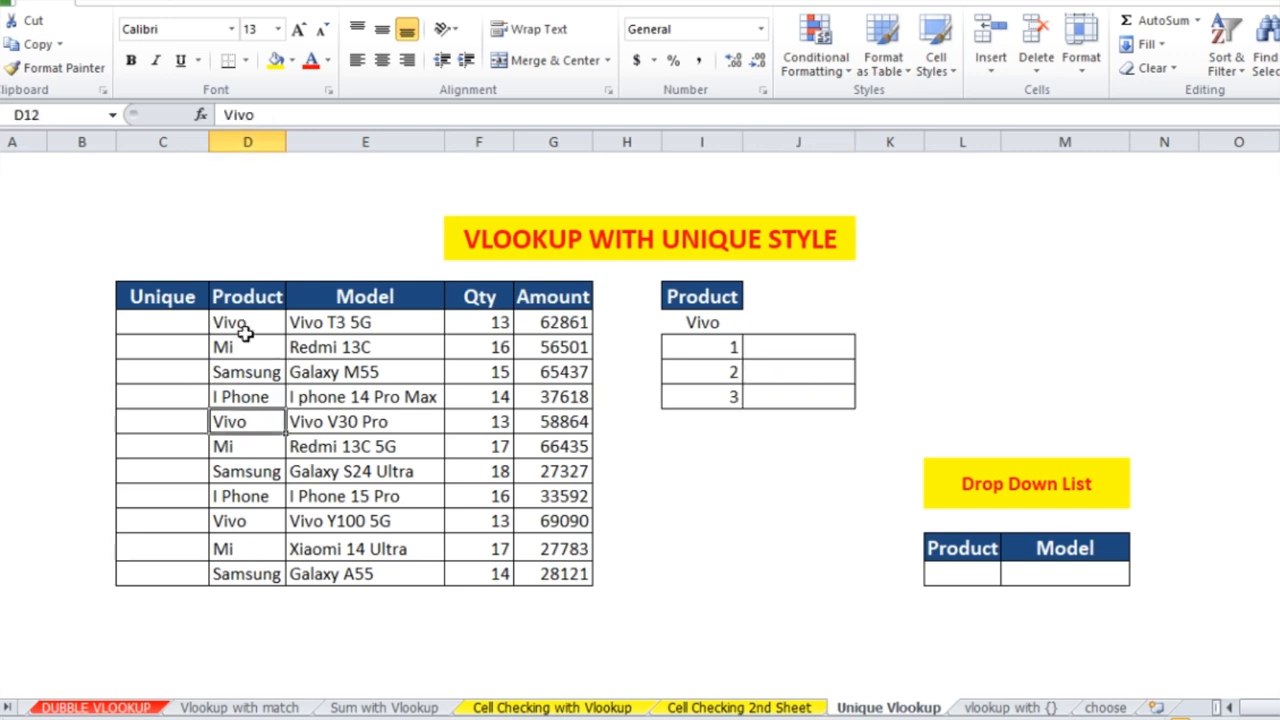
key(Up)
key(Up)
key(Up)
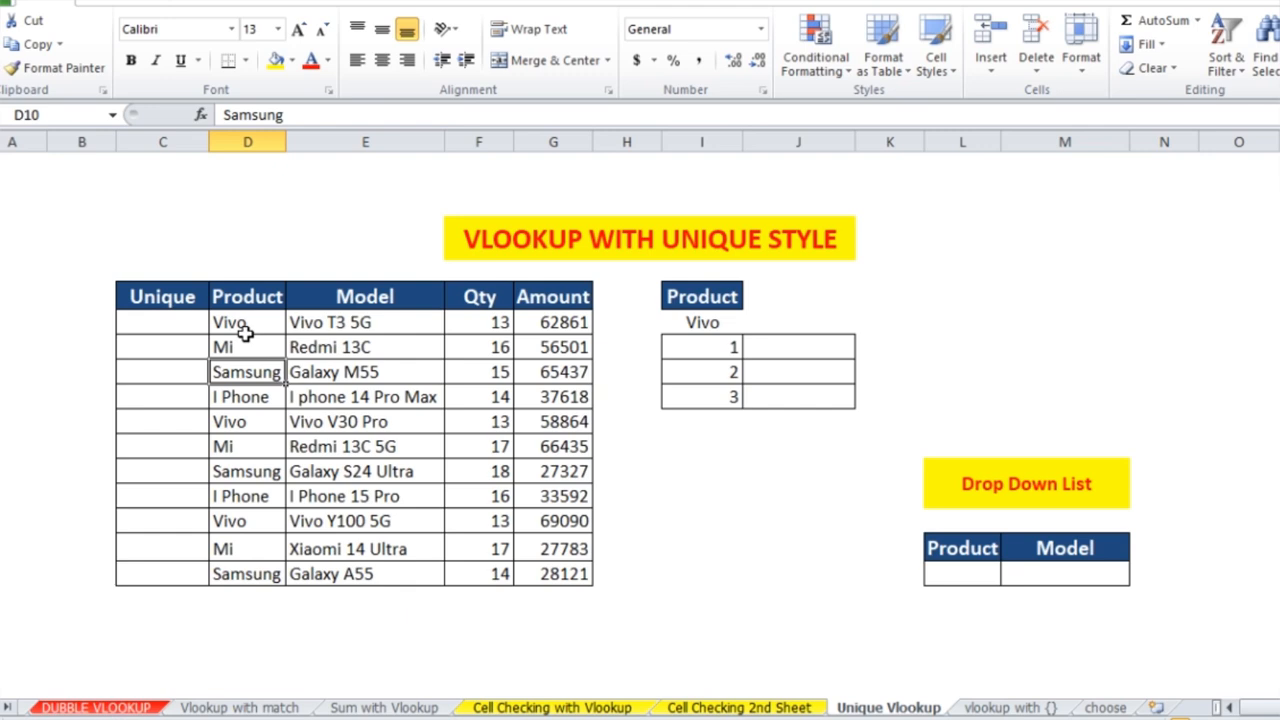
key(Up)
key(Up)
Write the formula =COUNTIF(D8:D8,D8) in cell C8 of the Unique column.
key(Left)
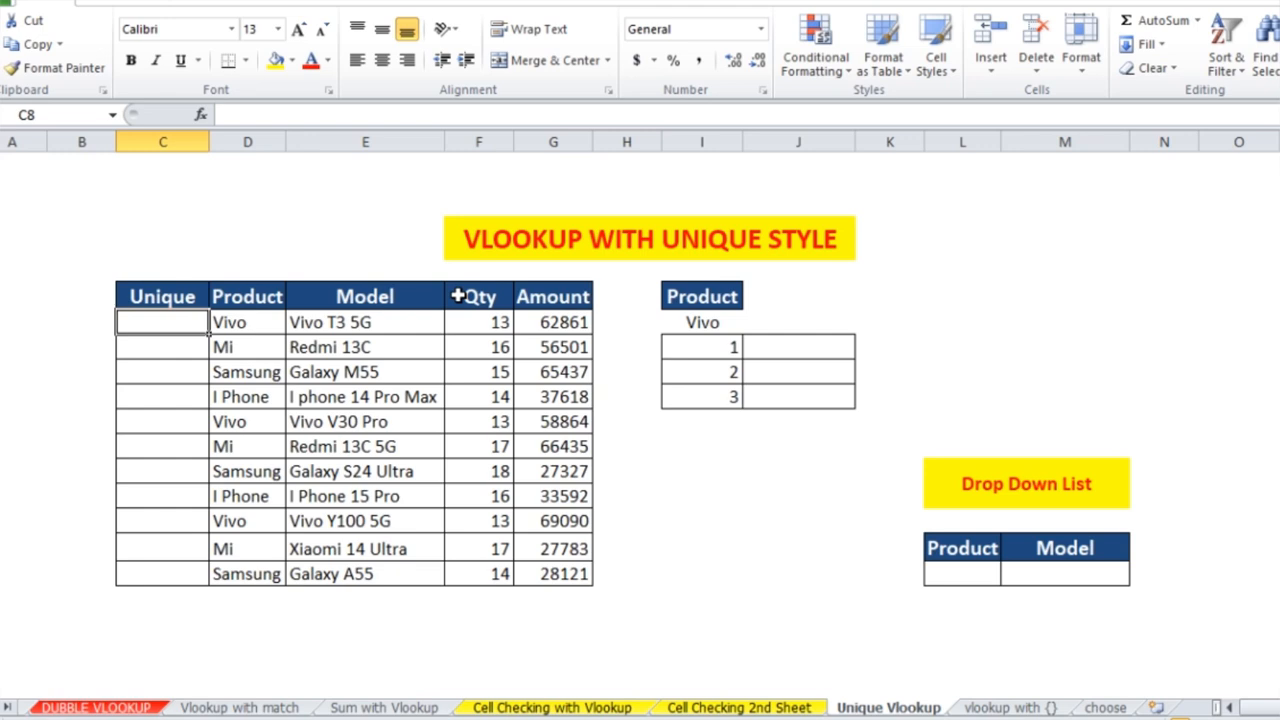
text(=count)
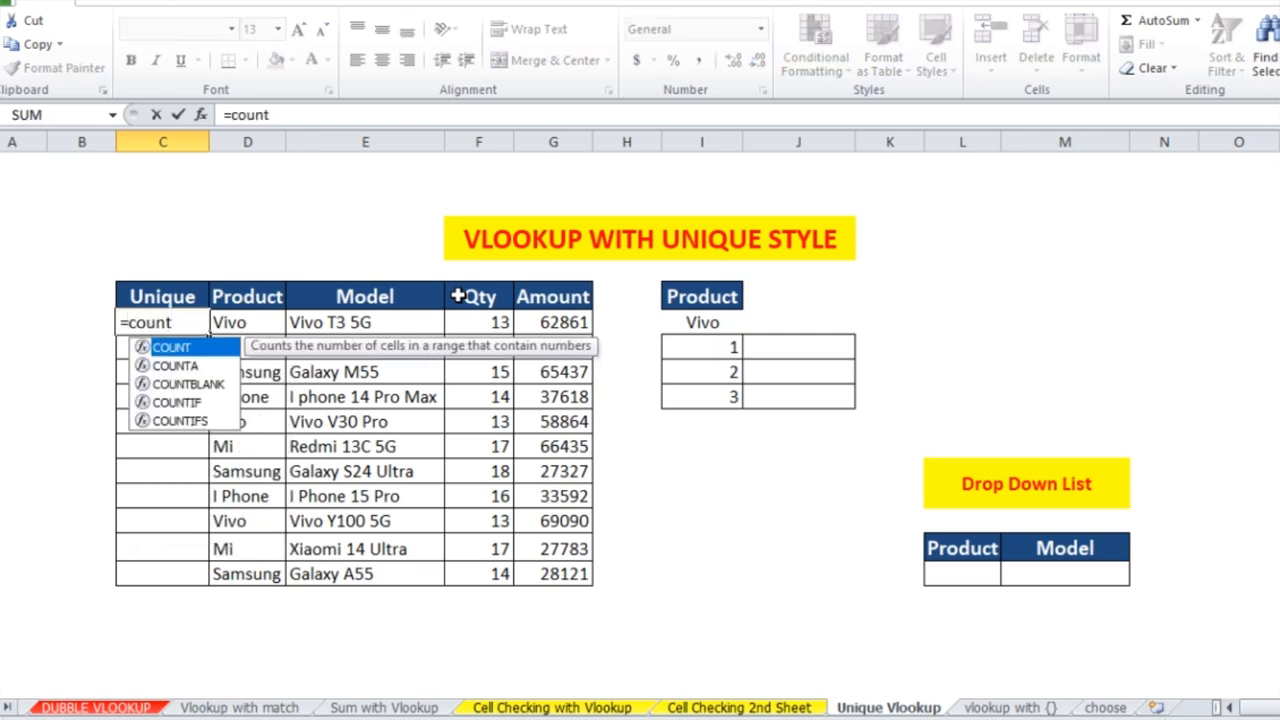
text(if)
key(Tab)
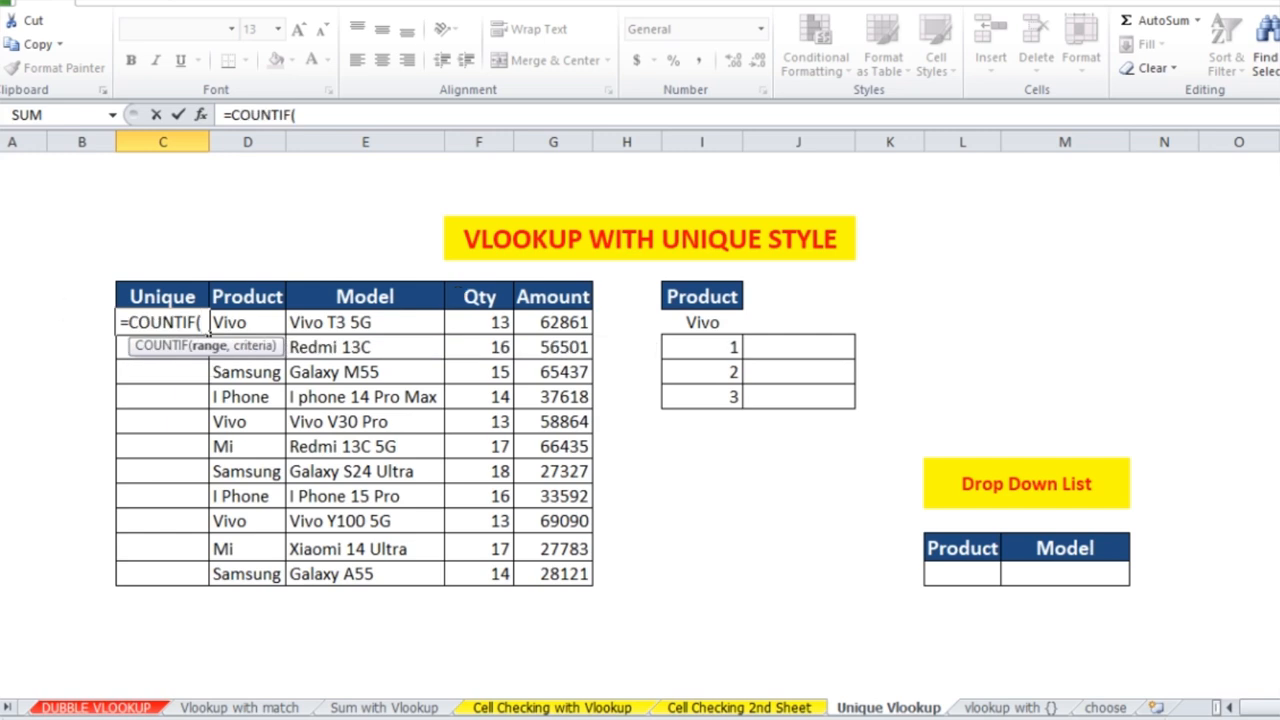
click(210, 330)
text(:)
click(210, 330)
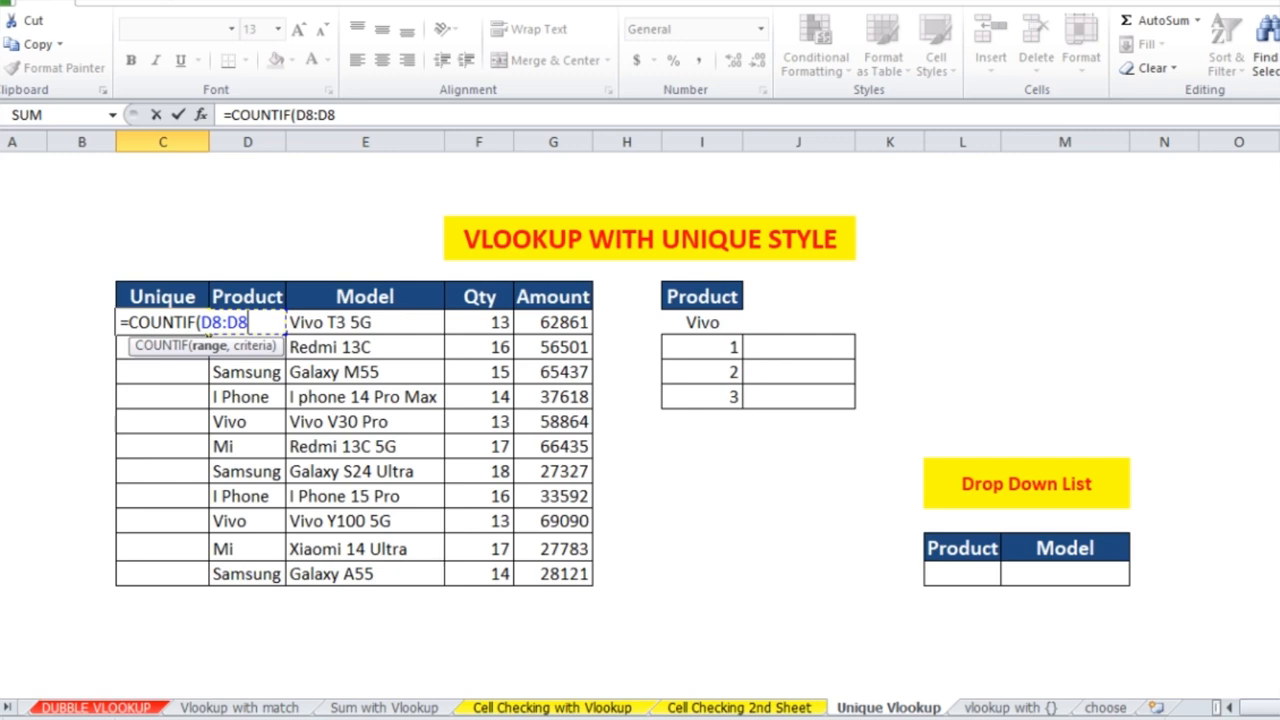
text(,D8)
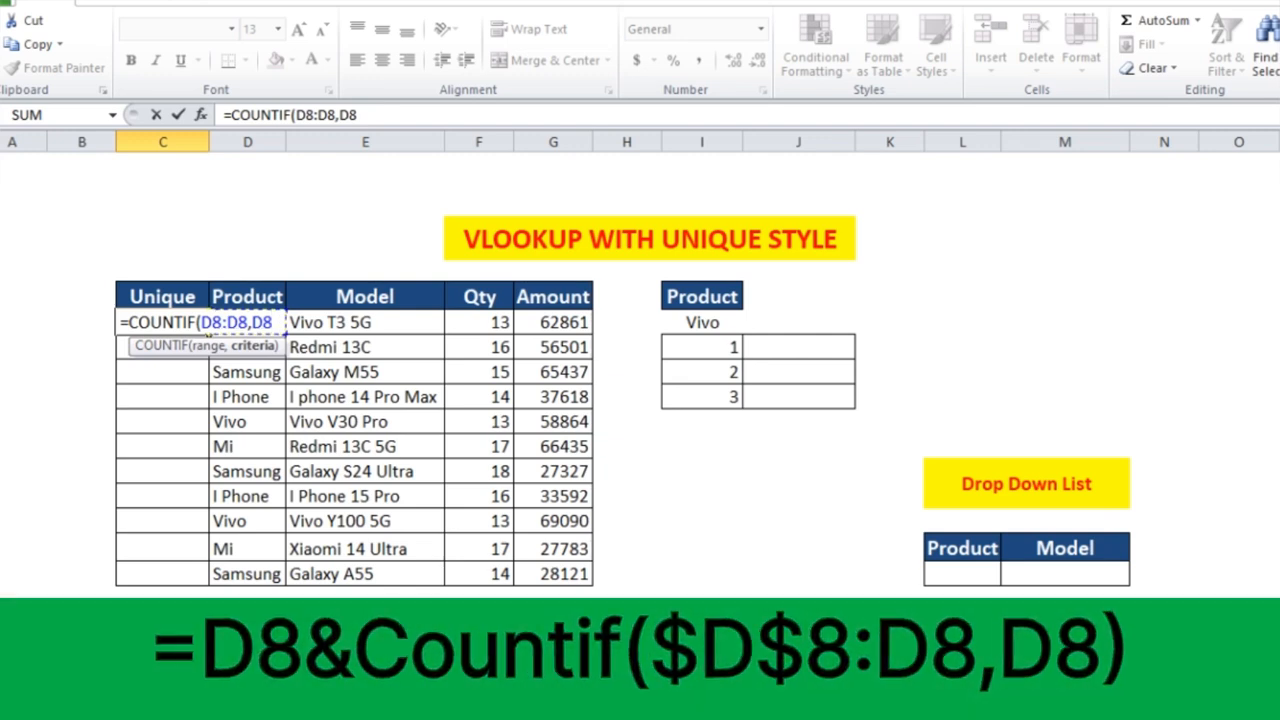
text())
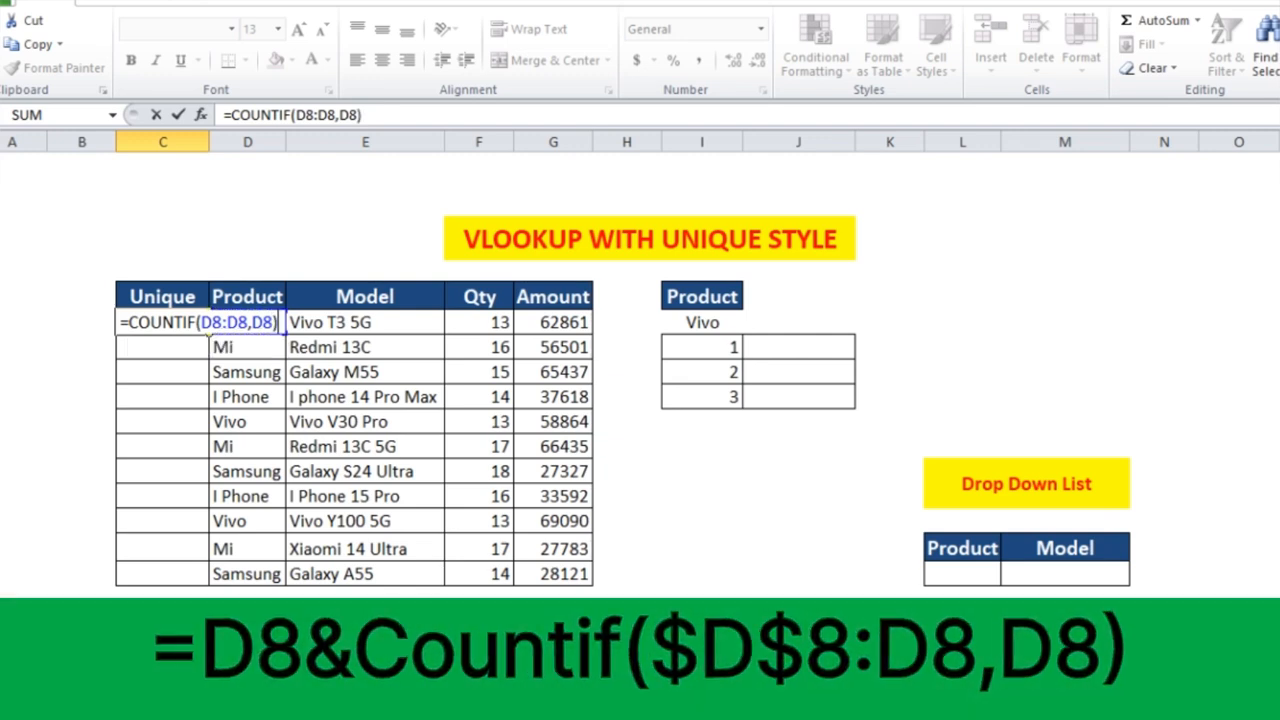
Make the start of the COUNTIF range absolute as $D$8 and fill the formula down the Unique column.
click(213, 324)
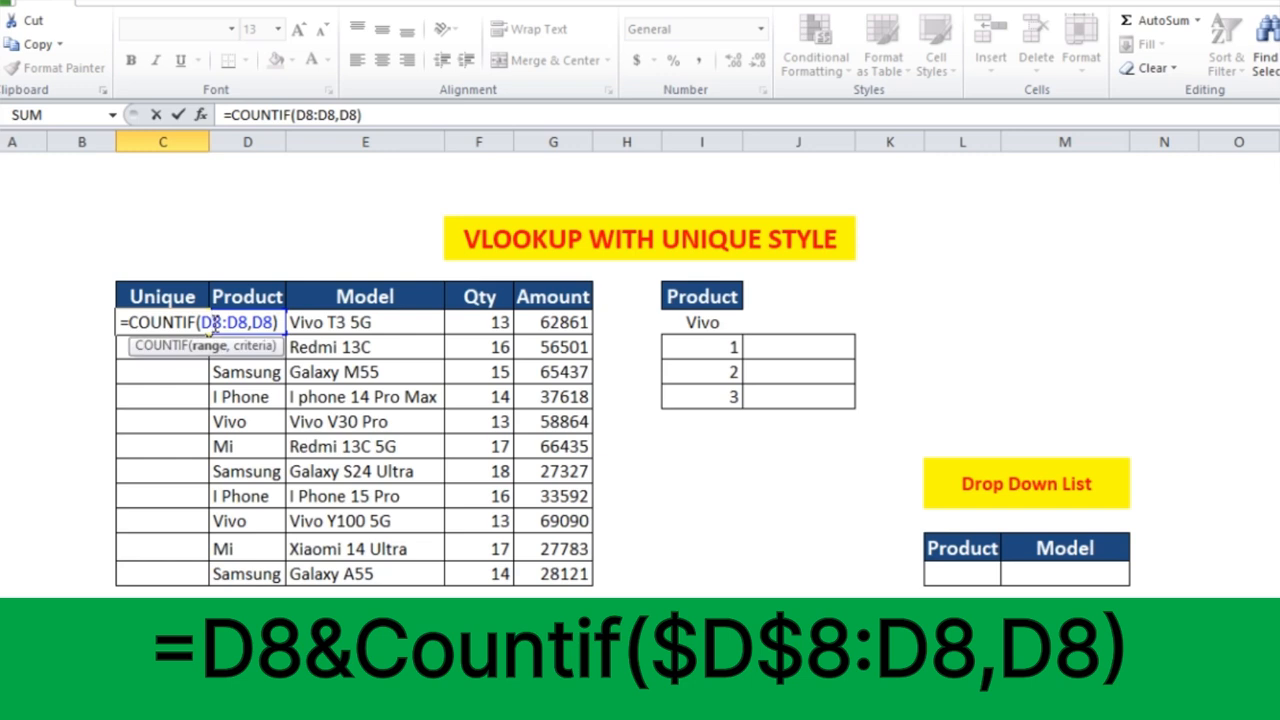
key(F4)
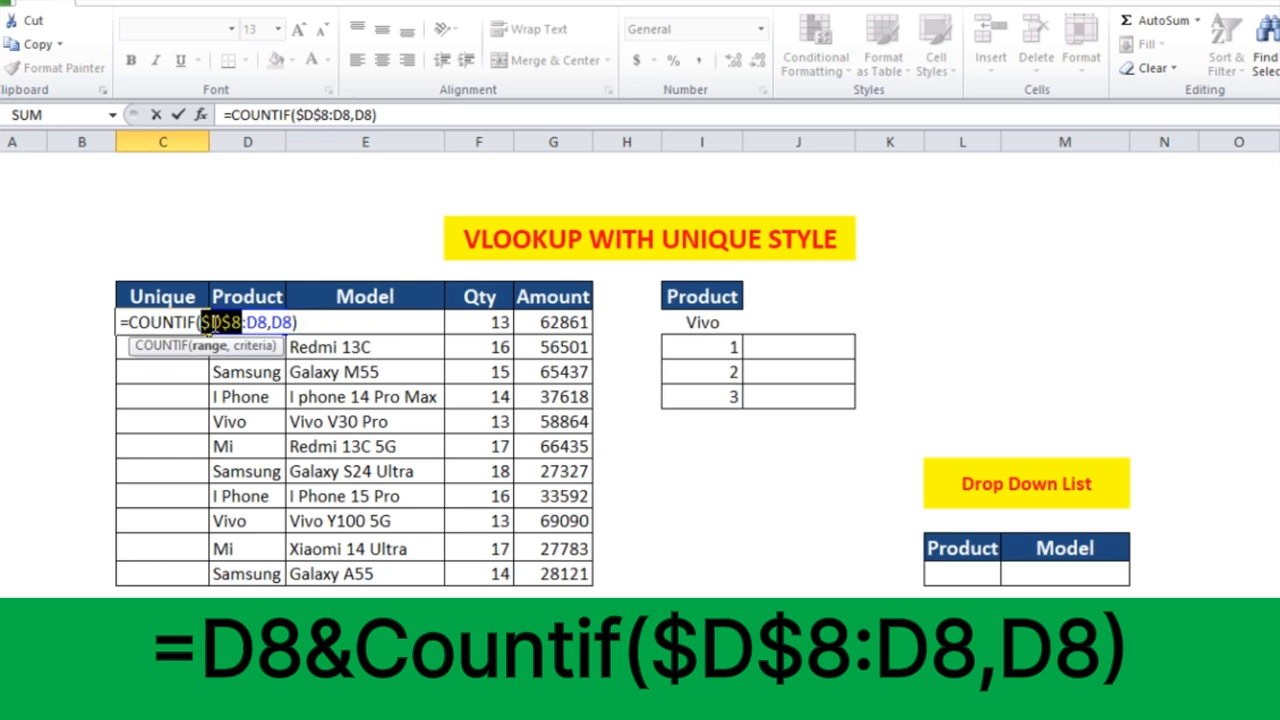
key(ctrl+Return)
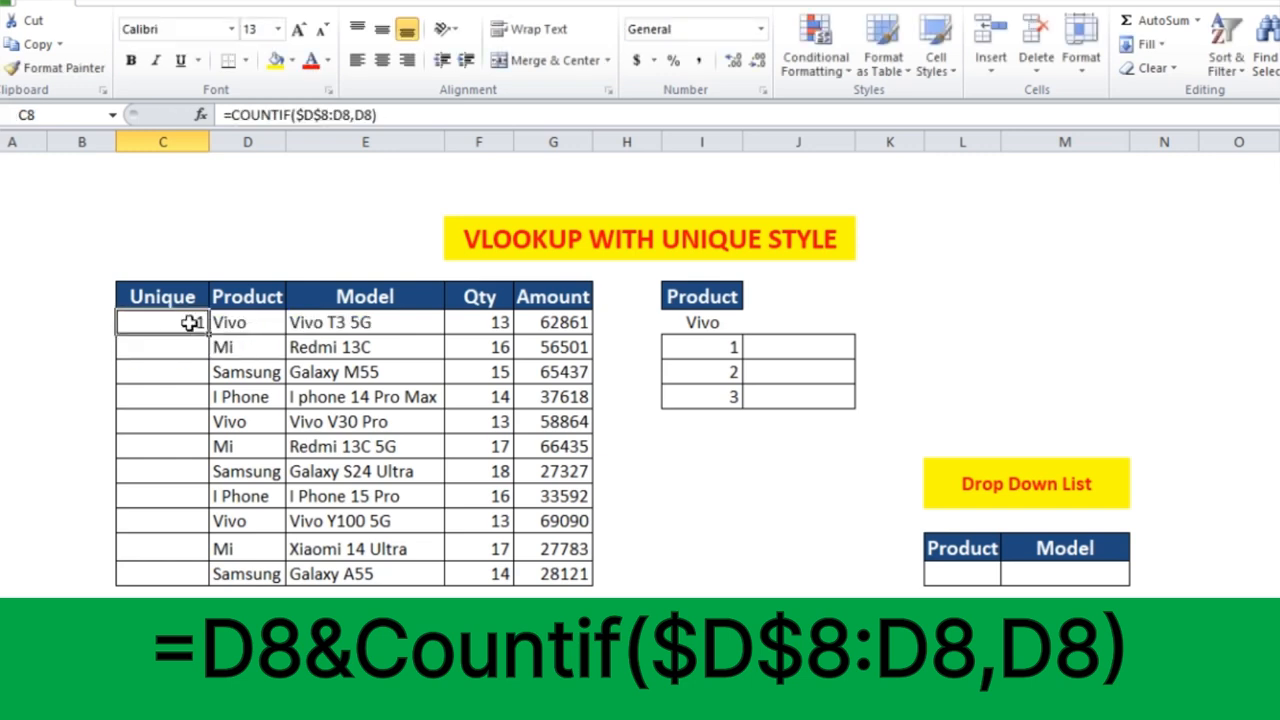
double_click(207, 334)
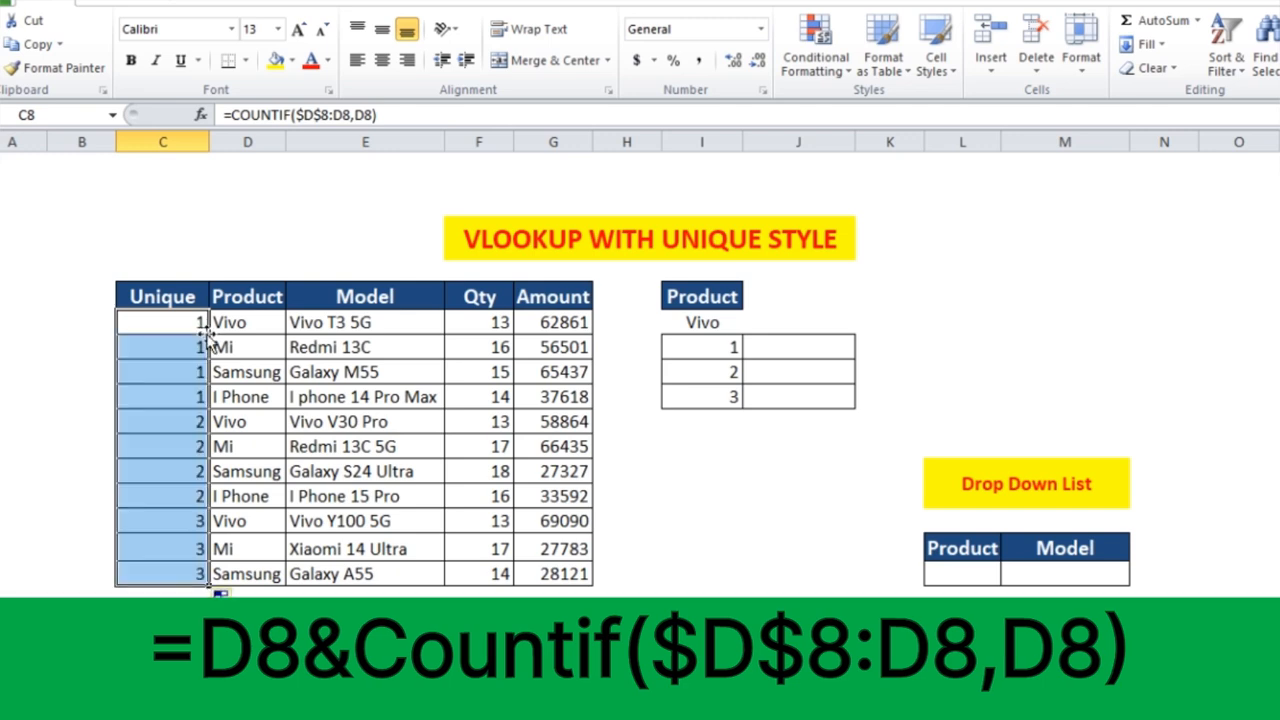
Examine the running counts in the Unique column beside each Vivo row.
click(167, 330)
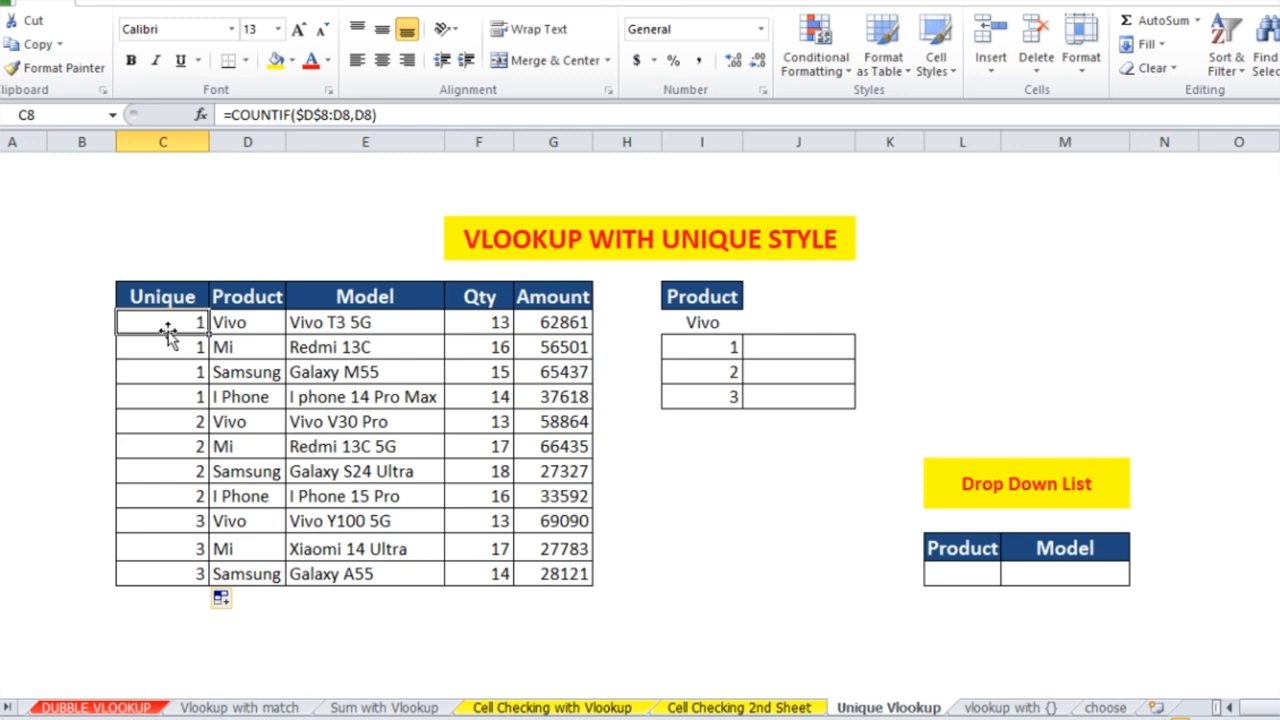
key(shift+Right)
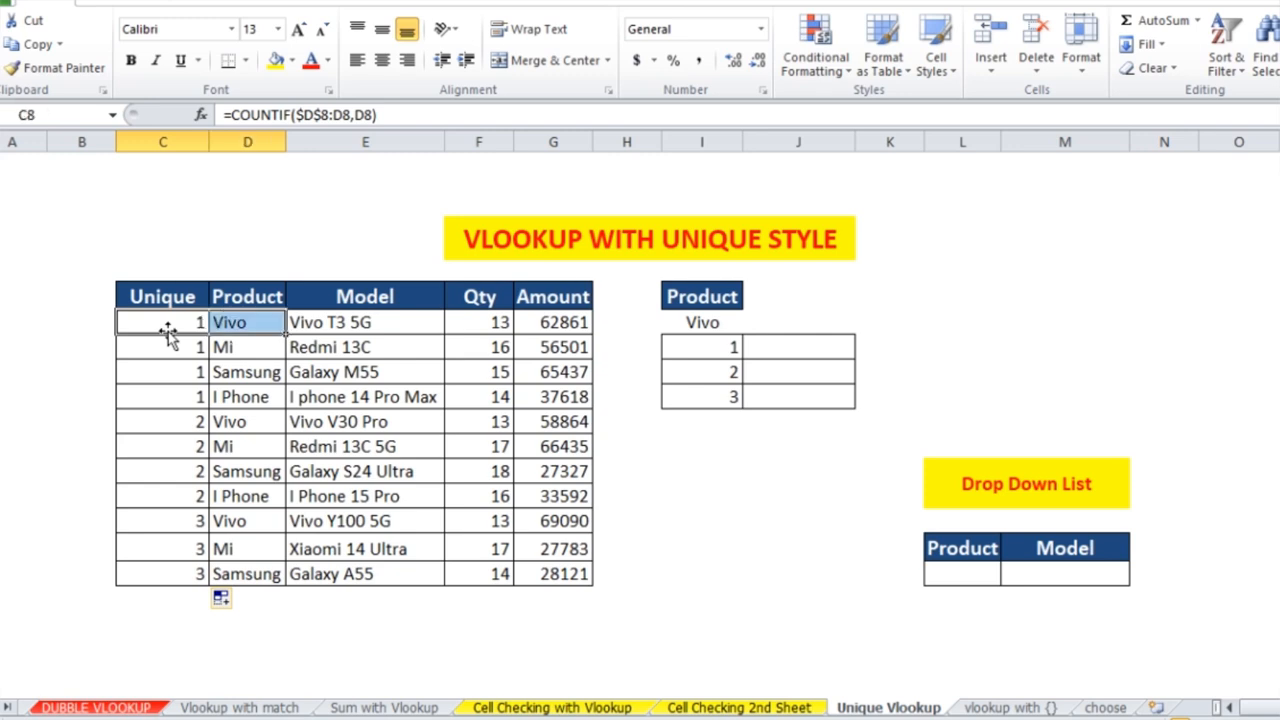
key(Down)
key(Down)
key(Down)
key(Down)
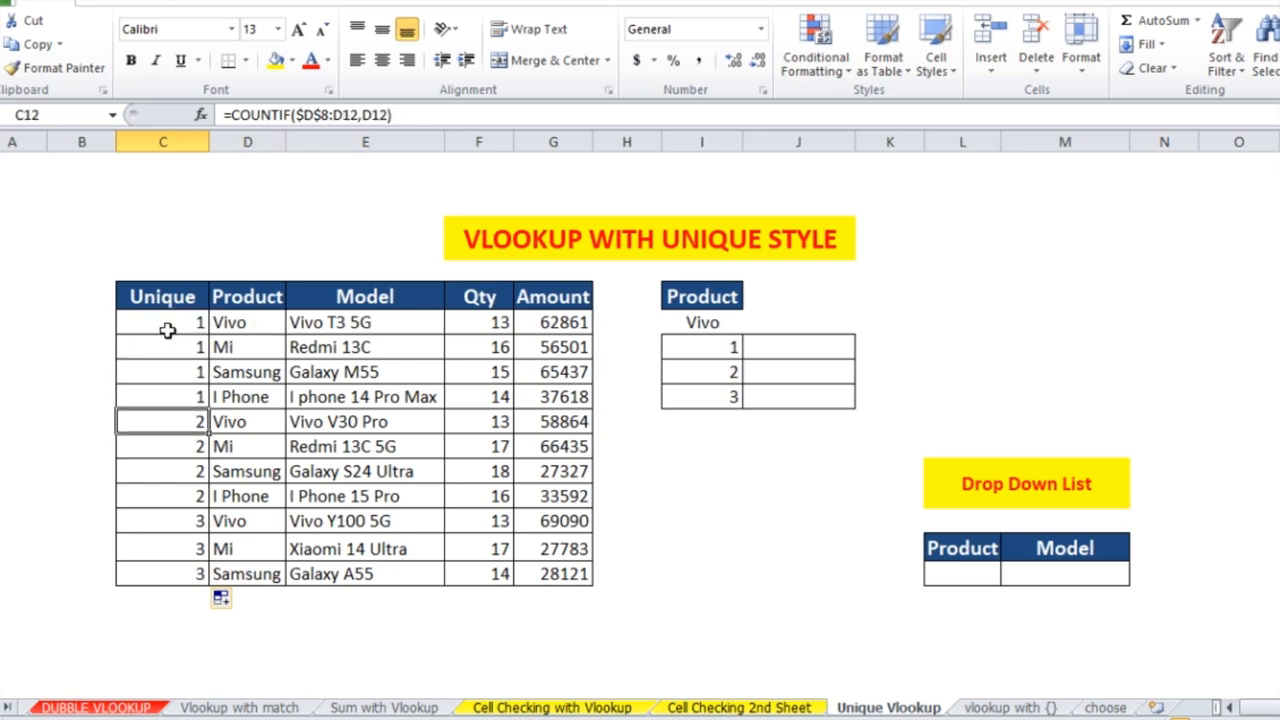
key(shift+Right)
key(Left)
key(Down)
key(Down)
key(Down)
key(Right)
key(Down)
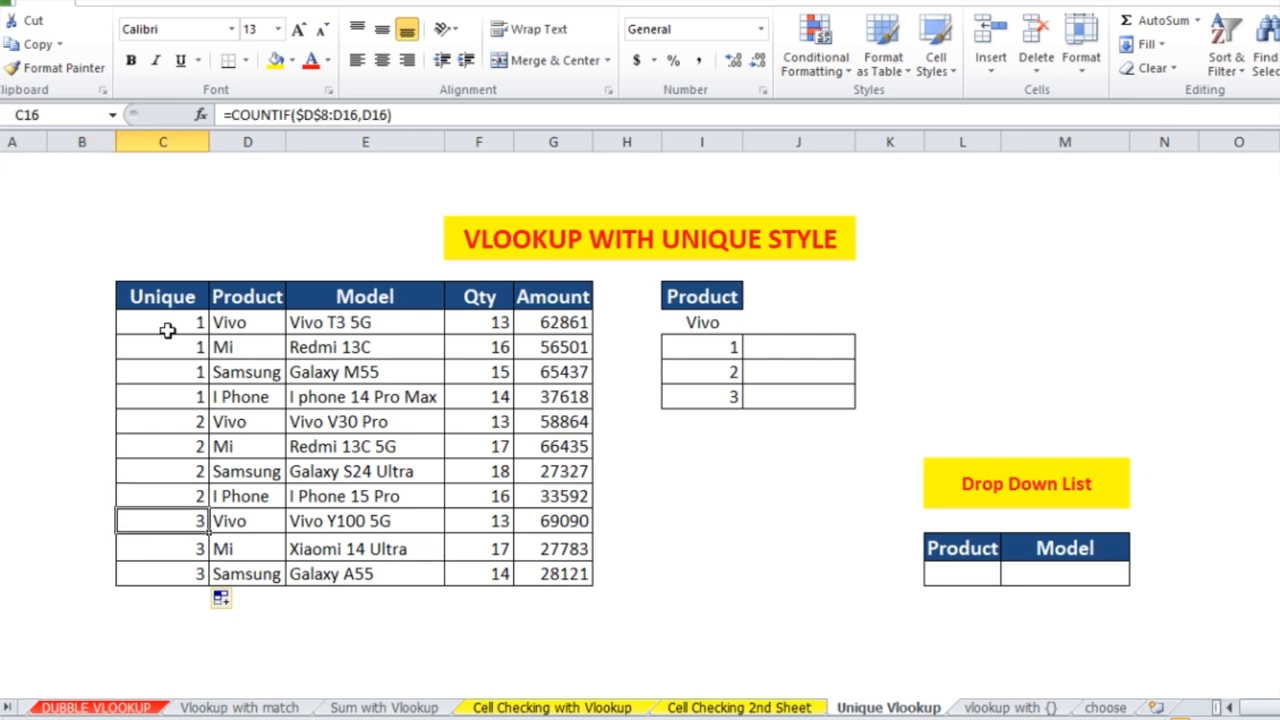
key(shift+Right)
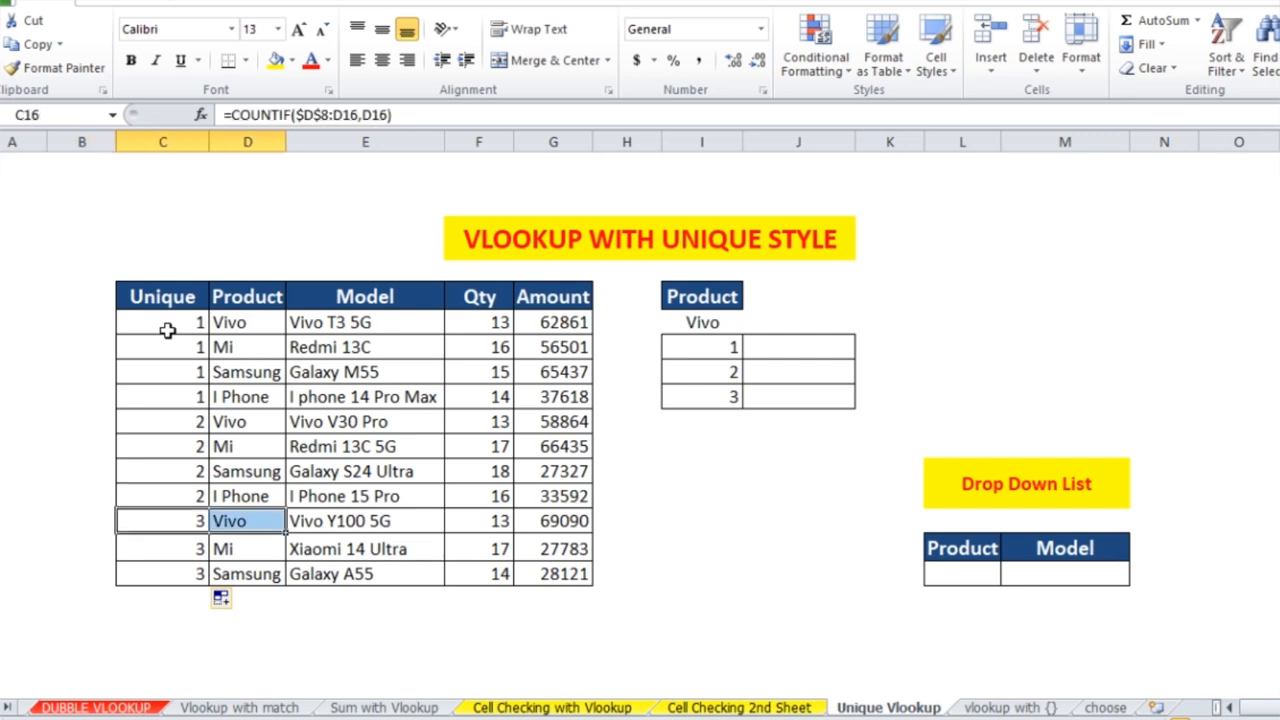
key(Left)
key(Right)
key(Up)
key(Up)
key(Up)
key(Up)
key(Up)
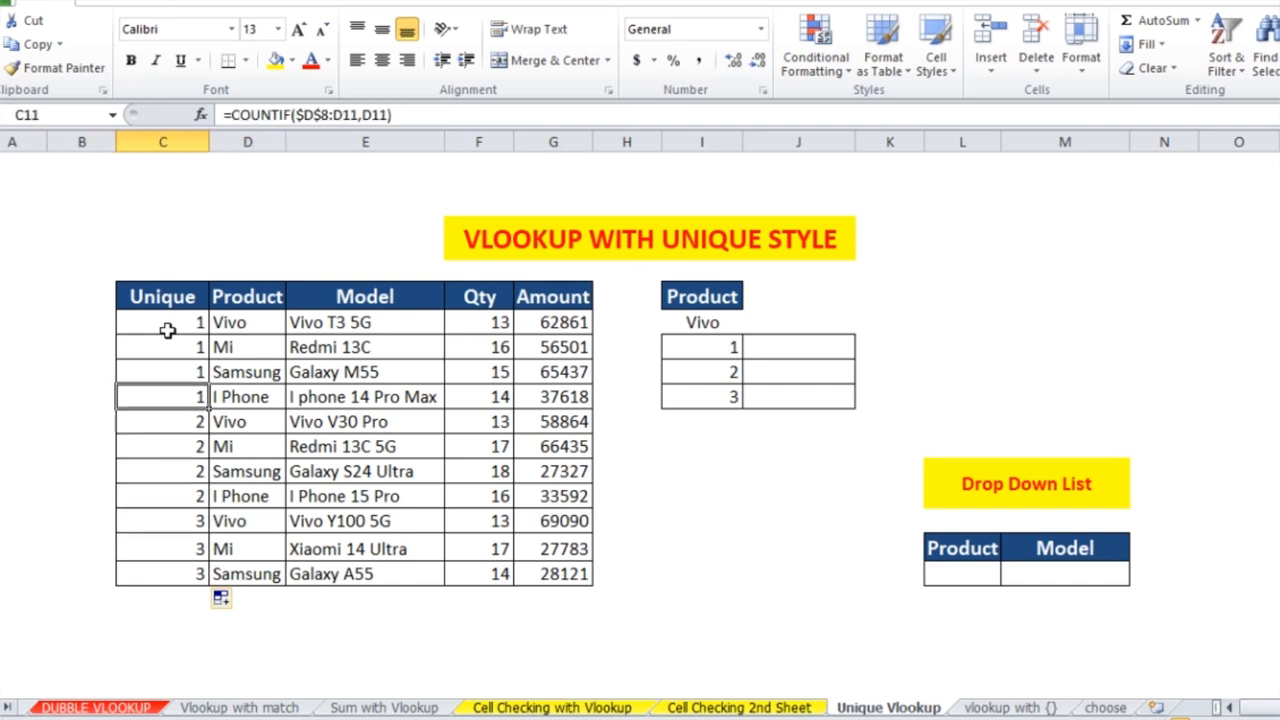
key(Up)
key(Up)
key(Up)
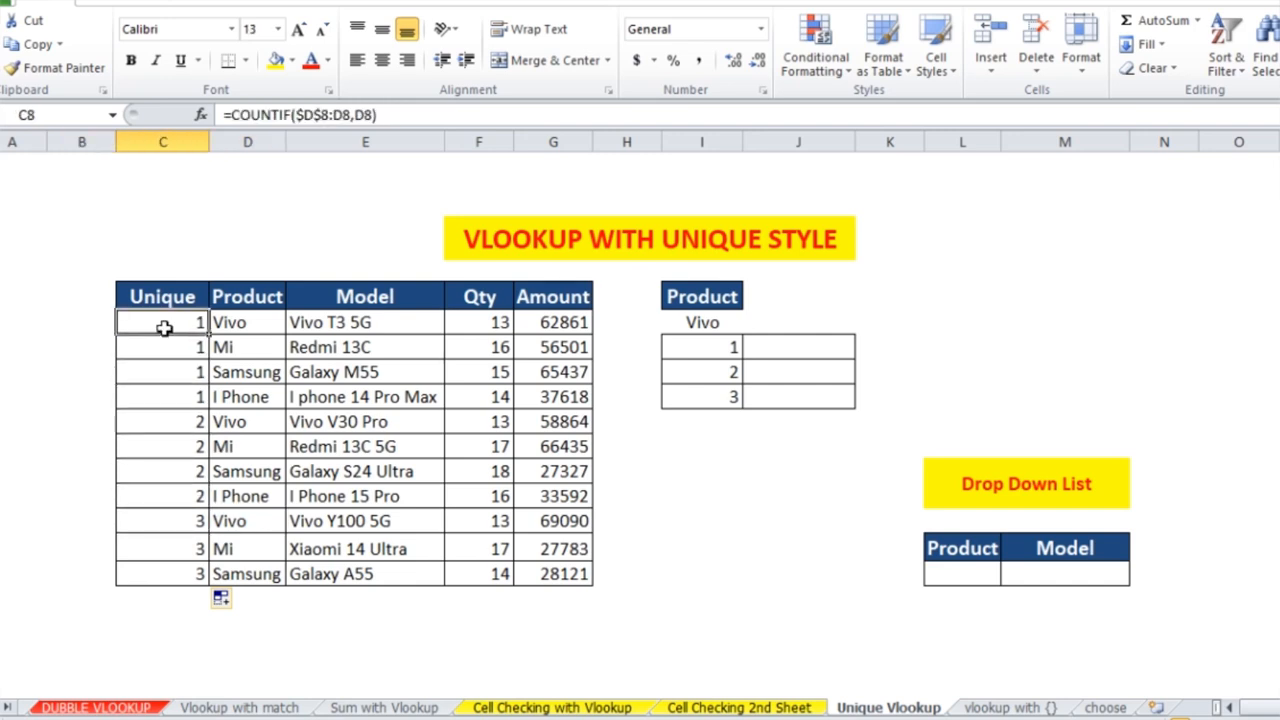
Change the C8 formula to =D8&COUNTIF($D$8:D8,D8) and fill it down the Unique column.
double_click(163, 324)
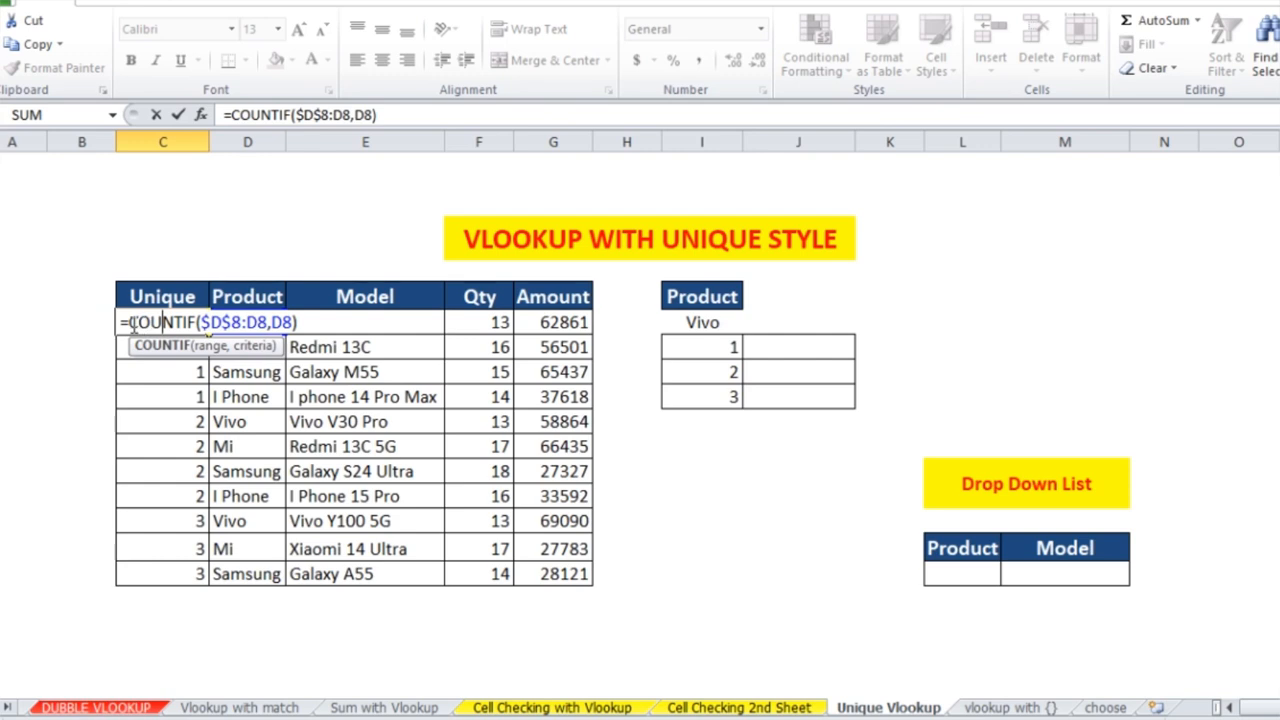
click(130, 323)
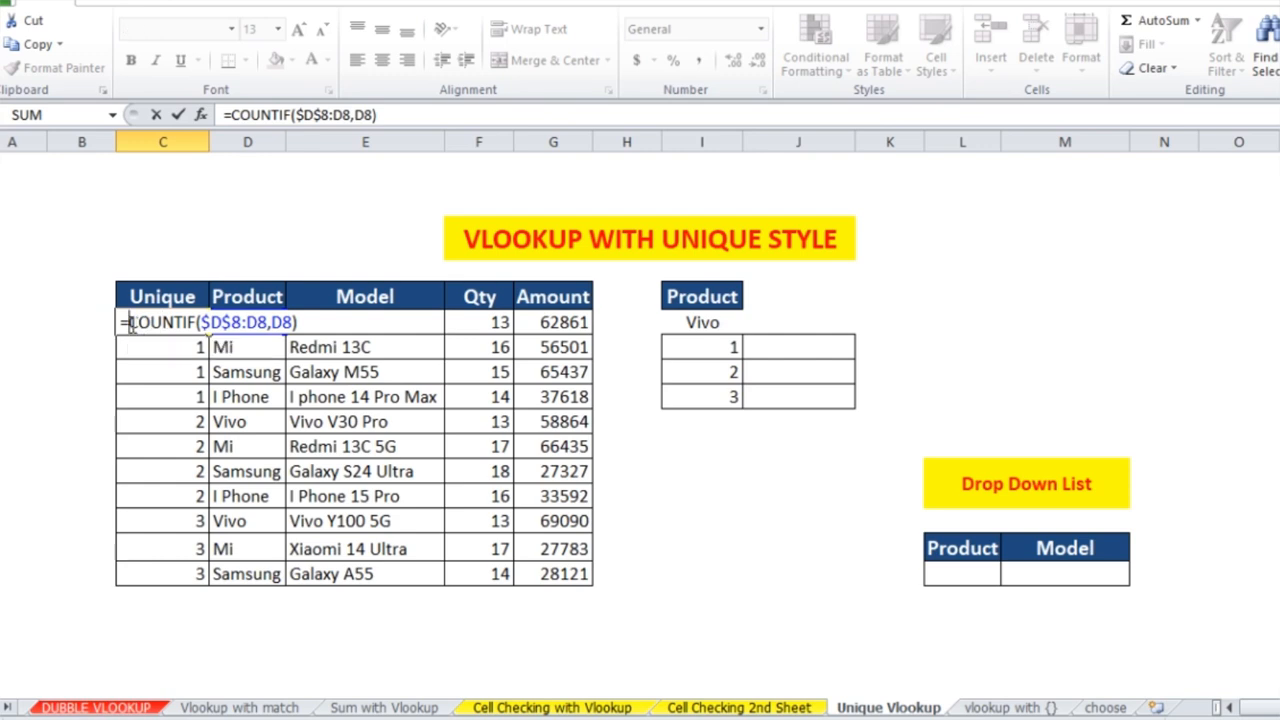
click(255, 299)
key(Down)
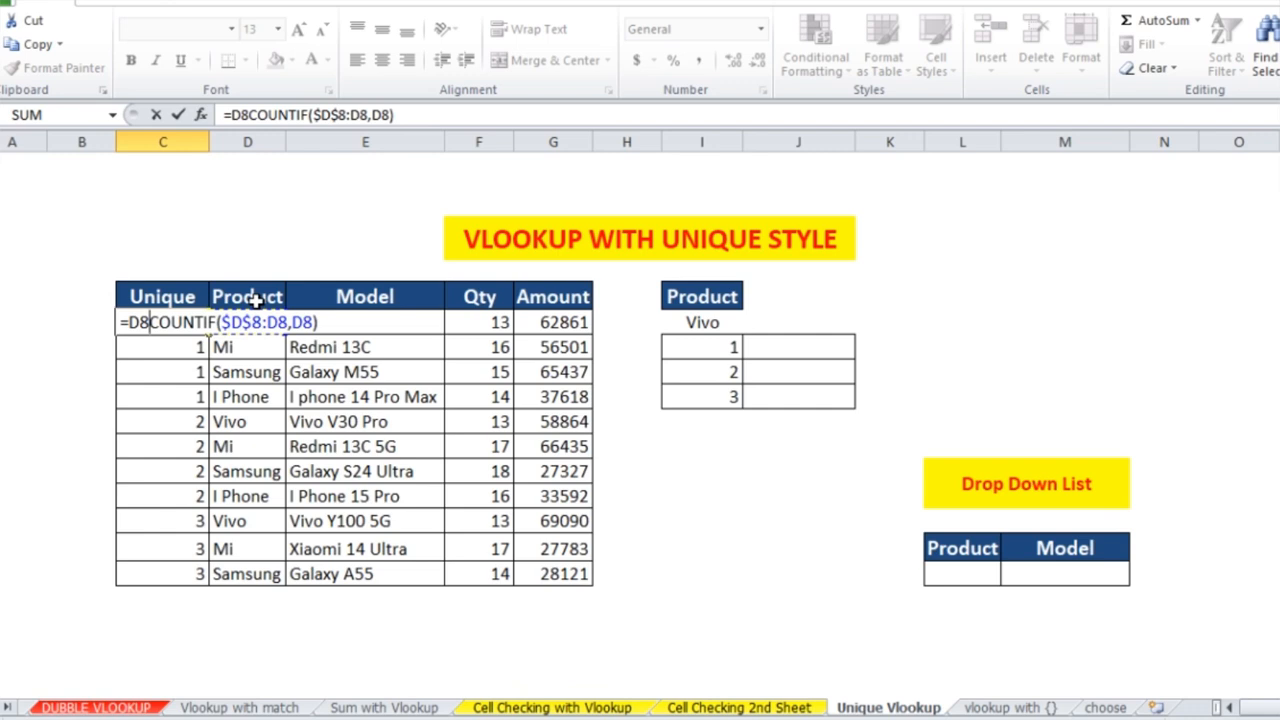
text(&)
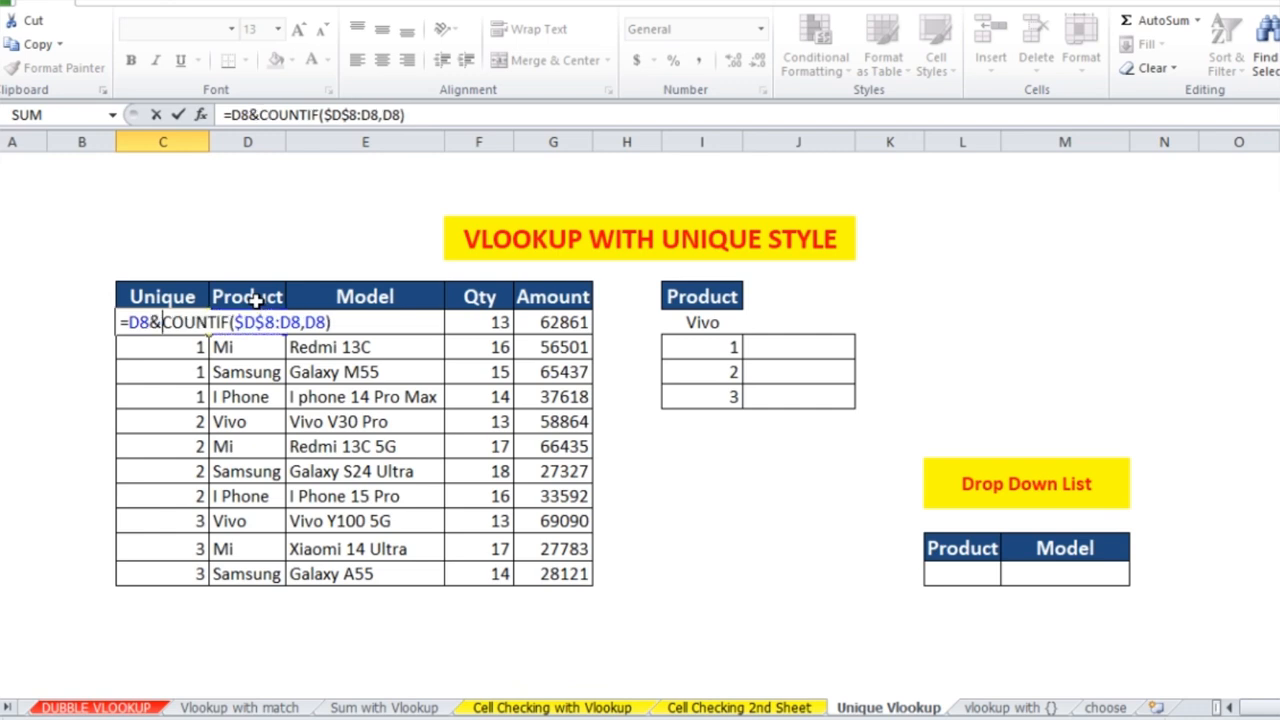
key(Return)
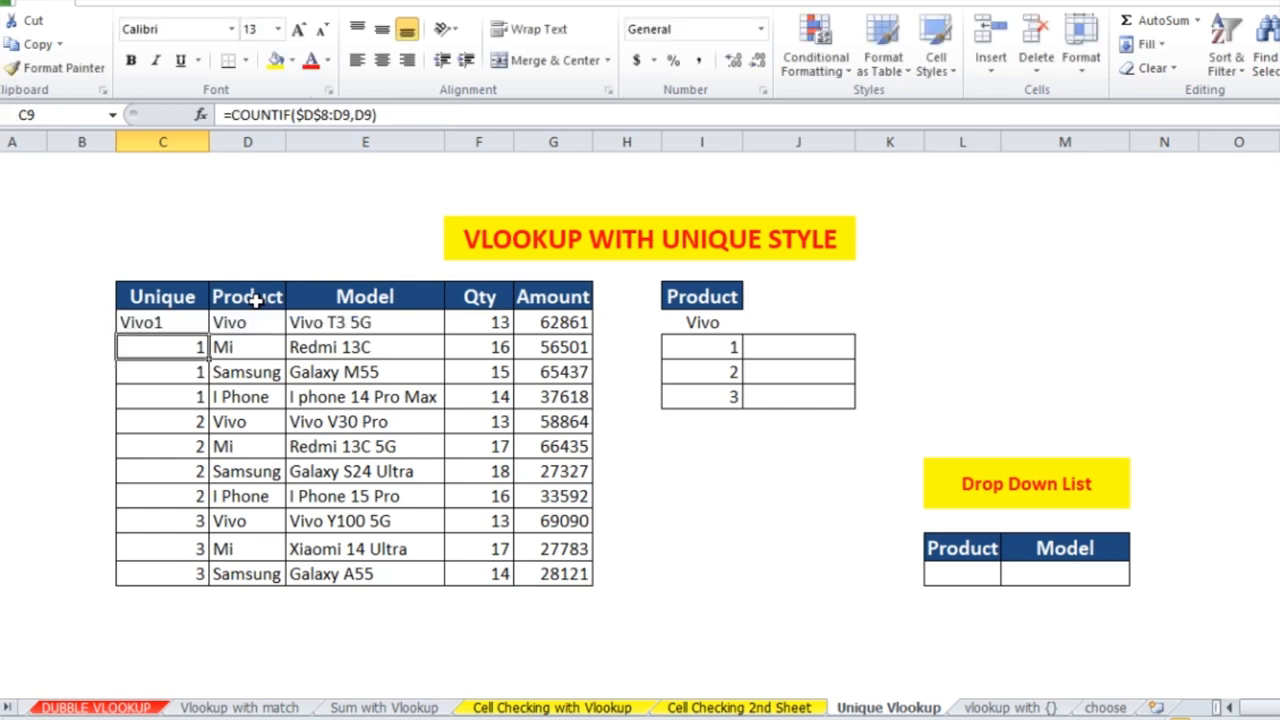
key(Up)
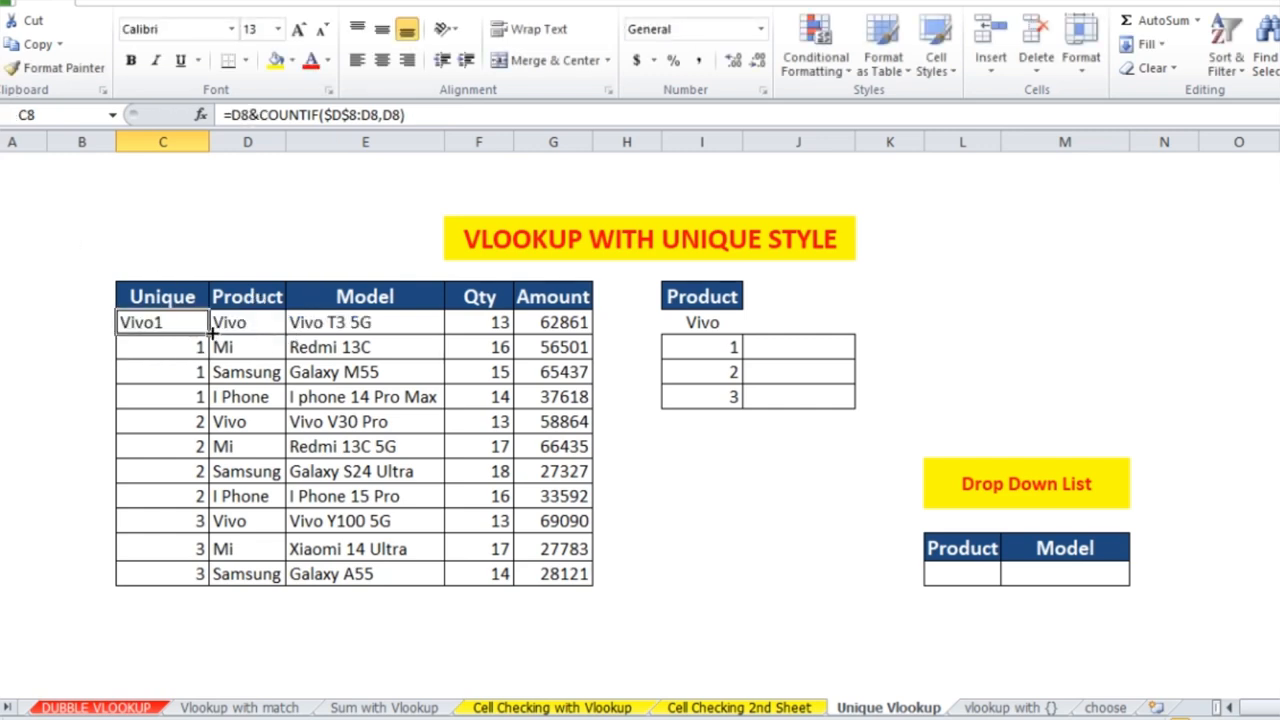
double_click(209, 333)
Check the combined product-and-count keys in the Unique column from C8 down to C16.
click(181, 323)
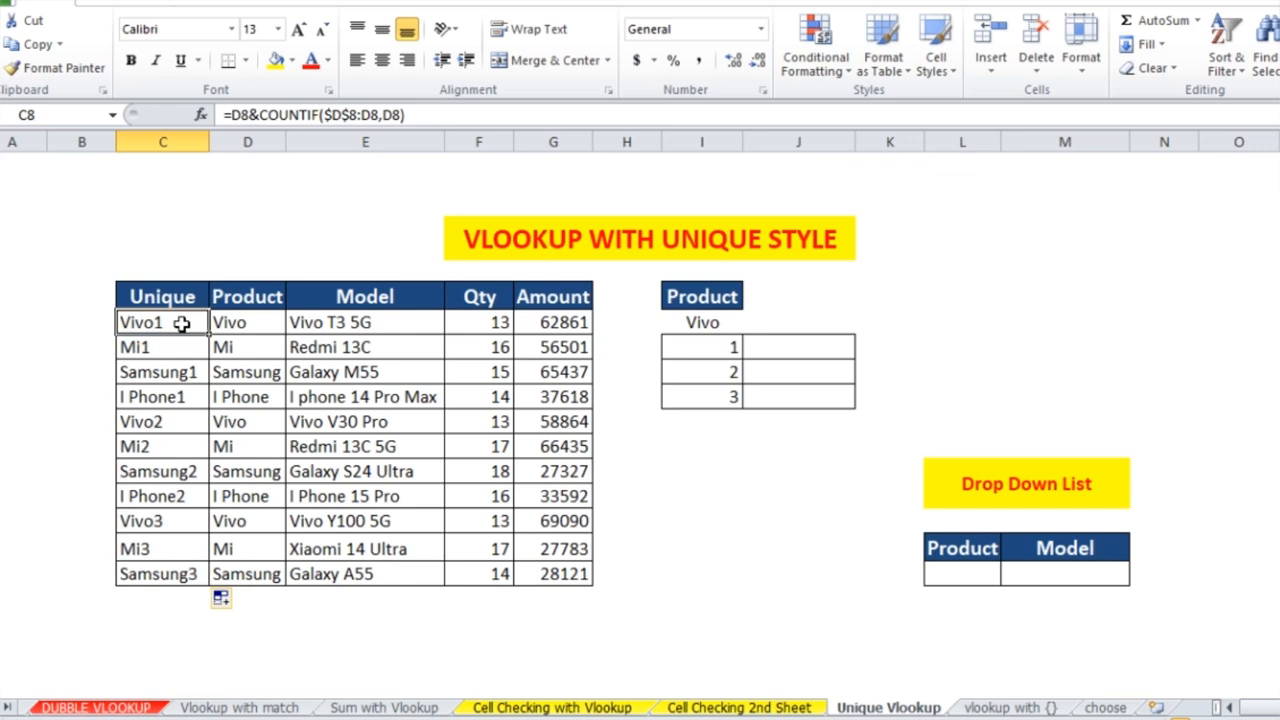
key(Down)
key(Down)
key(Down)
key(Down)
key(Down)
key(Down)
key(Down)
key(Down)
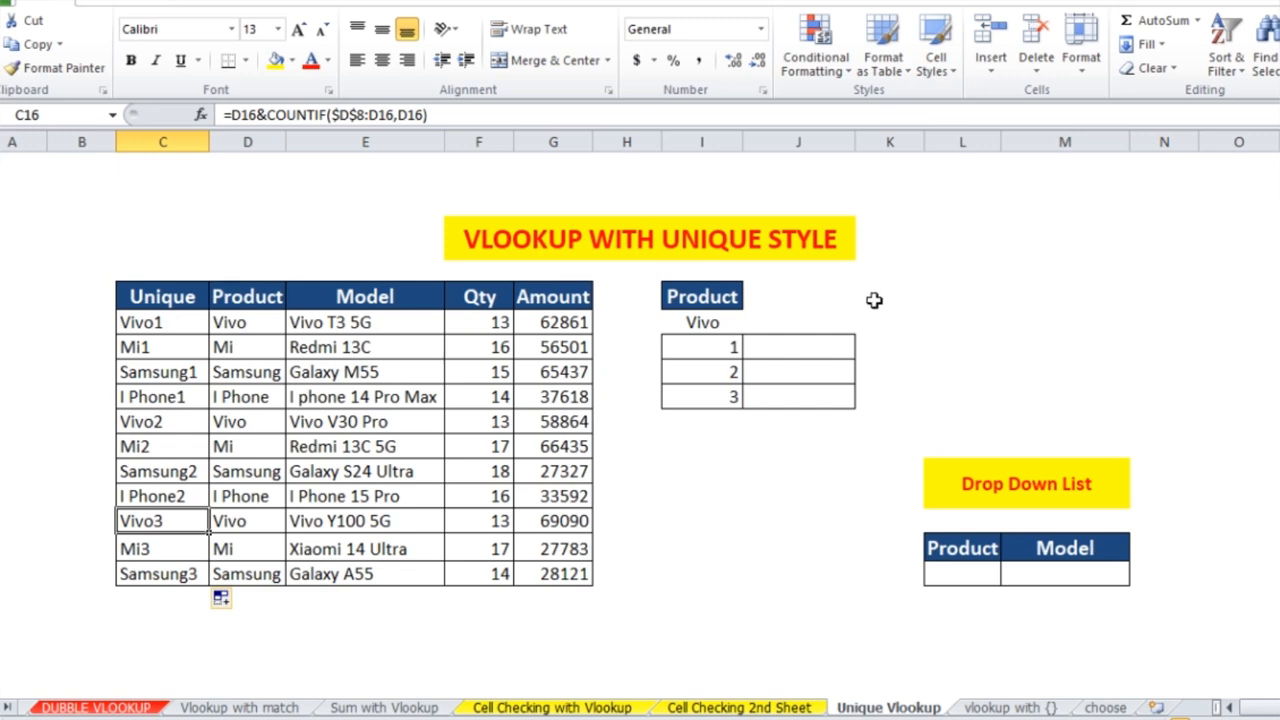
Begin a VLOOKUP formula in J9 with I$8&I9 as the lookup value, locking only the row of the product cell.
click(775, 346)
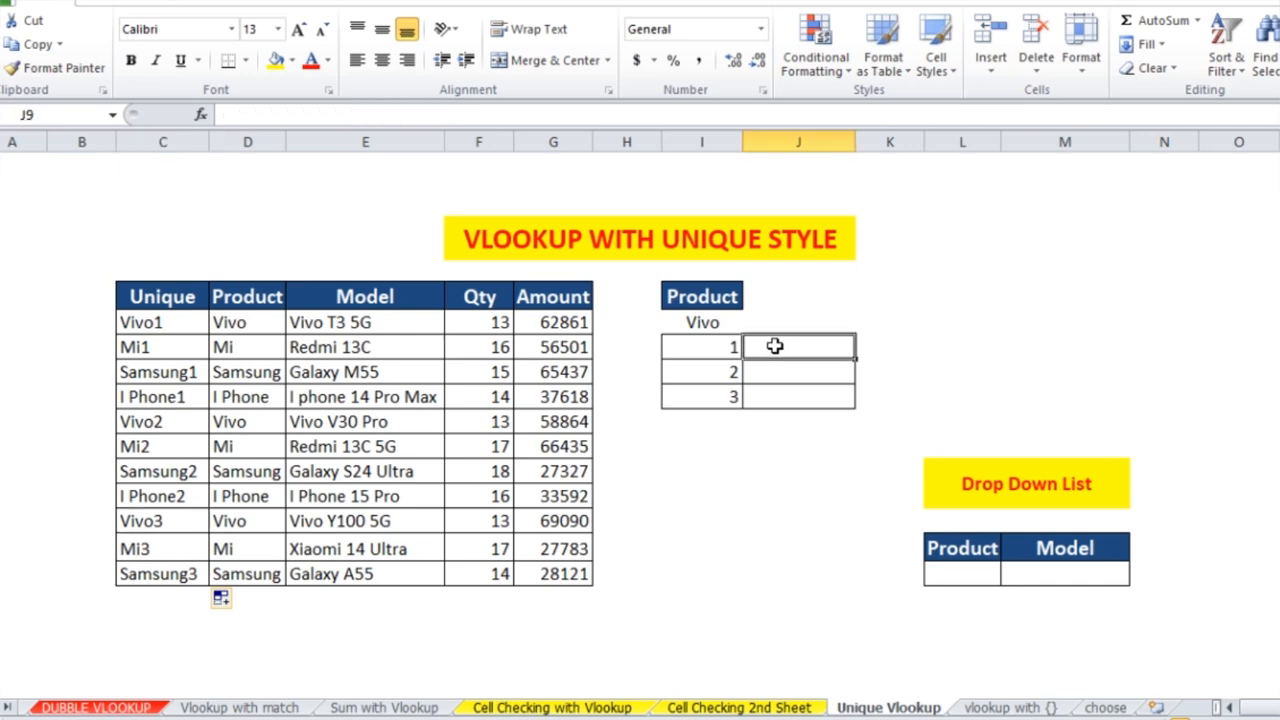
text(=VLOOKUP()
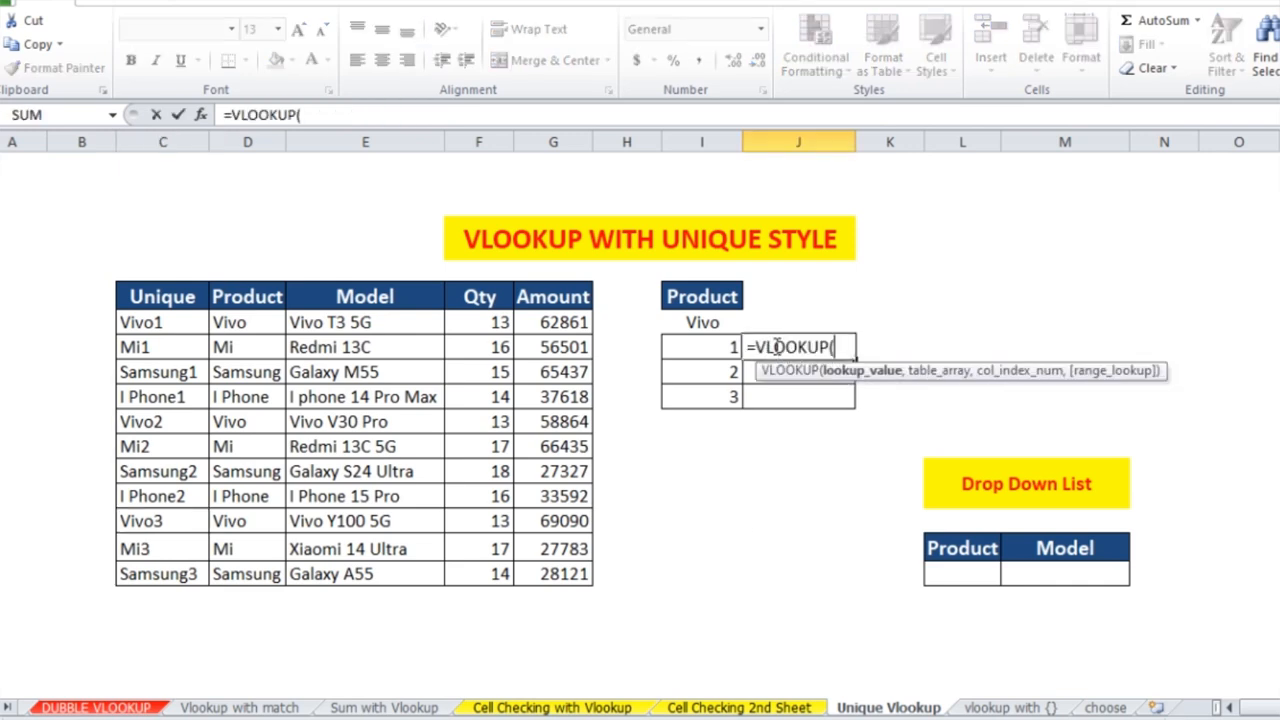
click(702, 321)
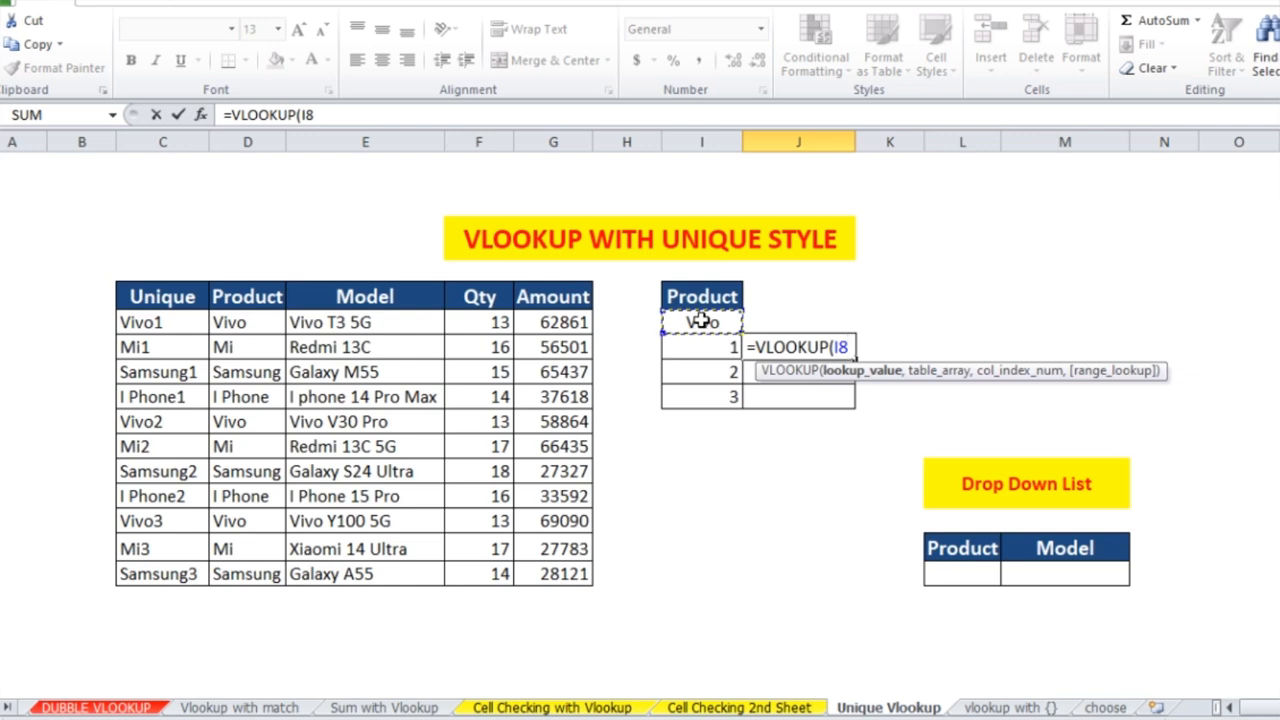
key(F4)
key(F4)
text(&)
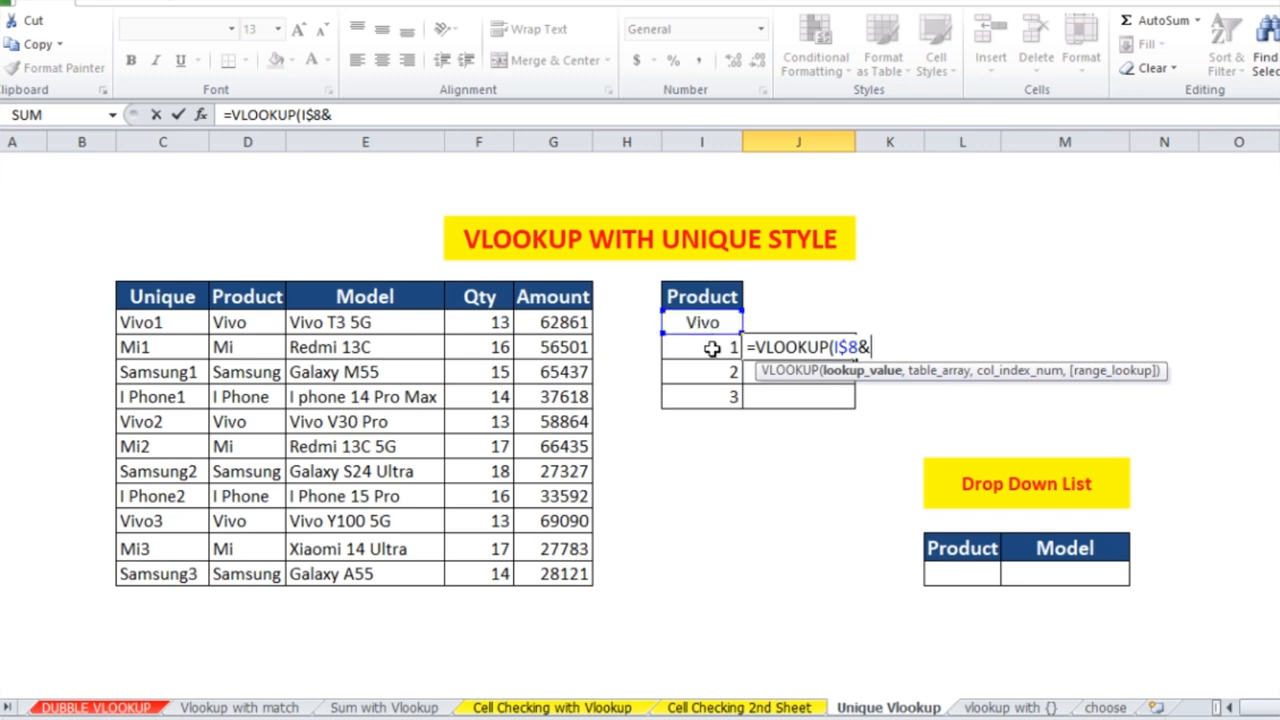
click(710, 347)
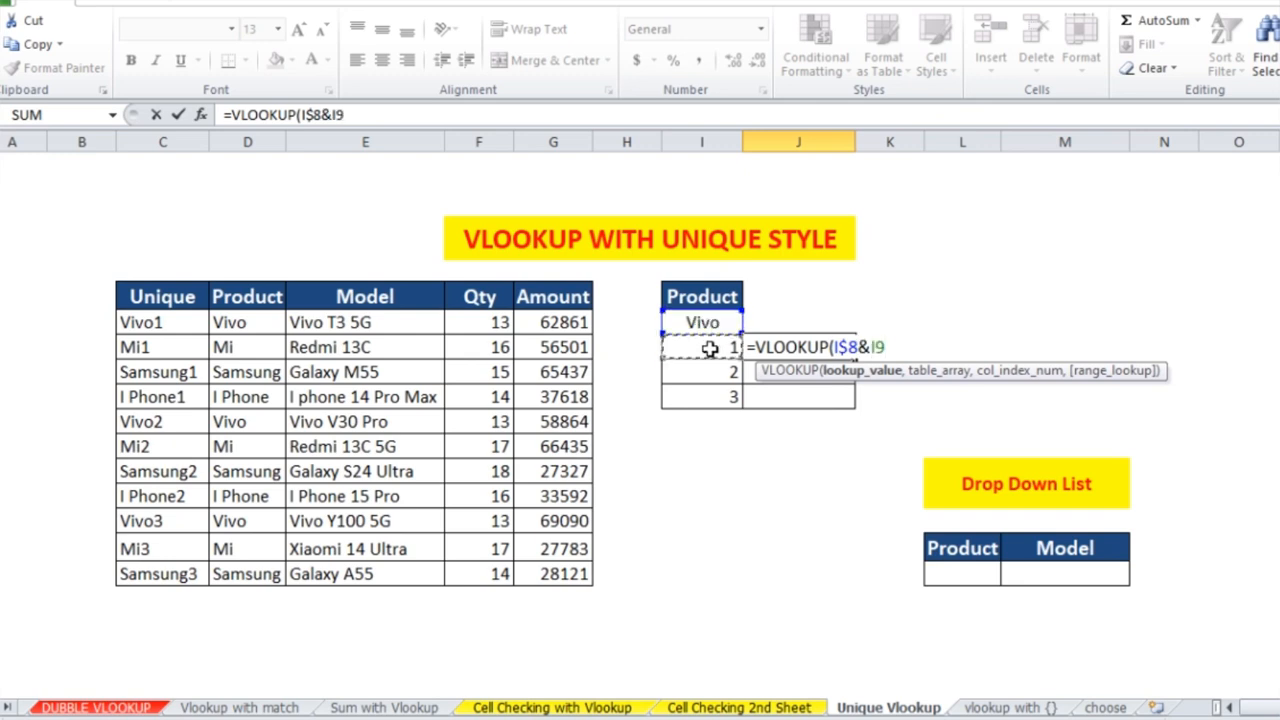
Complete the J9 VLOOKUP with table range C7:G18, column index 3 and exact match 0.
text(,)
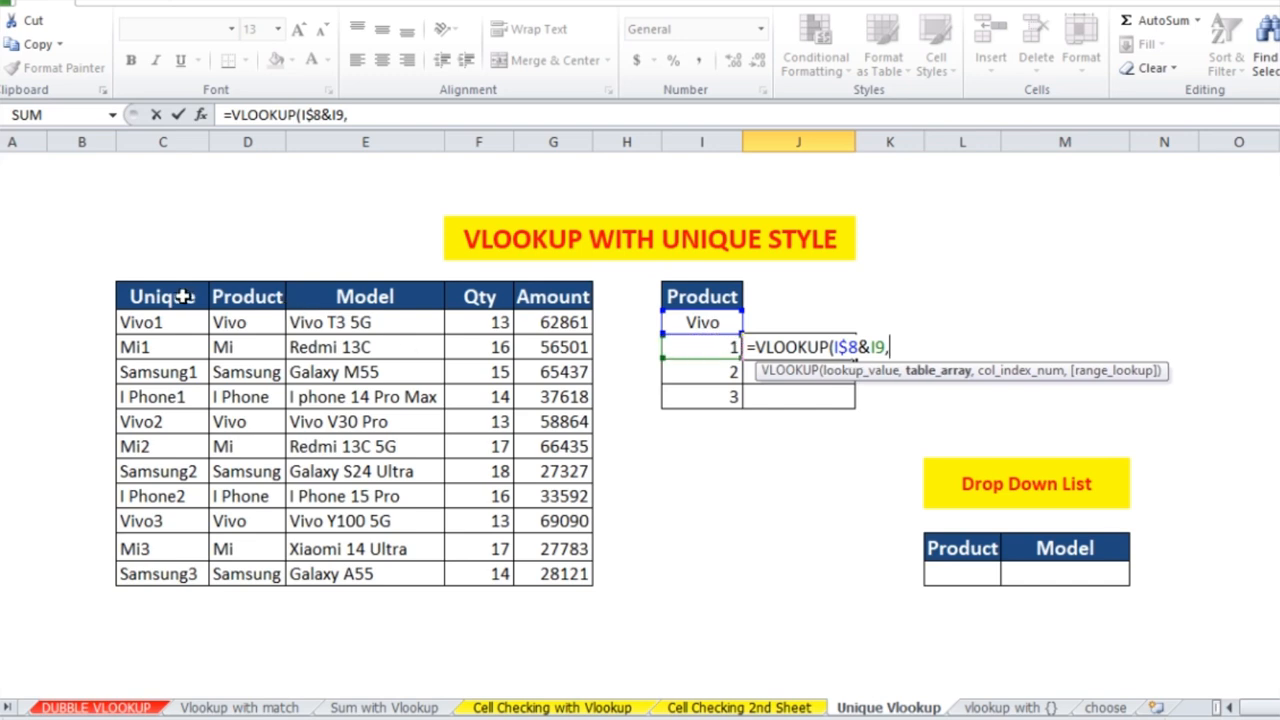
drag(185, 296, 540, 568)
text(,)
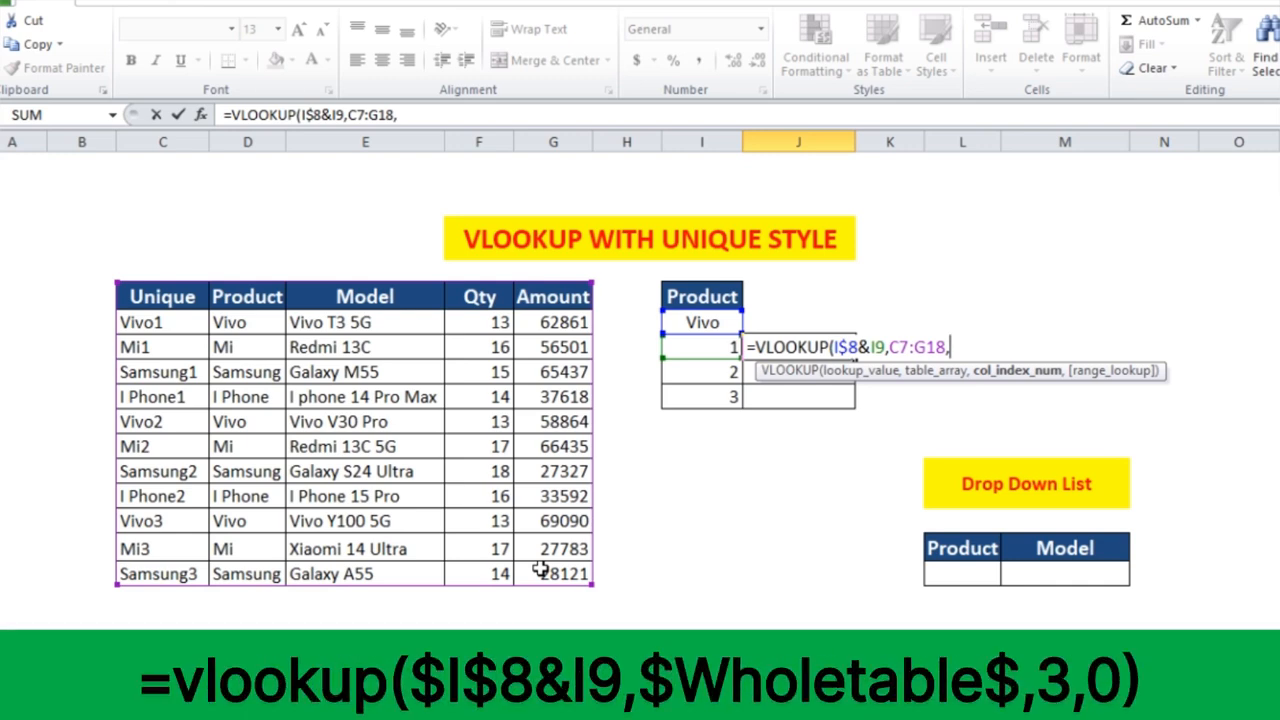
text(3,0))
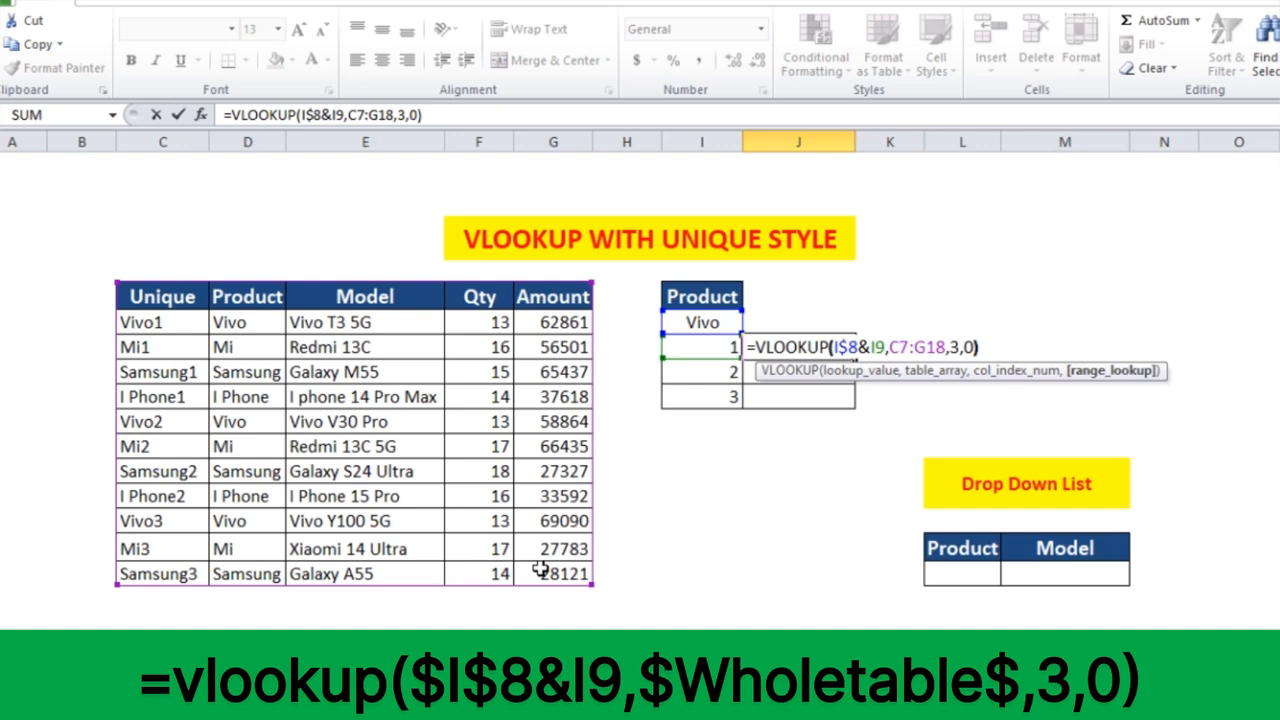
key(Left)
key(Left)
key(Right)
key(Right)
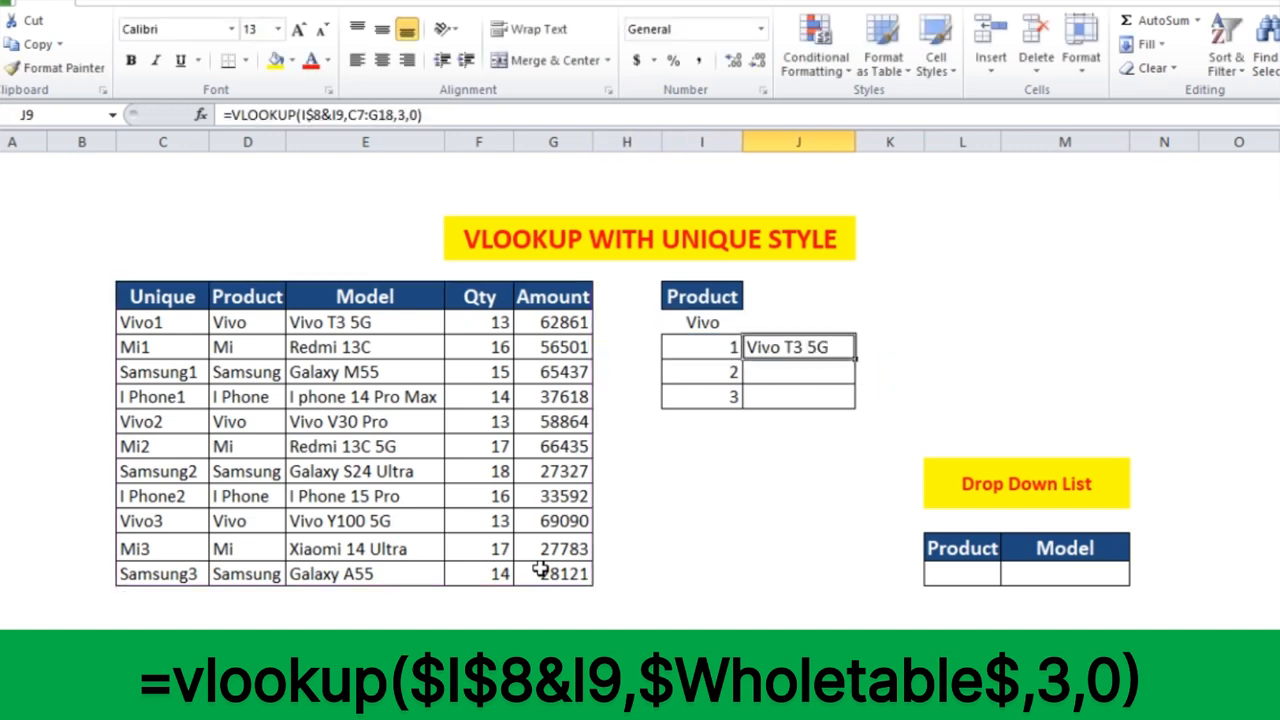
Make the table range in the J9 formula absolute as $C$7:$G$18 and fill the formula down to J11.
key(F2)
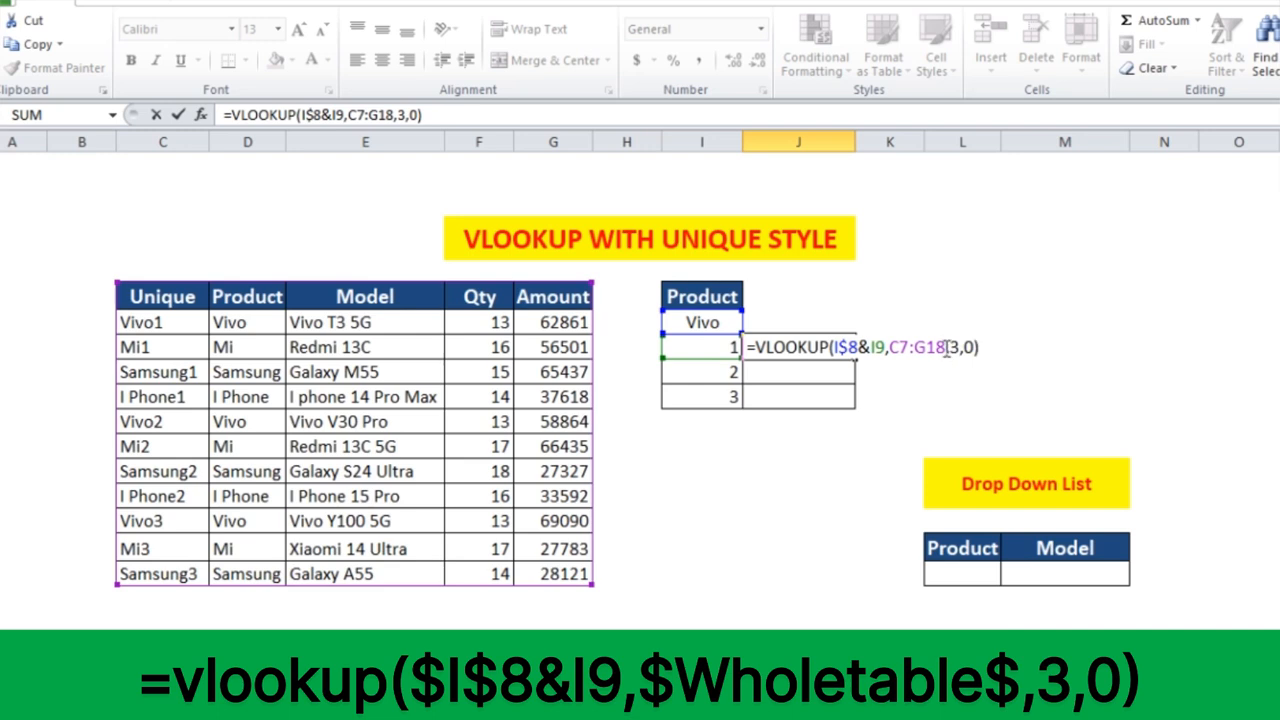
drag(947, 347, 889, 347)
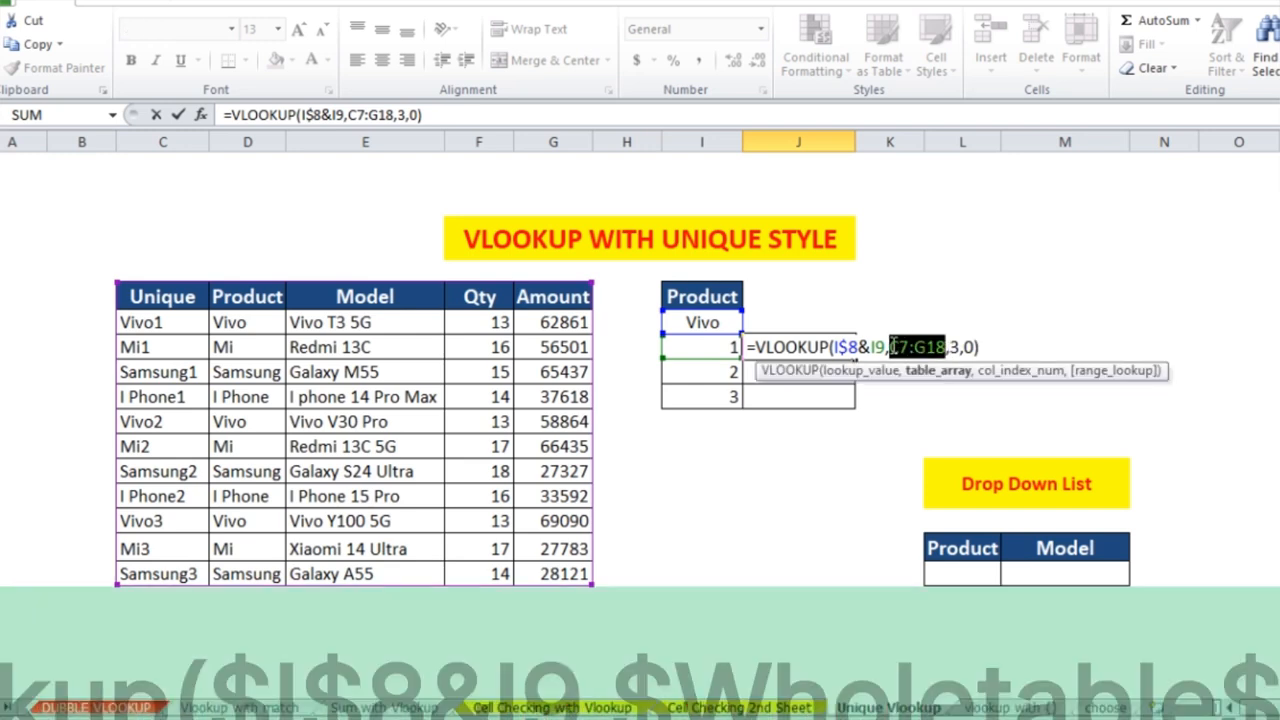
key(F4)
key(Return)
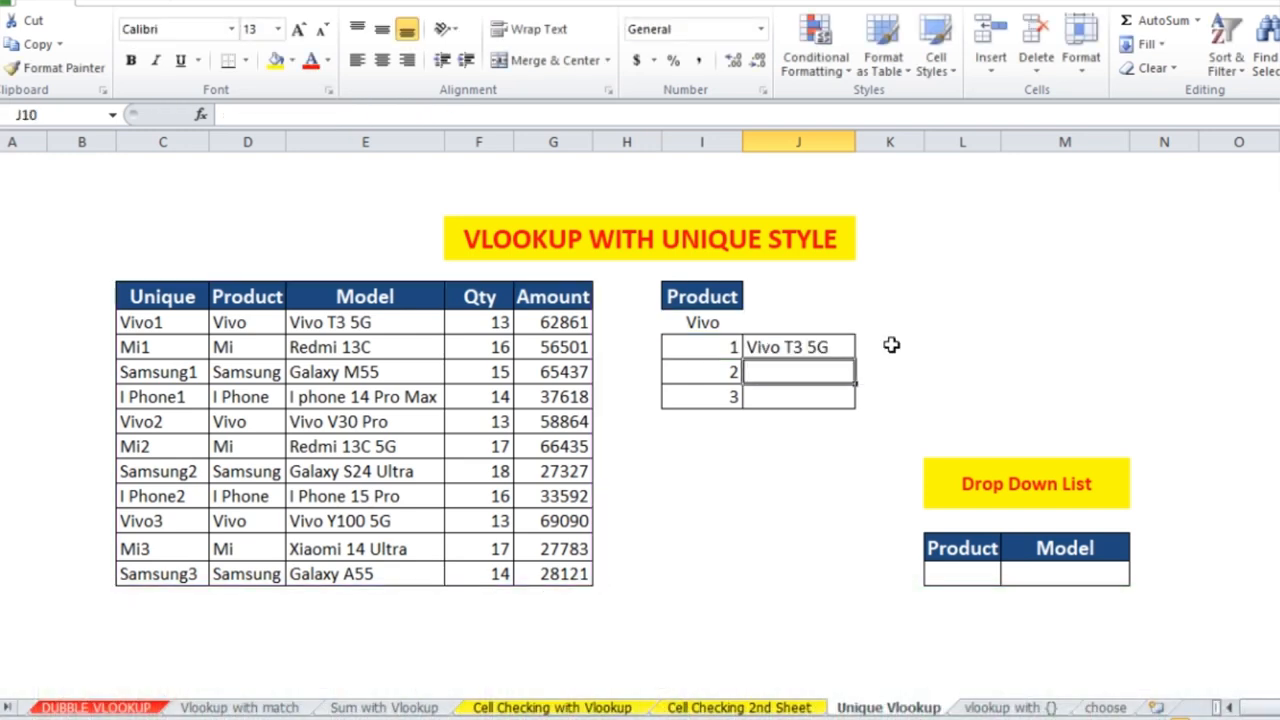
click(830, 346)
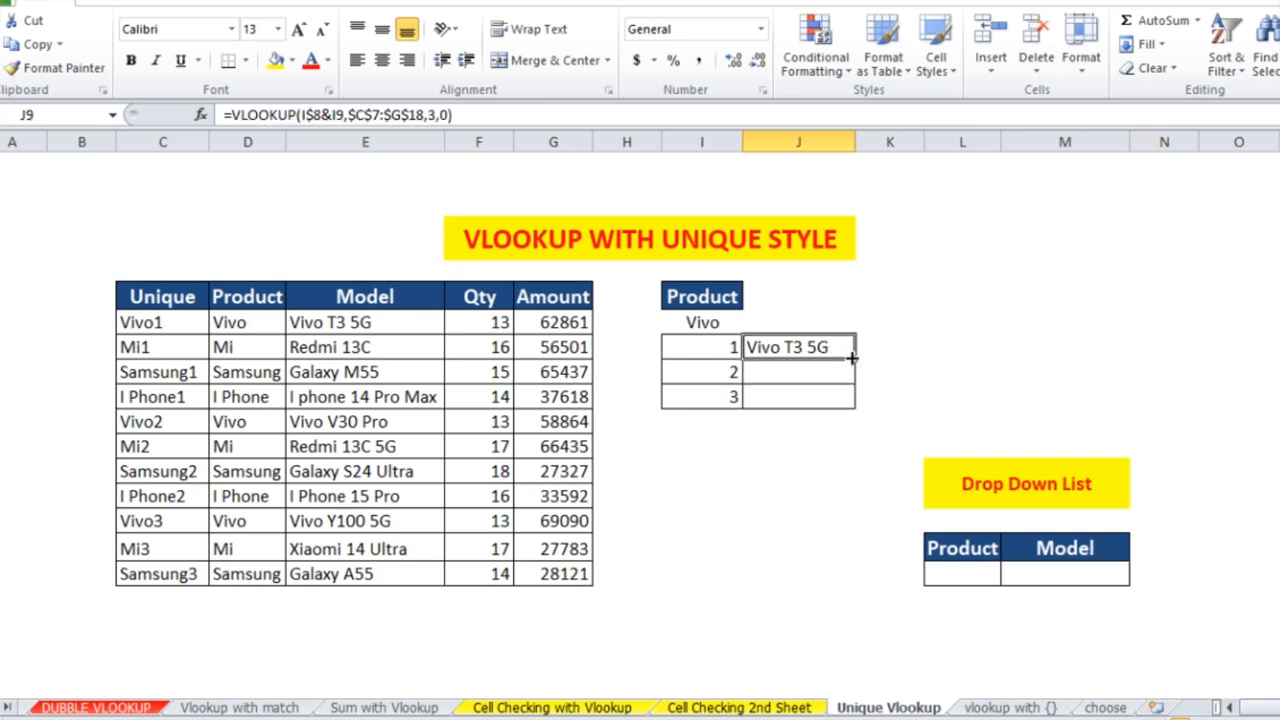
drag(854, 365, 855, 402)
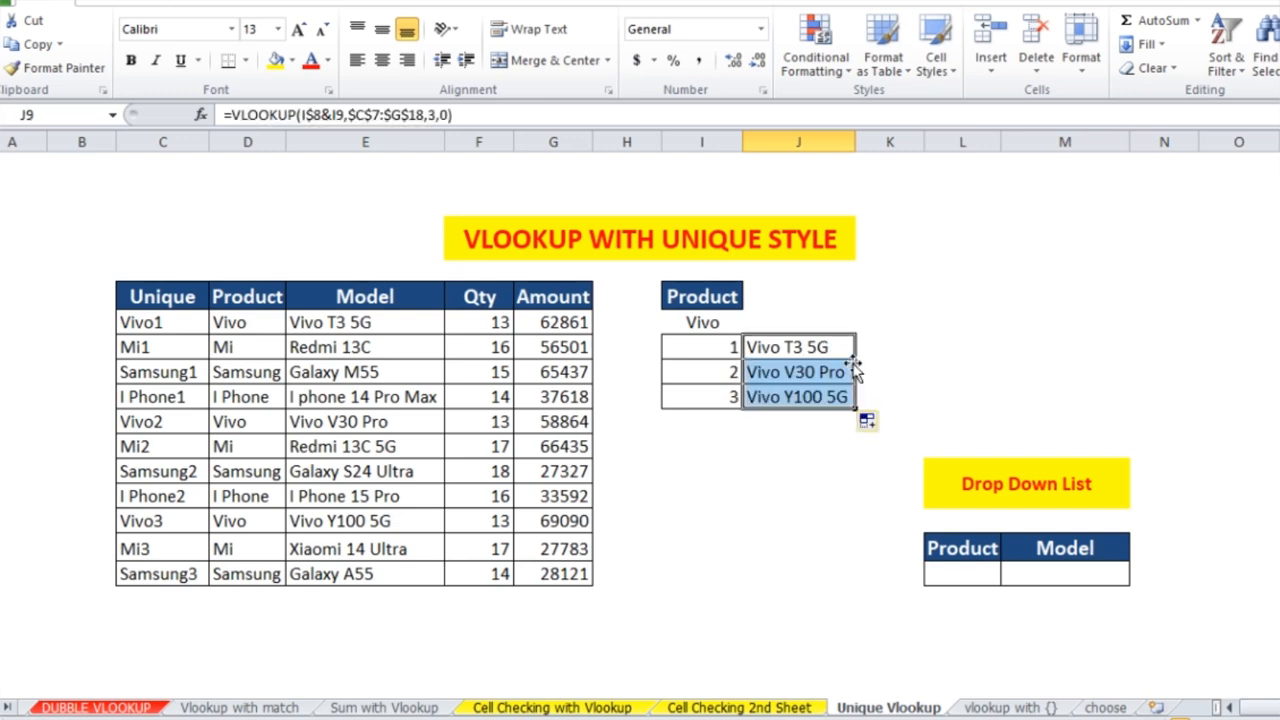
Change the product in I8 to Mi and autofit the width of column J to the model names.
click(768, 350)
key(Left)
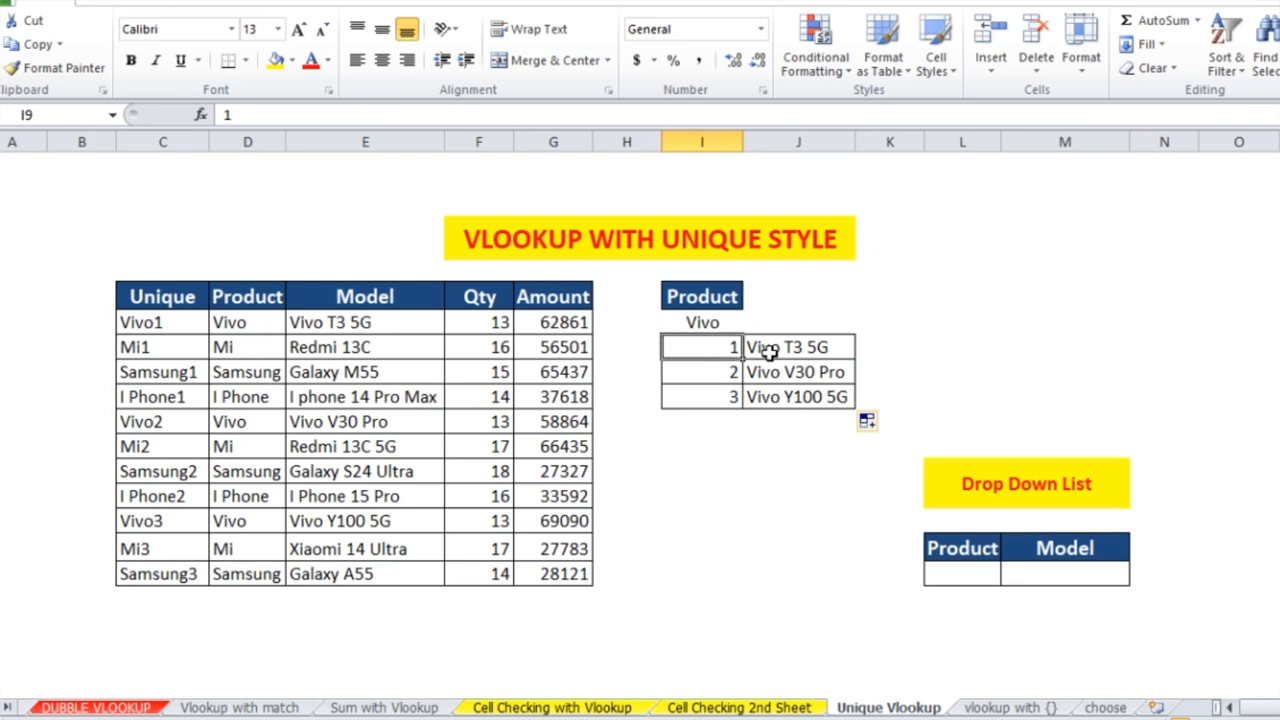
key(Up)
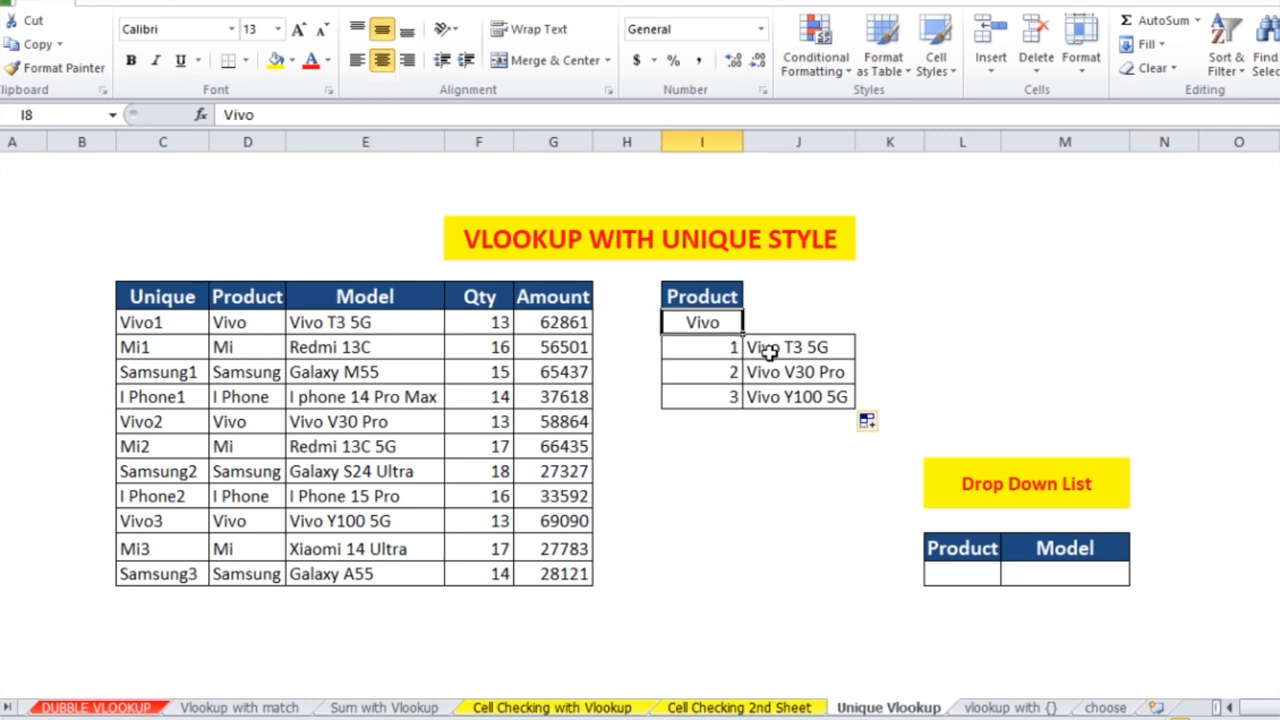
text(mi)
key(BackSpace)
key(BackSpace)
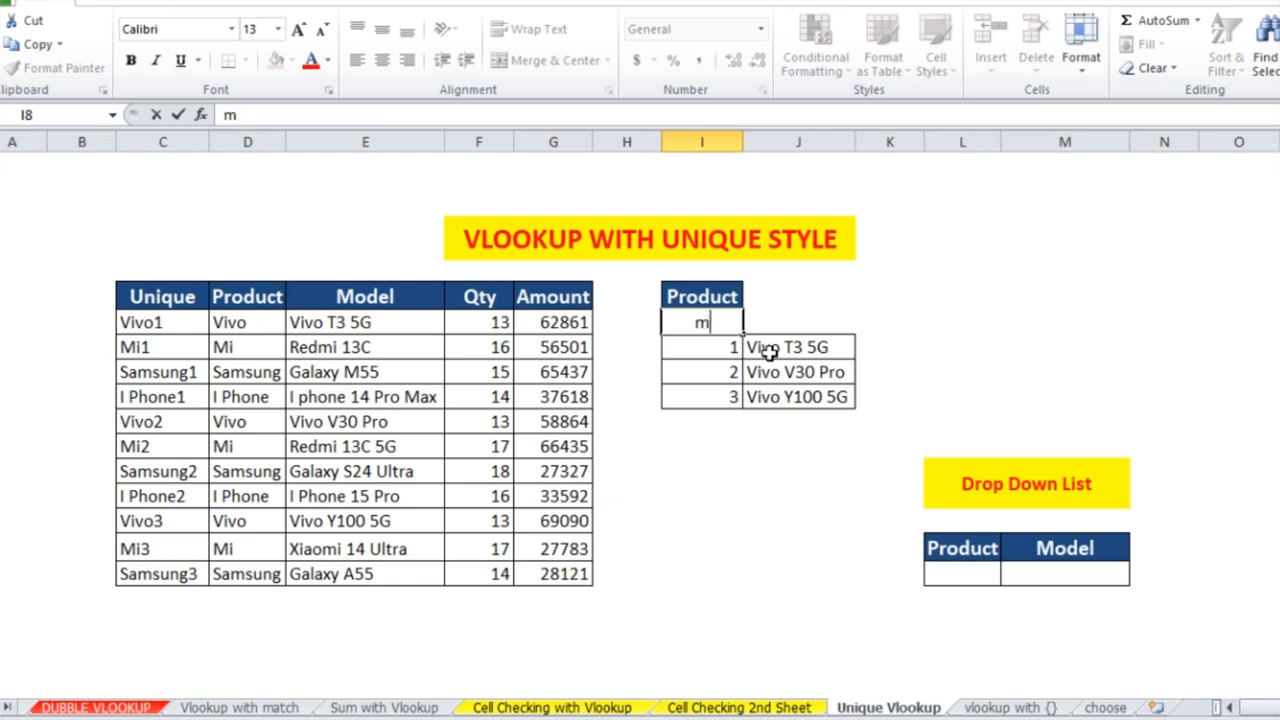
text(Mi)
key(Return)
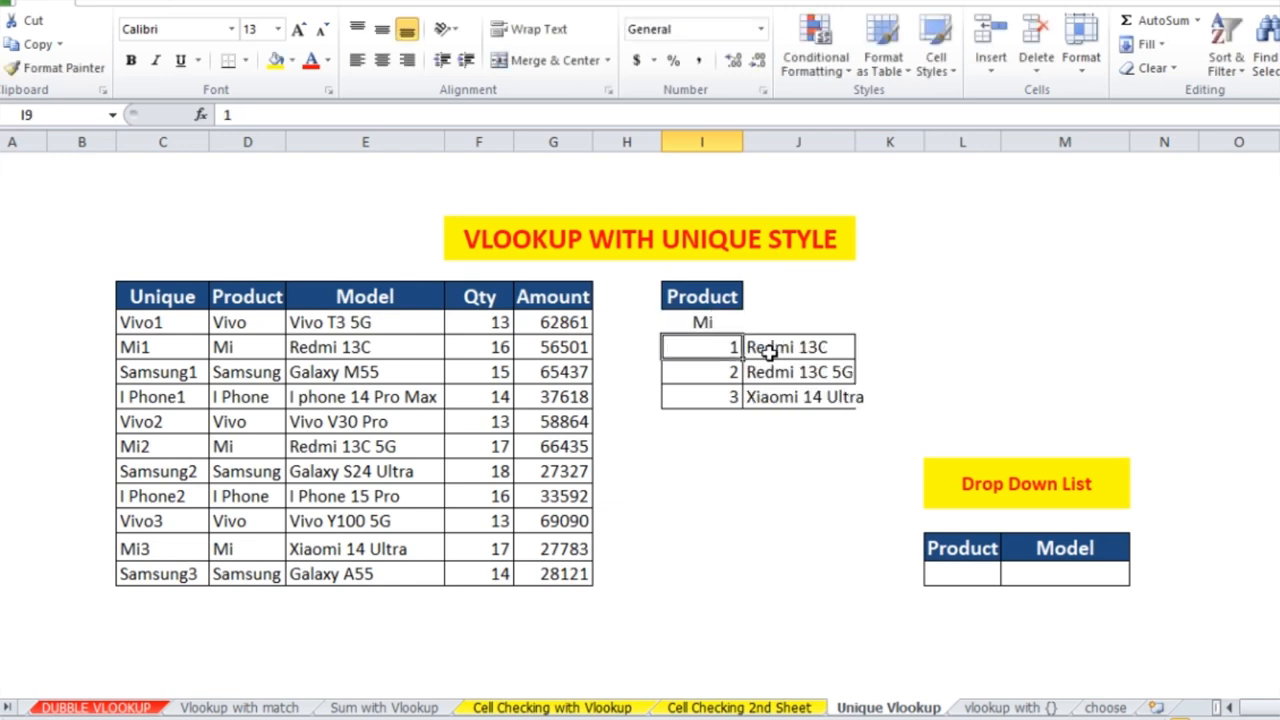
click(768, 350)
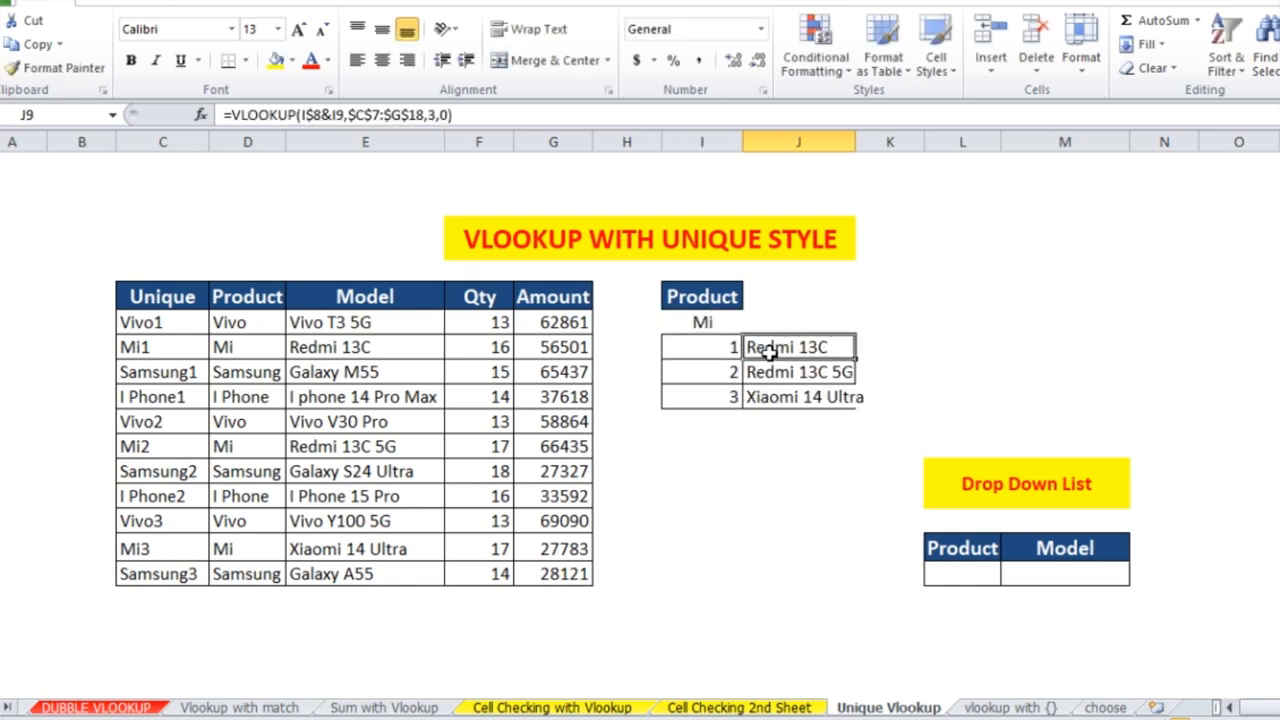
double_click(855, 143)
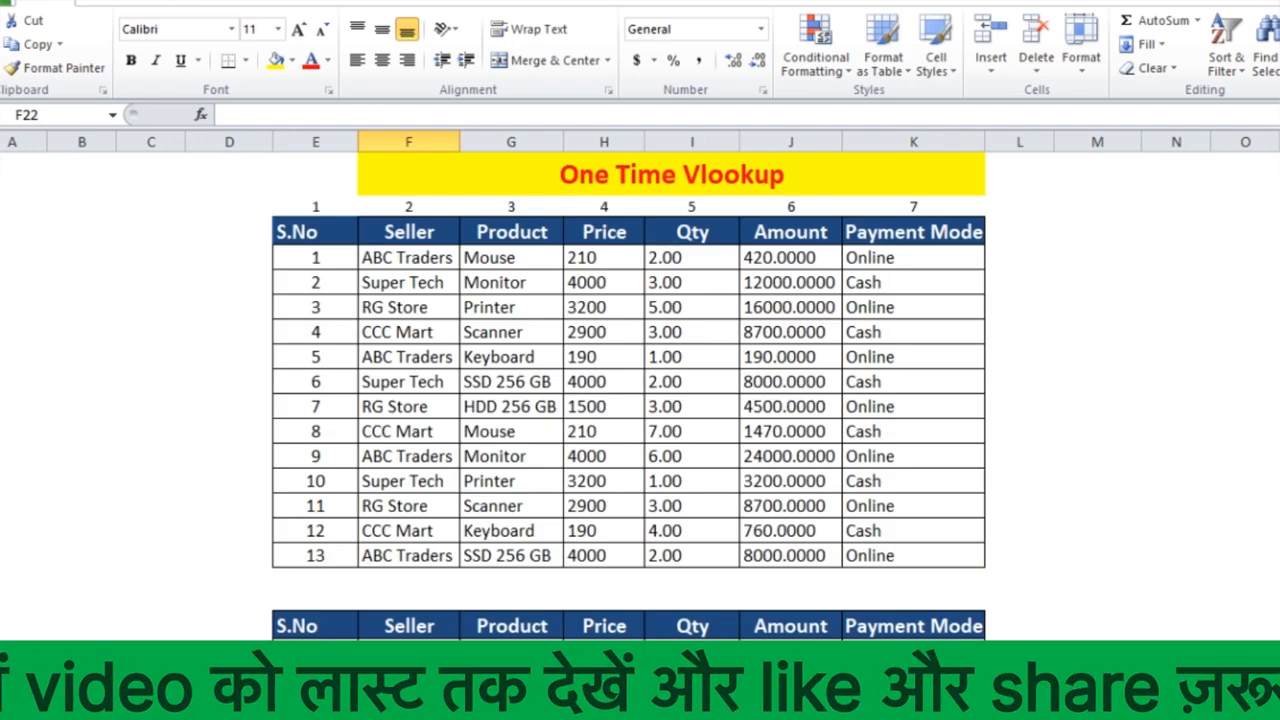
Clear the existing lookup results from Seller to Payment Mode in F21:K21 on the "vlookup with {}" sheet.
click(437, 652)
key(ctrl+shift+Right)
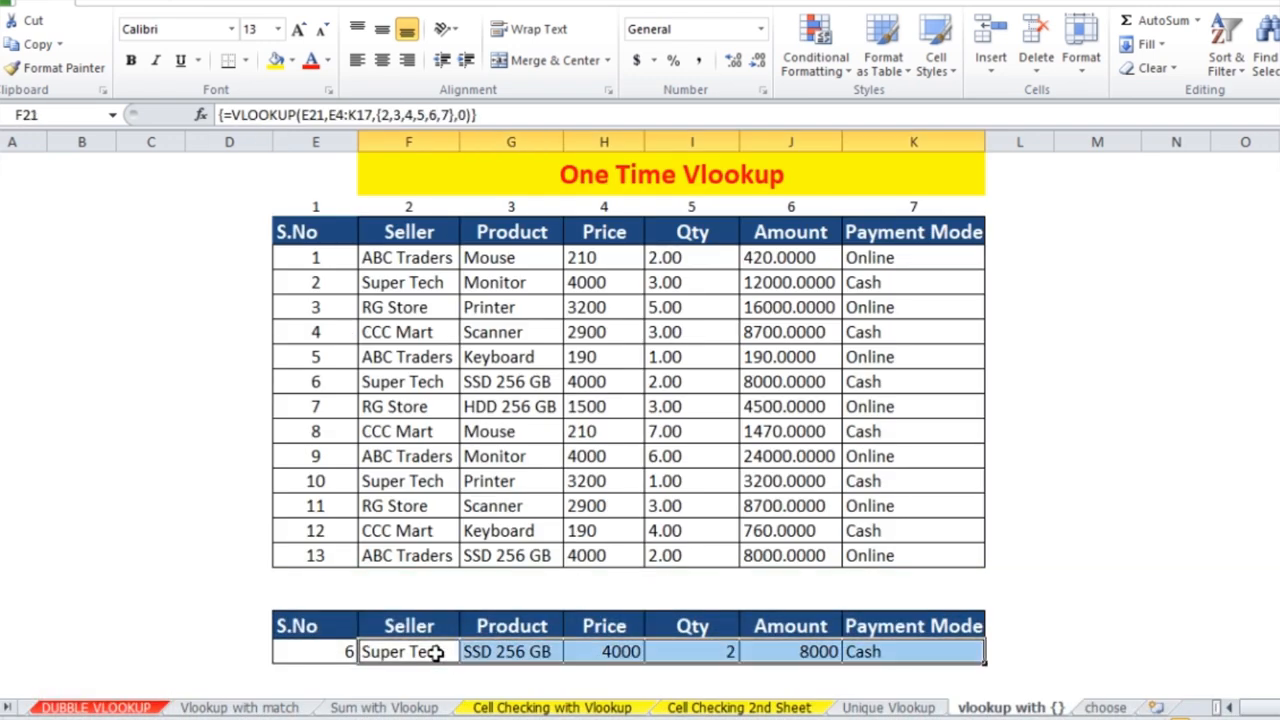
key(Delete)
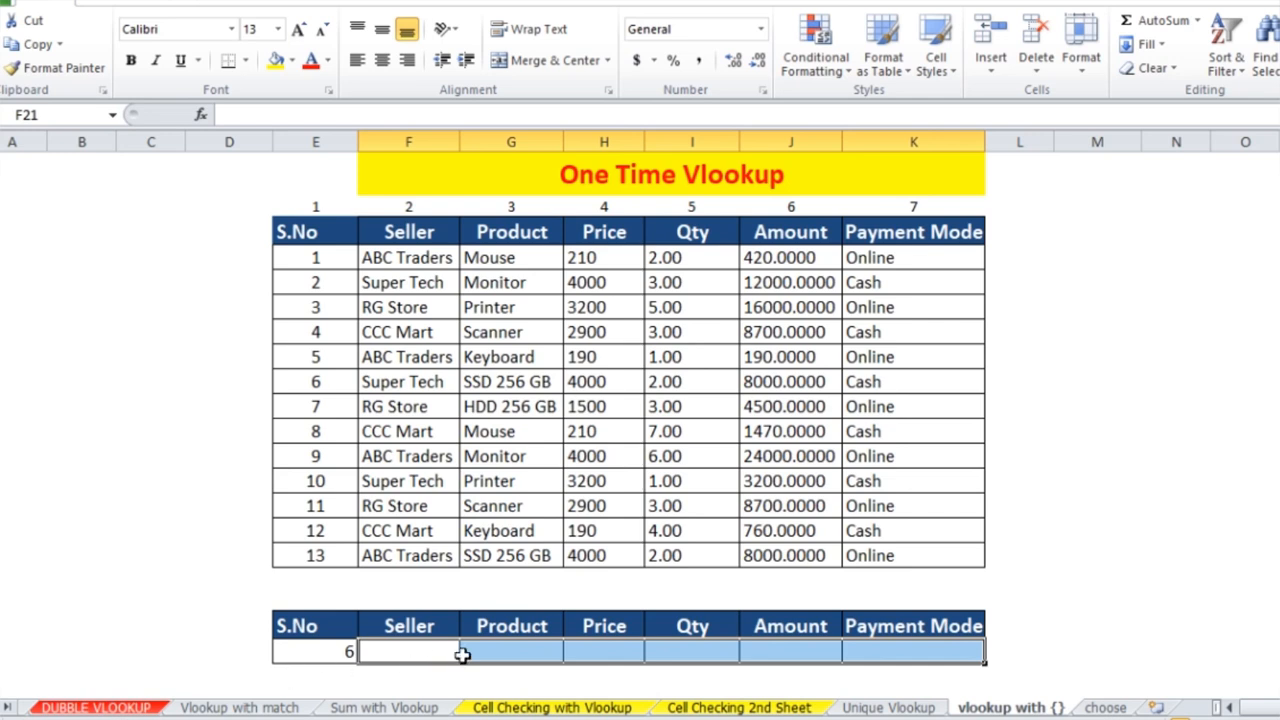
right_click(383, 652)
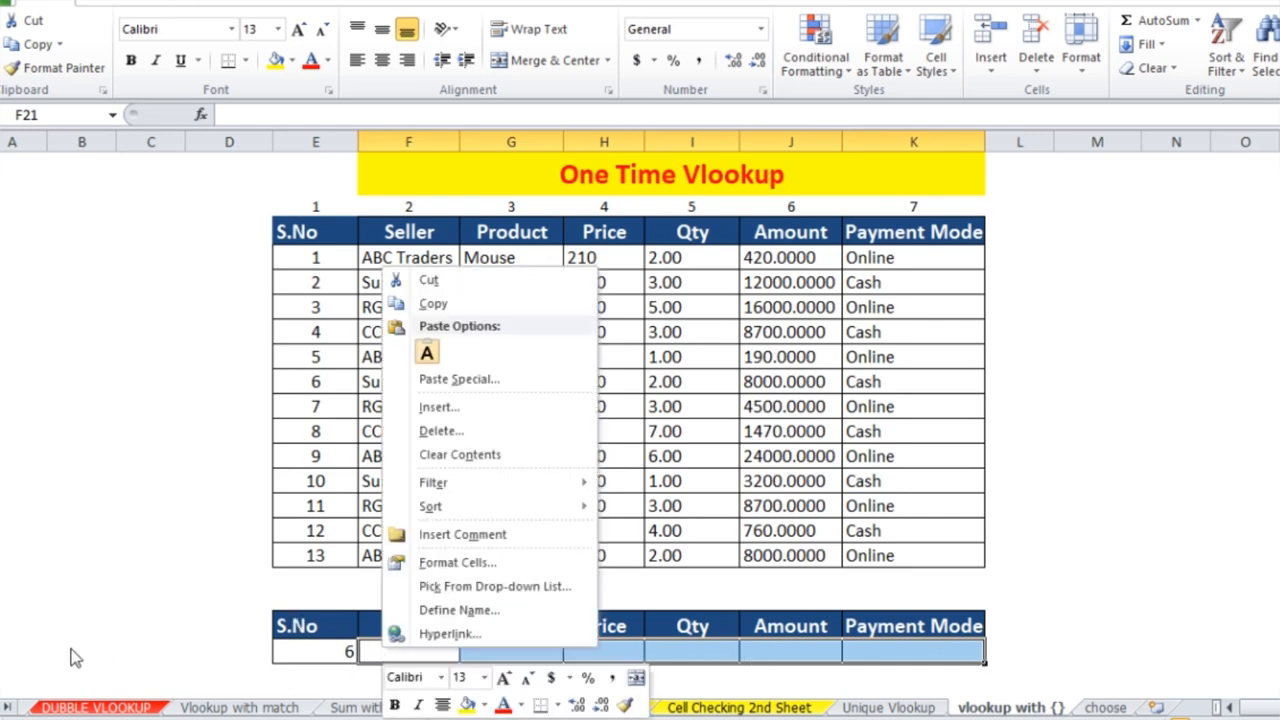
key(Escape)
Begin a VLOOKUP across F21:K21 with E21 as the lookup value and E4:K17 as the table range.
text(=v)
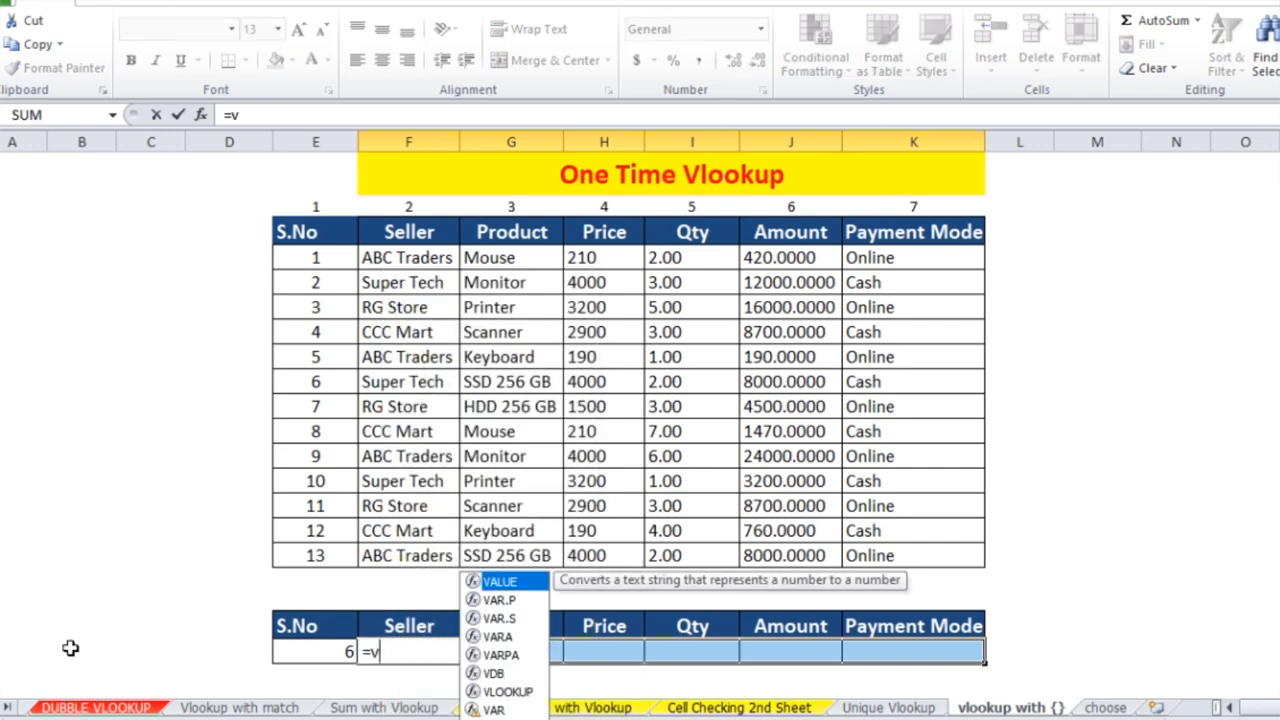
text(l)
key(Tab)
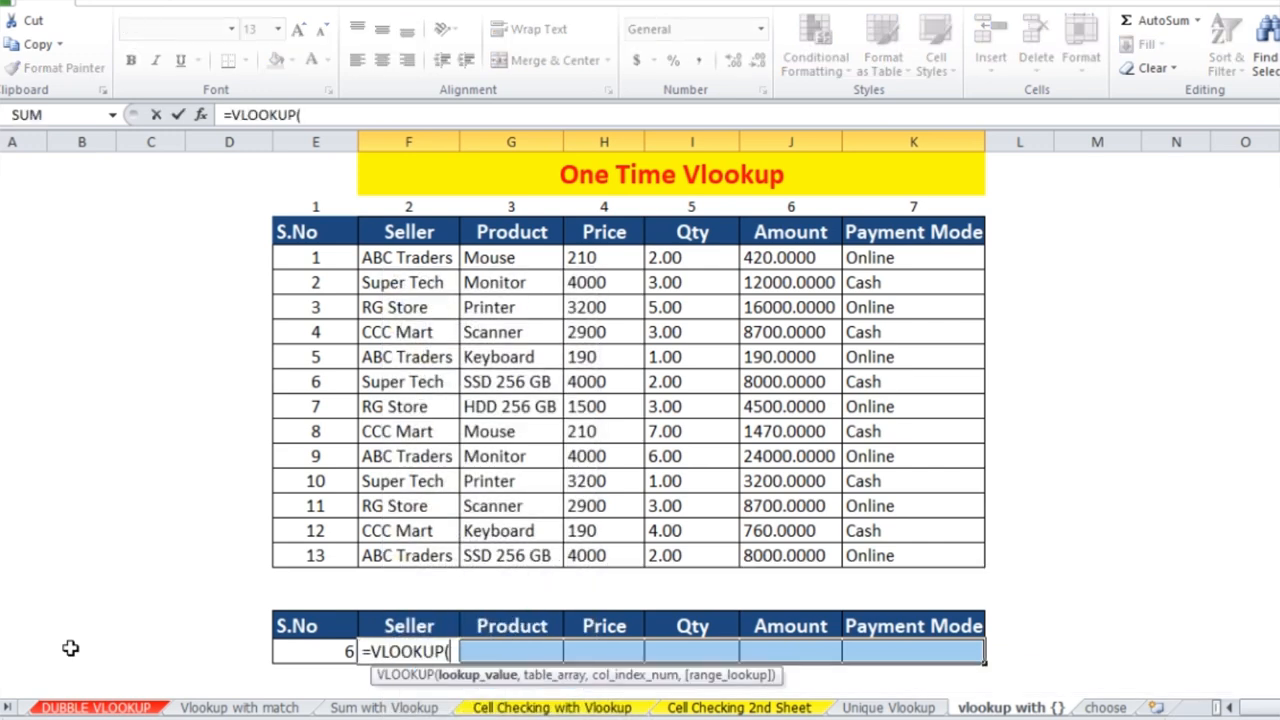
click(293, 651)
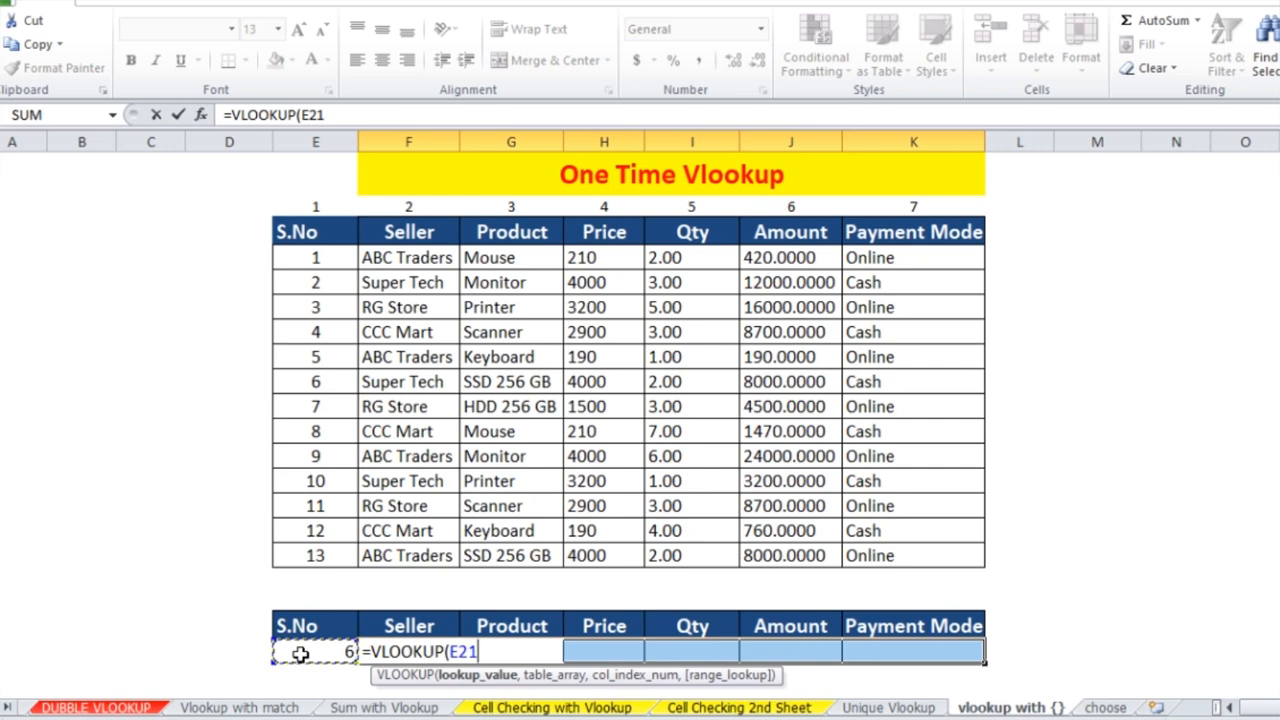
text(,)
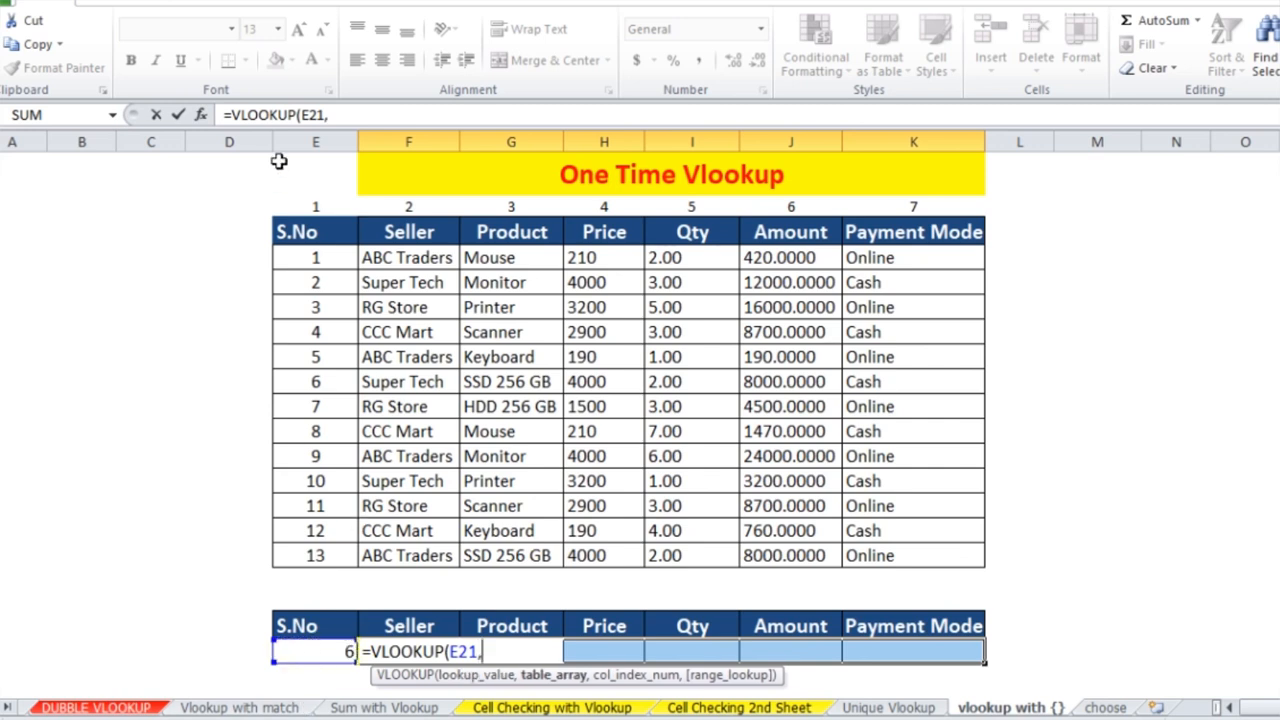
drag(296, 240, 890, 552)
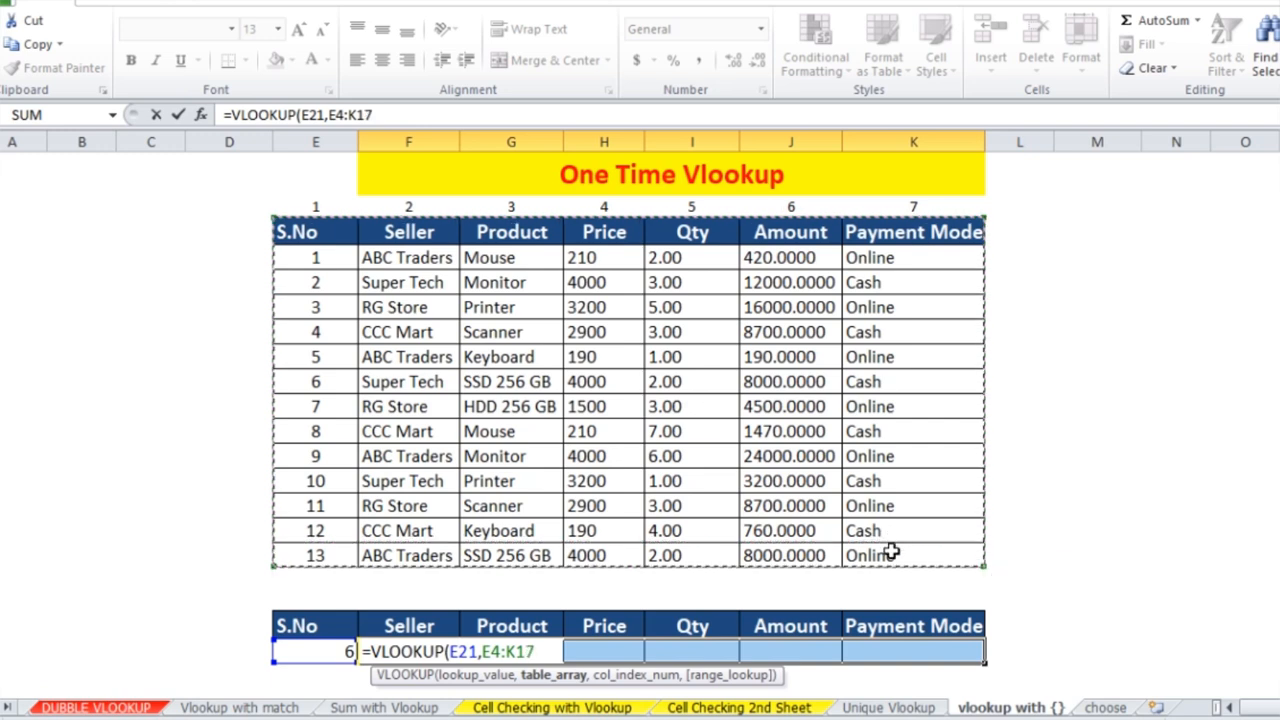
text(,)
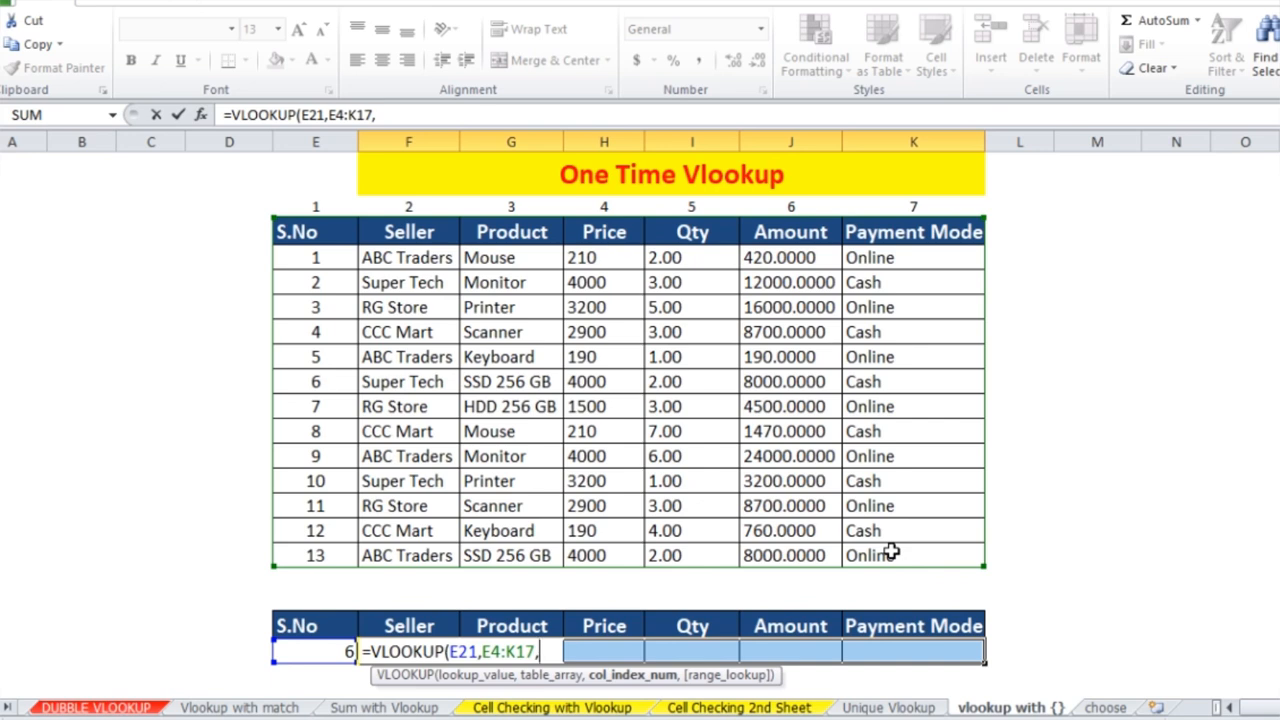
Finish the VLOOKUP with column indexes {2,3,4,5,6,7} and exact match 0, entering it as an array formula across F21:K21.
text({)
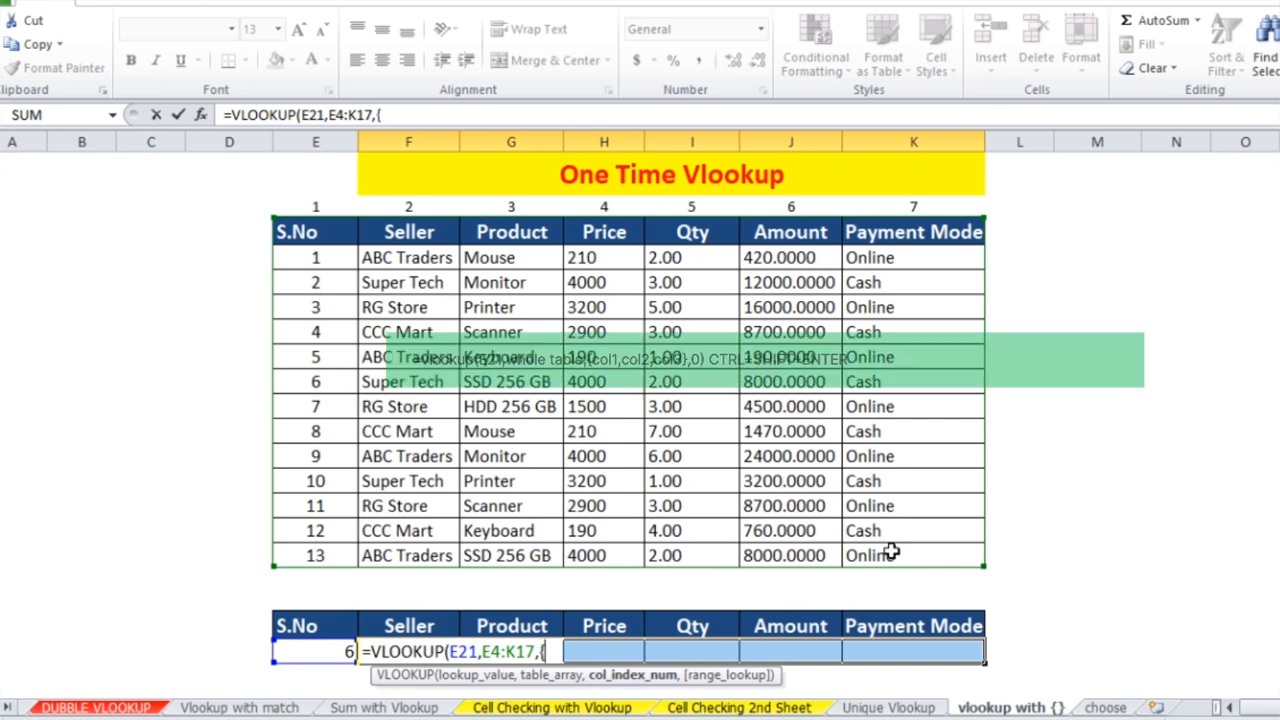
text(2,3)
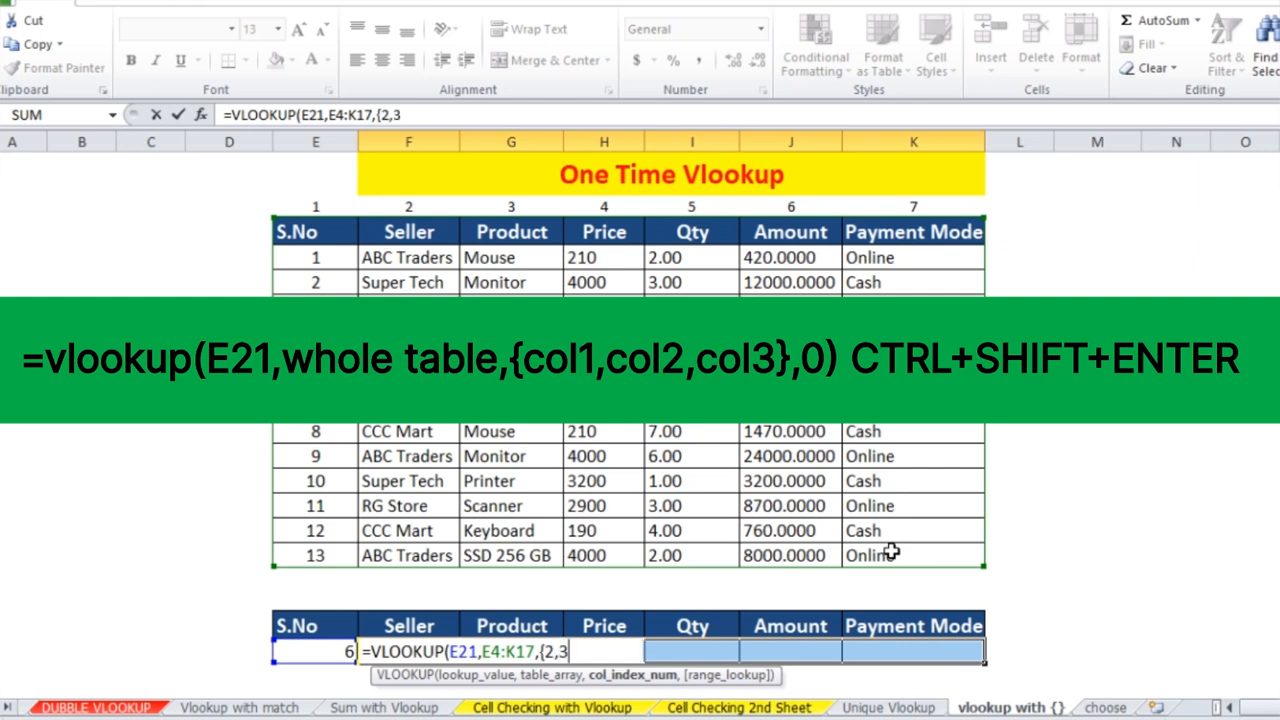
text(,4,5,6,7,)
key(BackSpace)
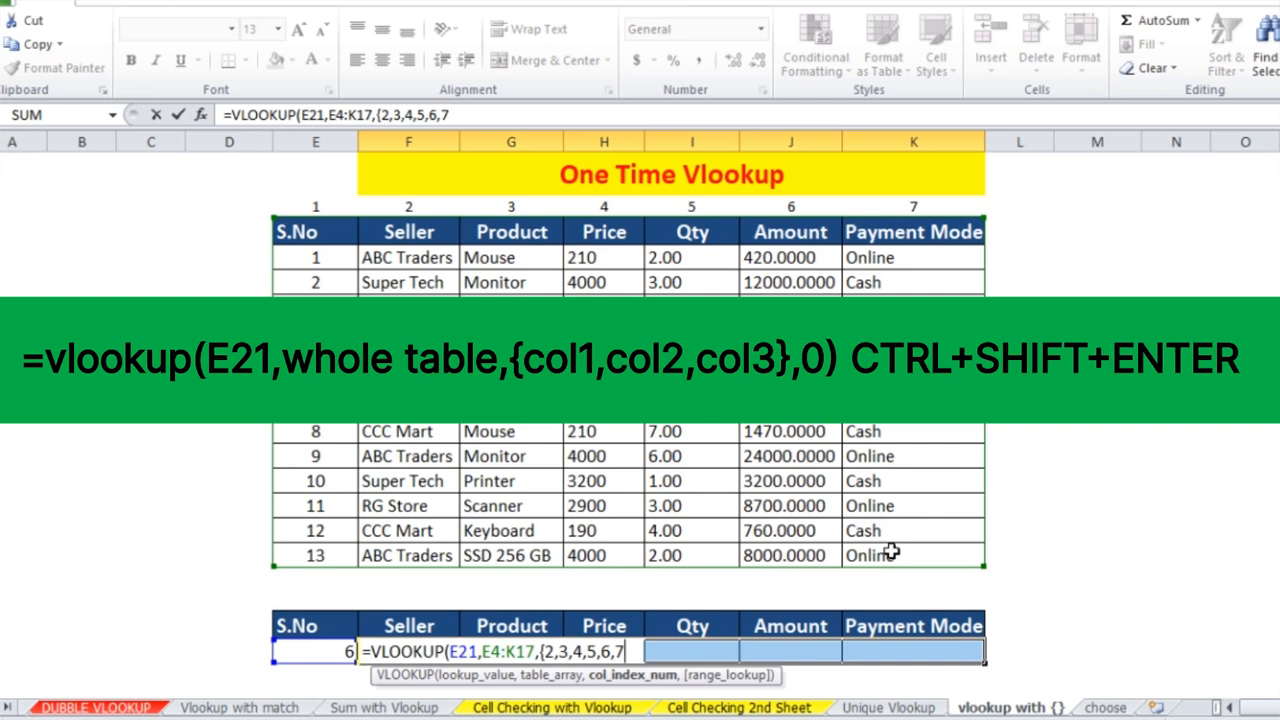
text(},p0)
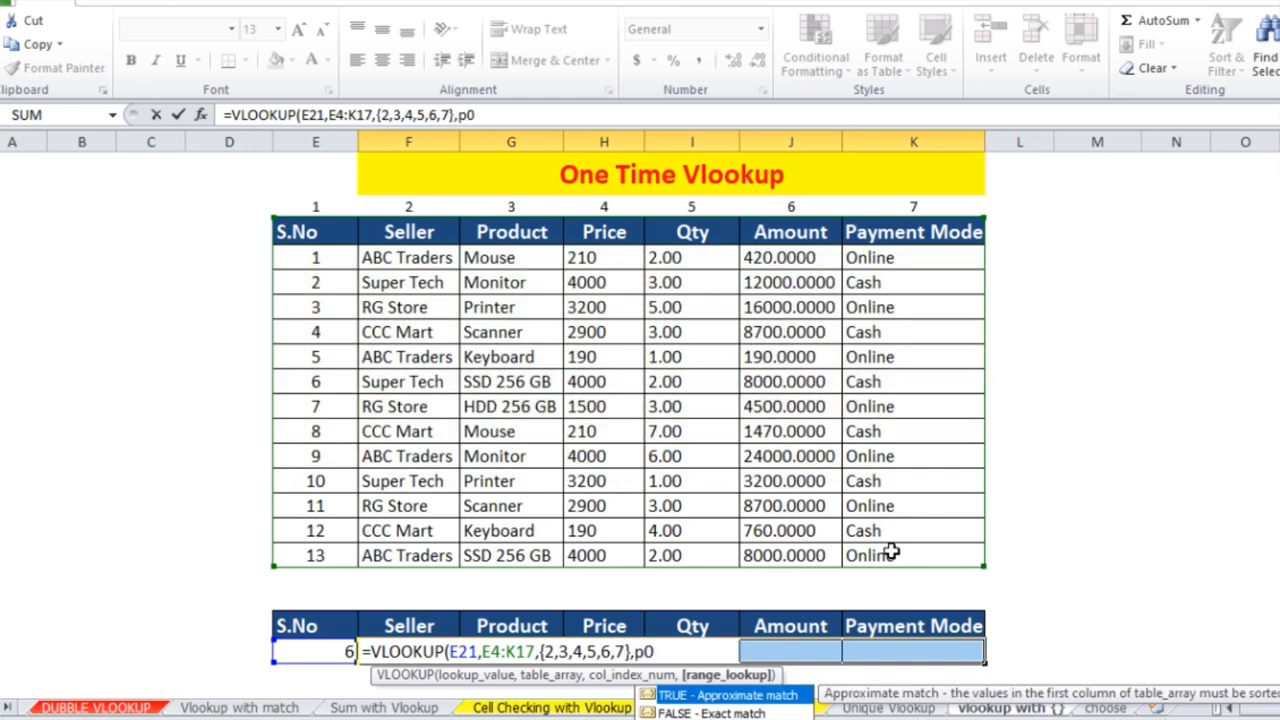
key(BackSpace)
key(BackSpace)
text(0))
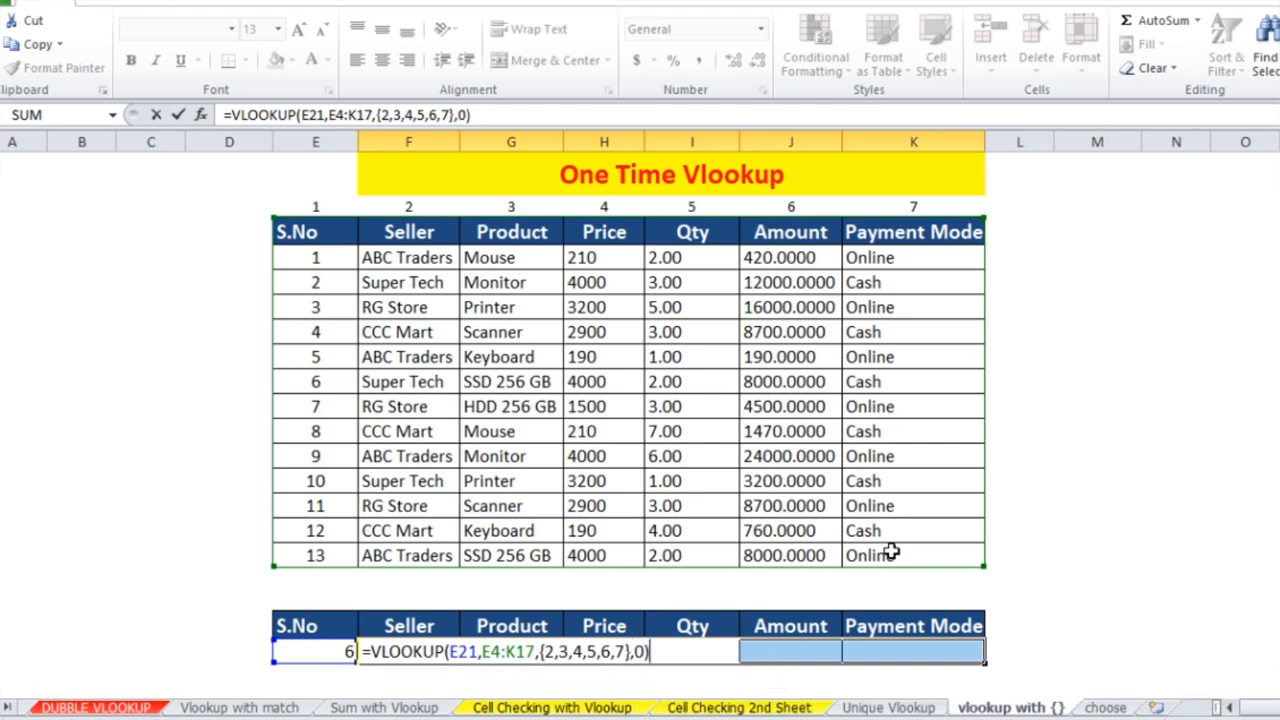
key(ctrl+shift+Return)
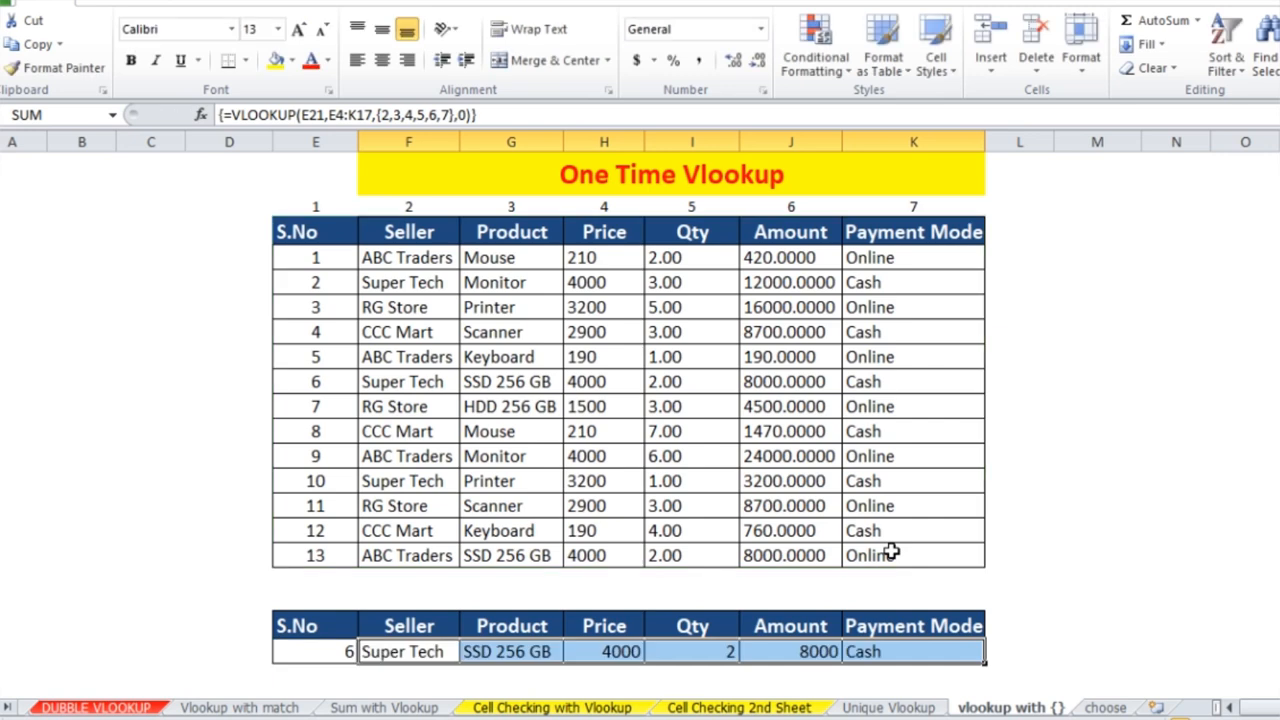
Examine the array VLOOKUP formula in the result cells from Seller to Payment Mode in row 21.
key(Right)
key(Right)
key(Right)
key(Right)
key(Right)
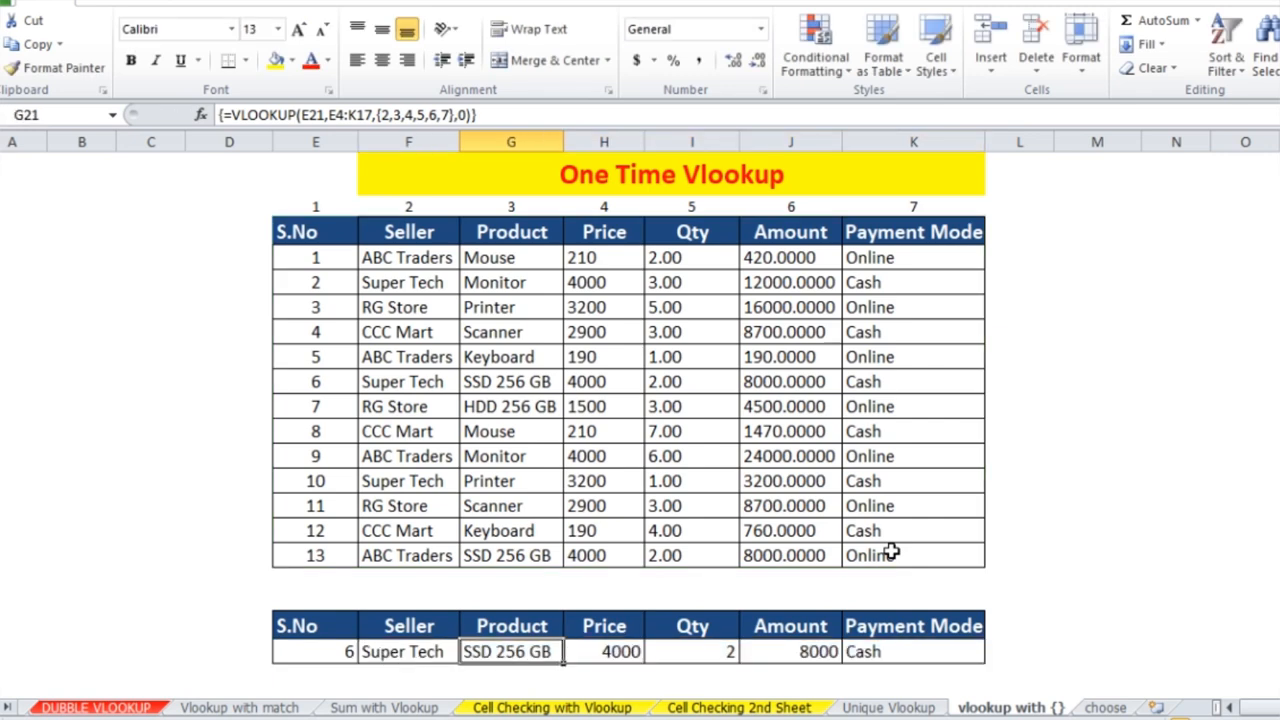
key(Left)
key(Left)
key(Left)
key(Left)
key(Left)
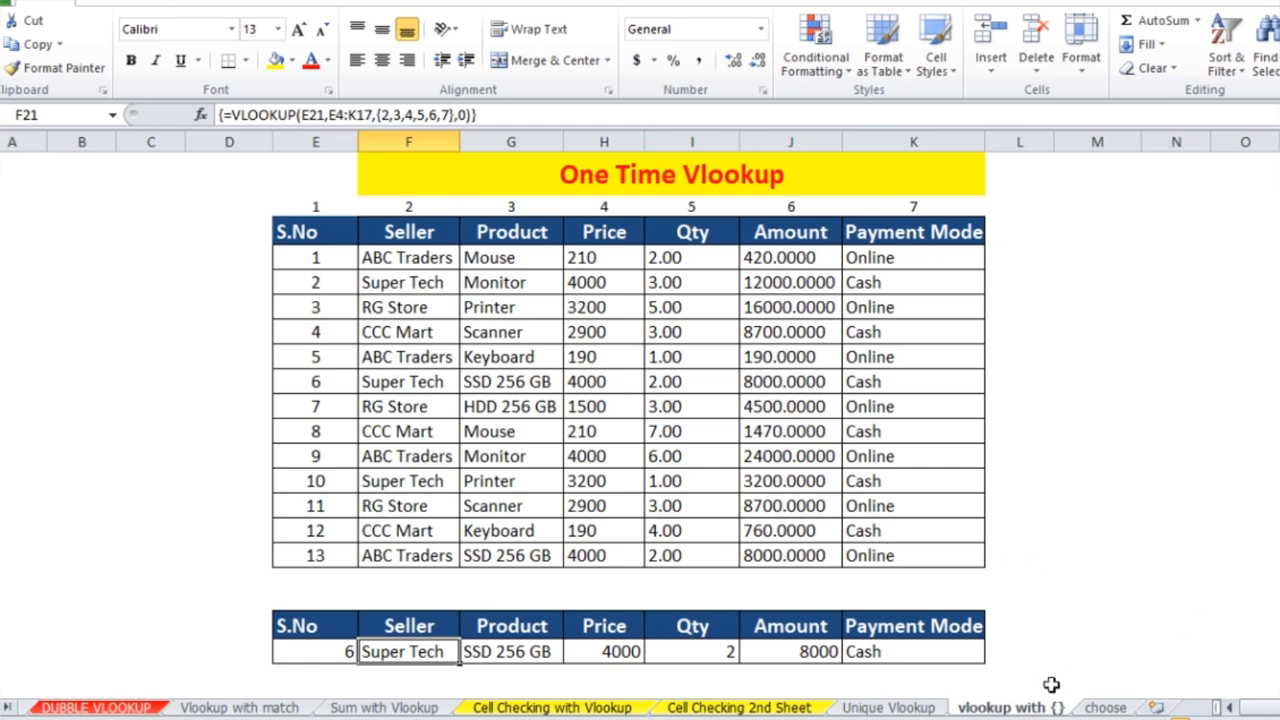
Begin a CHOOSE formula in M6 of the "choose" sheet with L6 as the index and absolute $J$6 as the first value.
click(1105, 707)
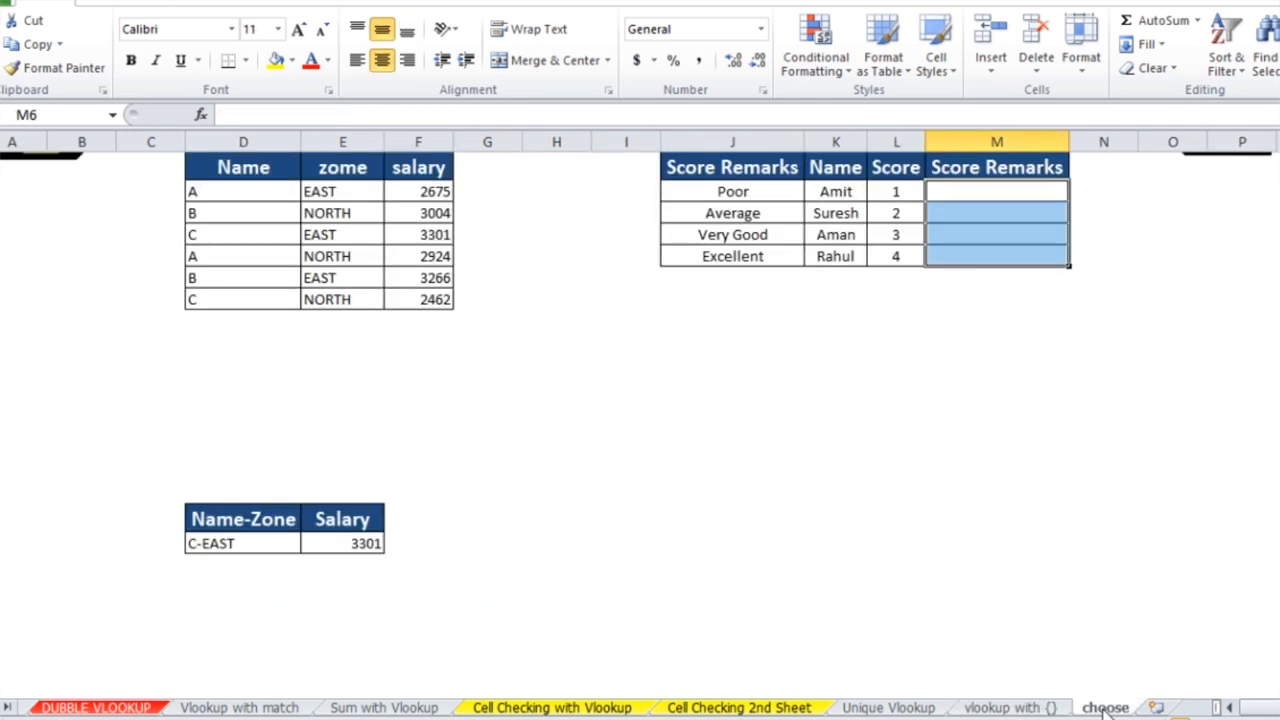
key(Down)
key(Up)
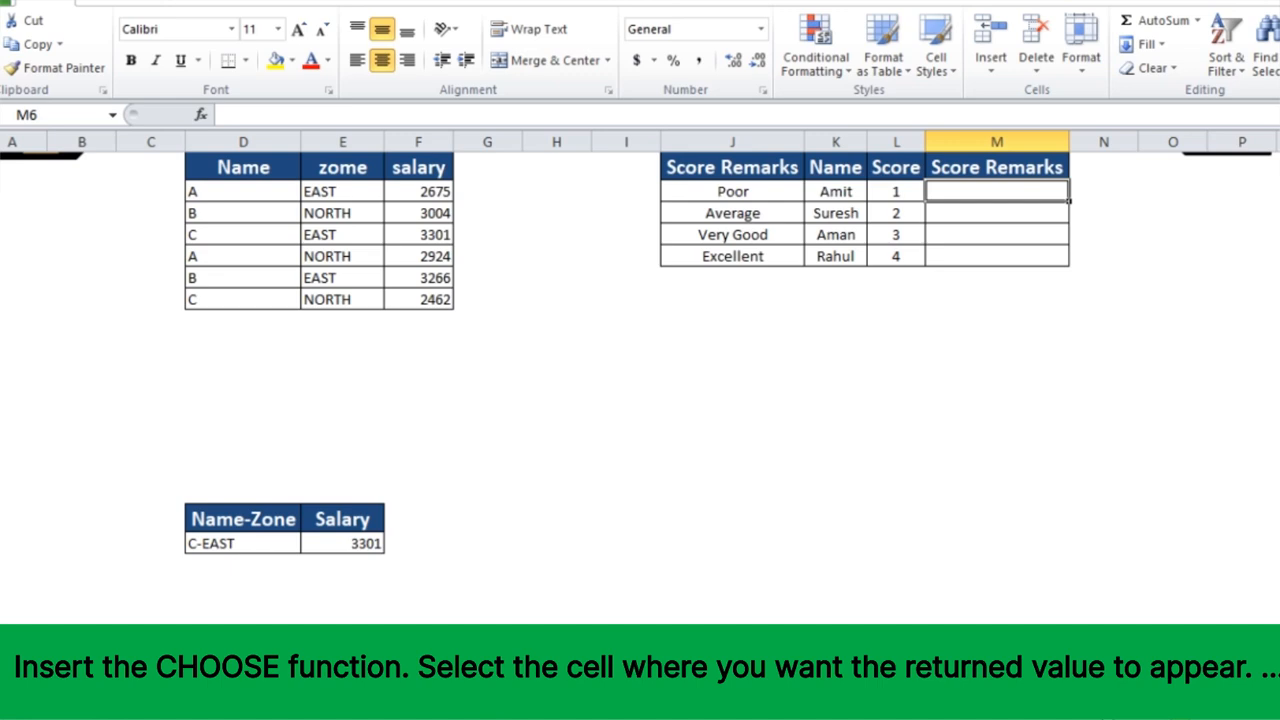
text(=choos)
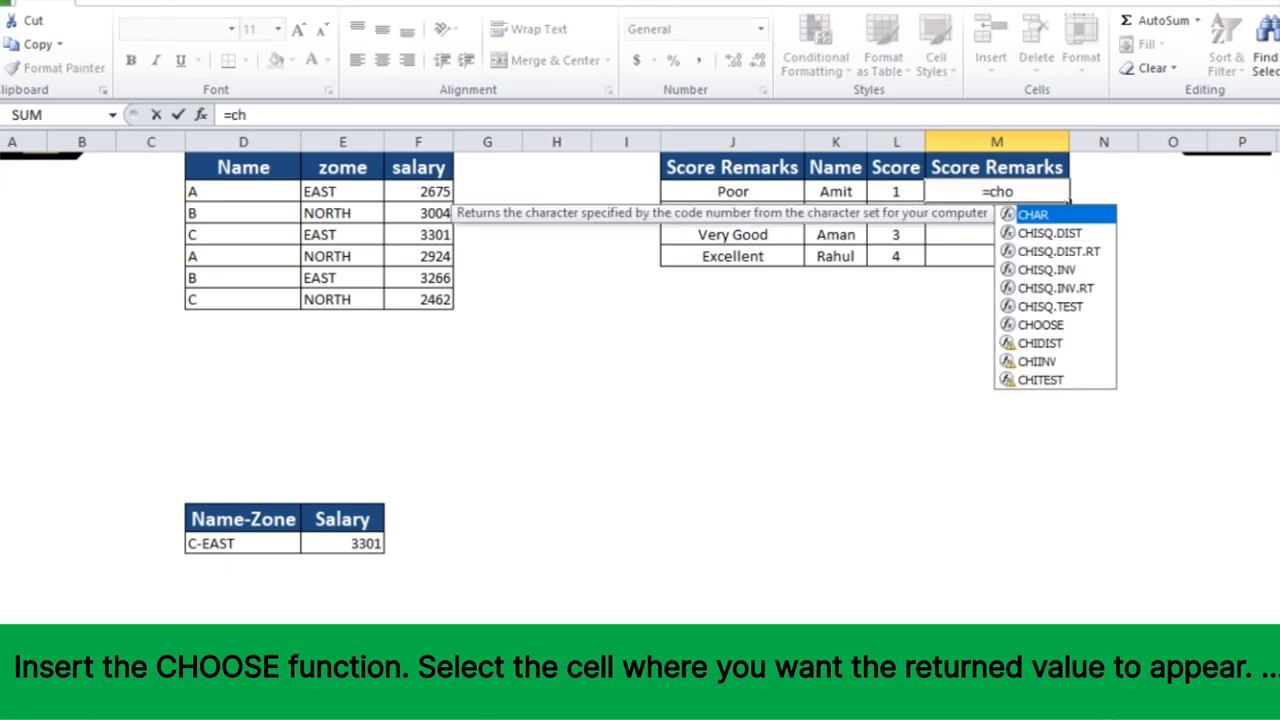
key(Tab)
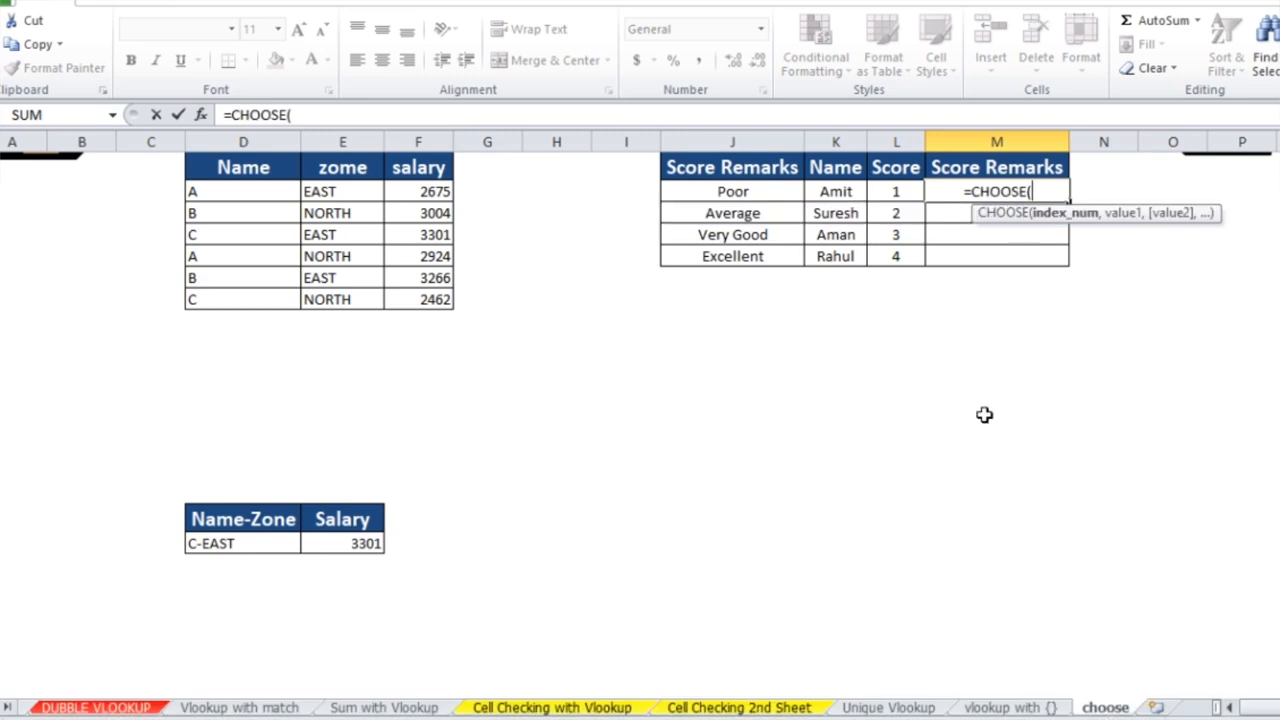
click(891, 193)
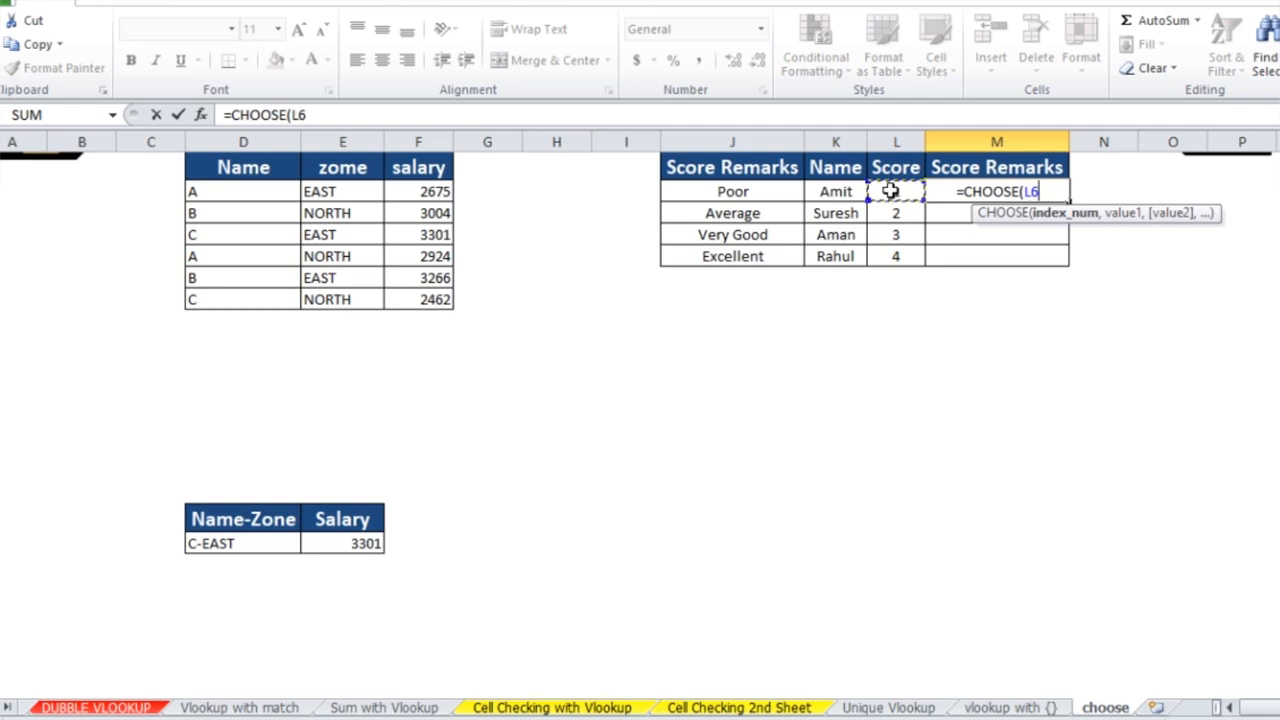
text(,)
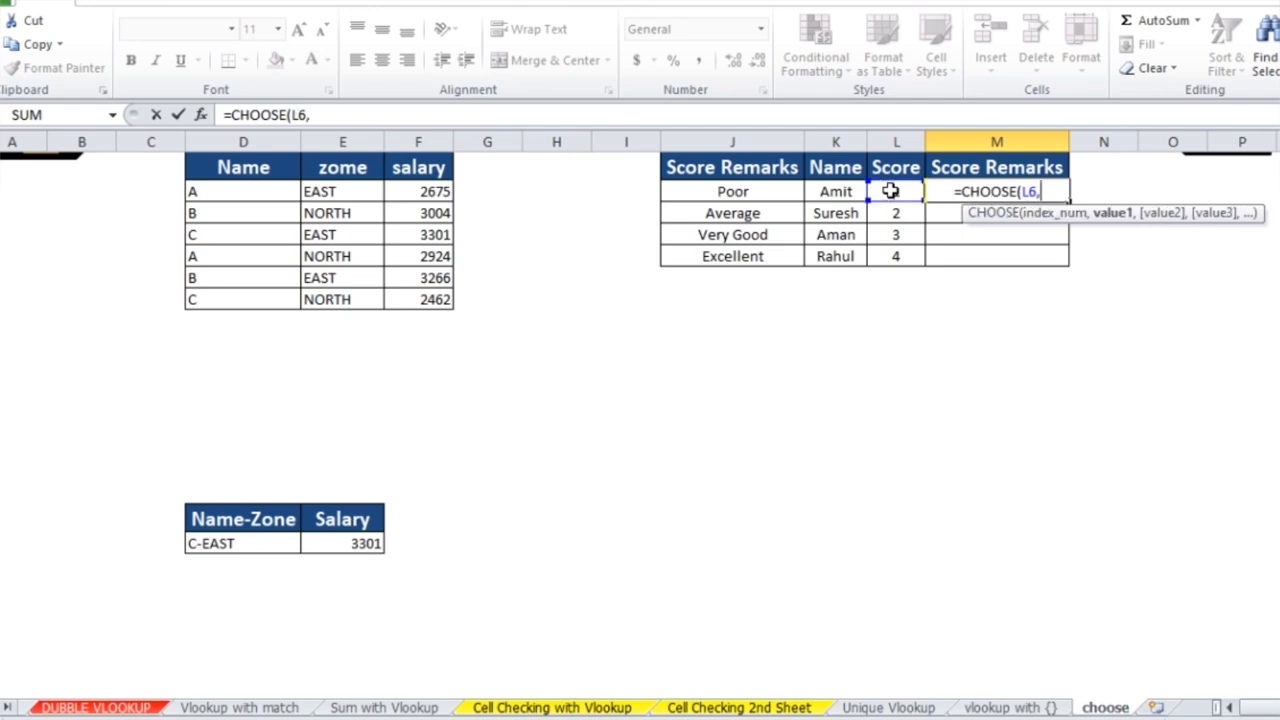
click(742, 192)
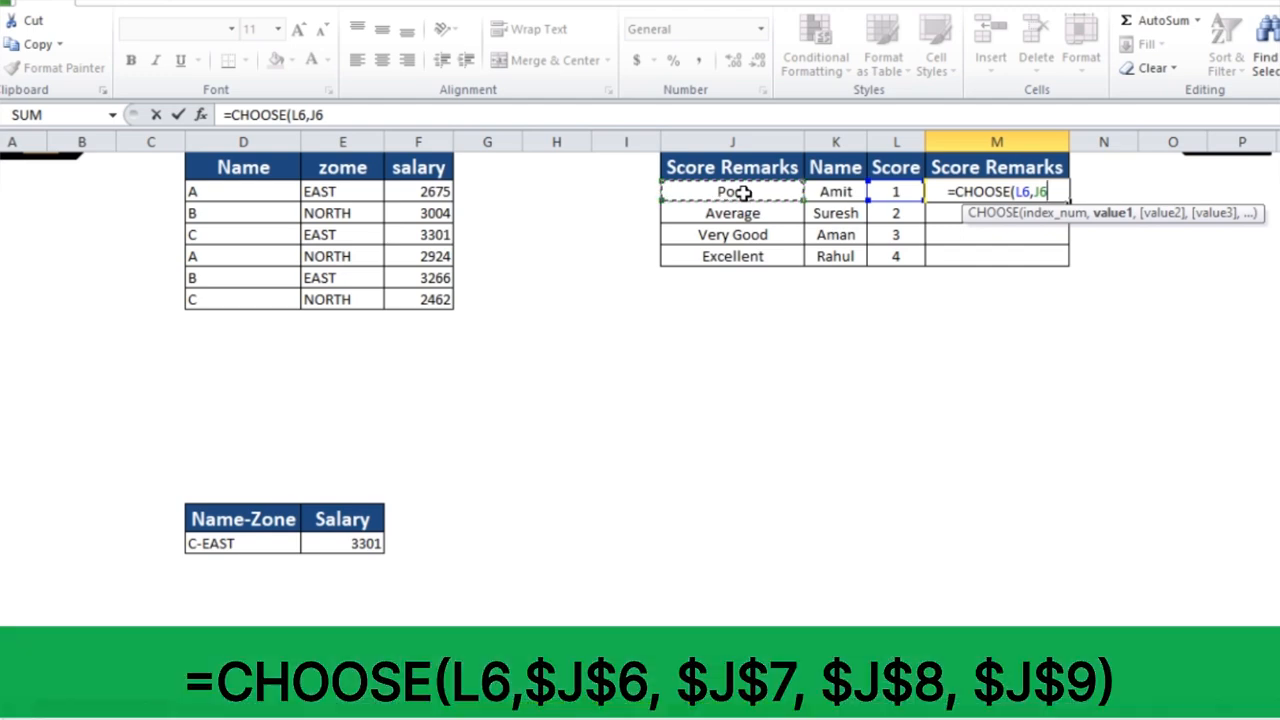
key(F4)
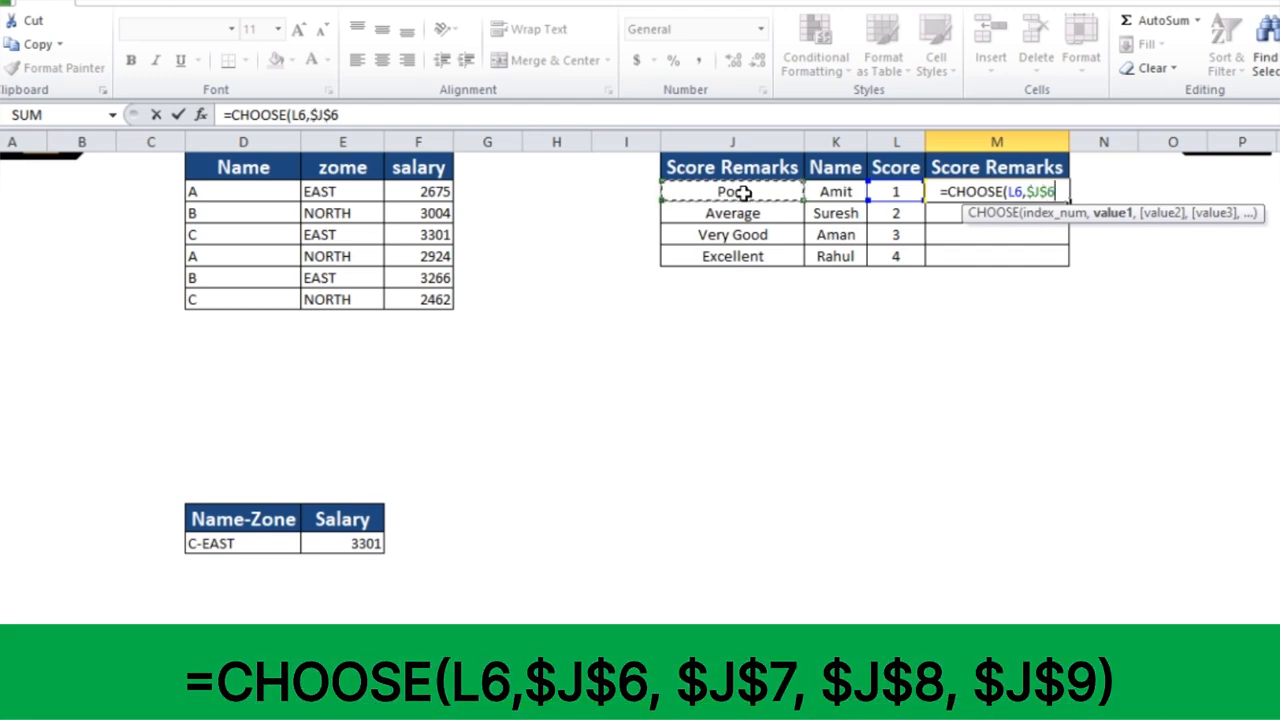
text(,)
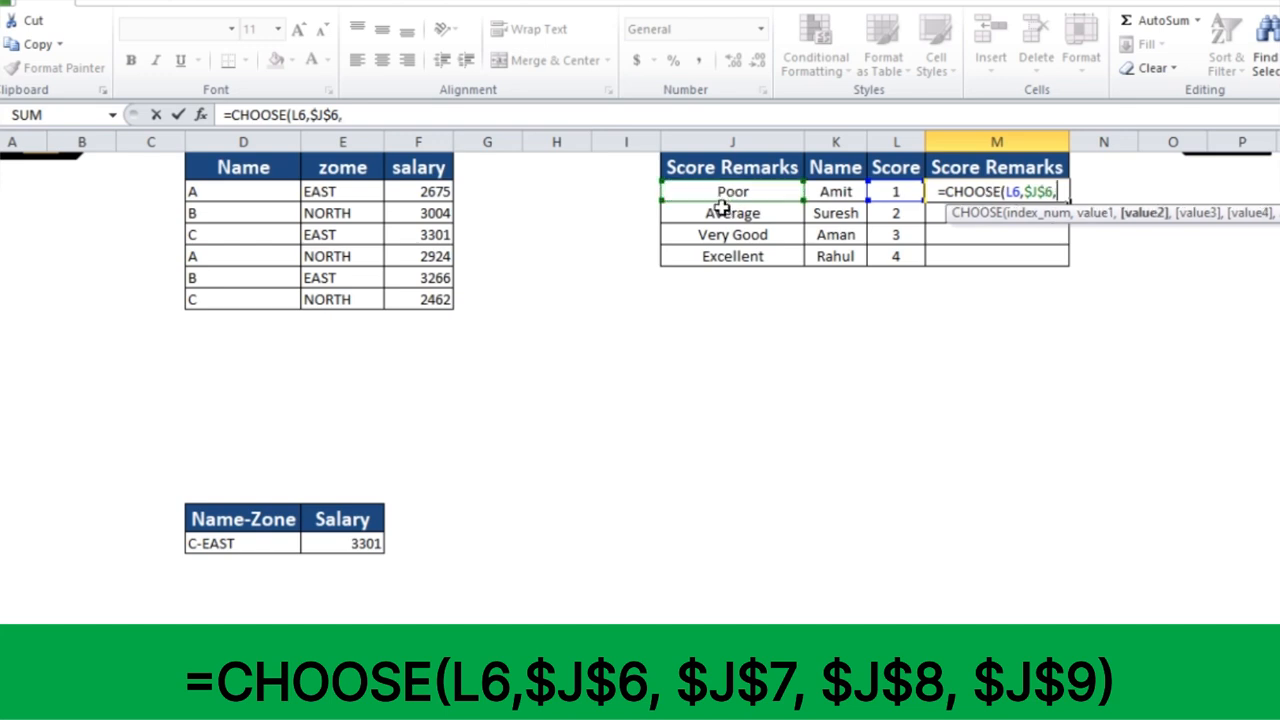
Add the absolute references $J$8 and $J$7 as the second and third values of the CHOOSE formula in M6.
click(720, 210)
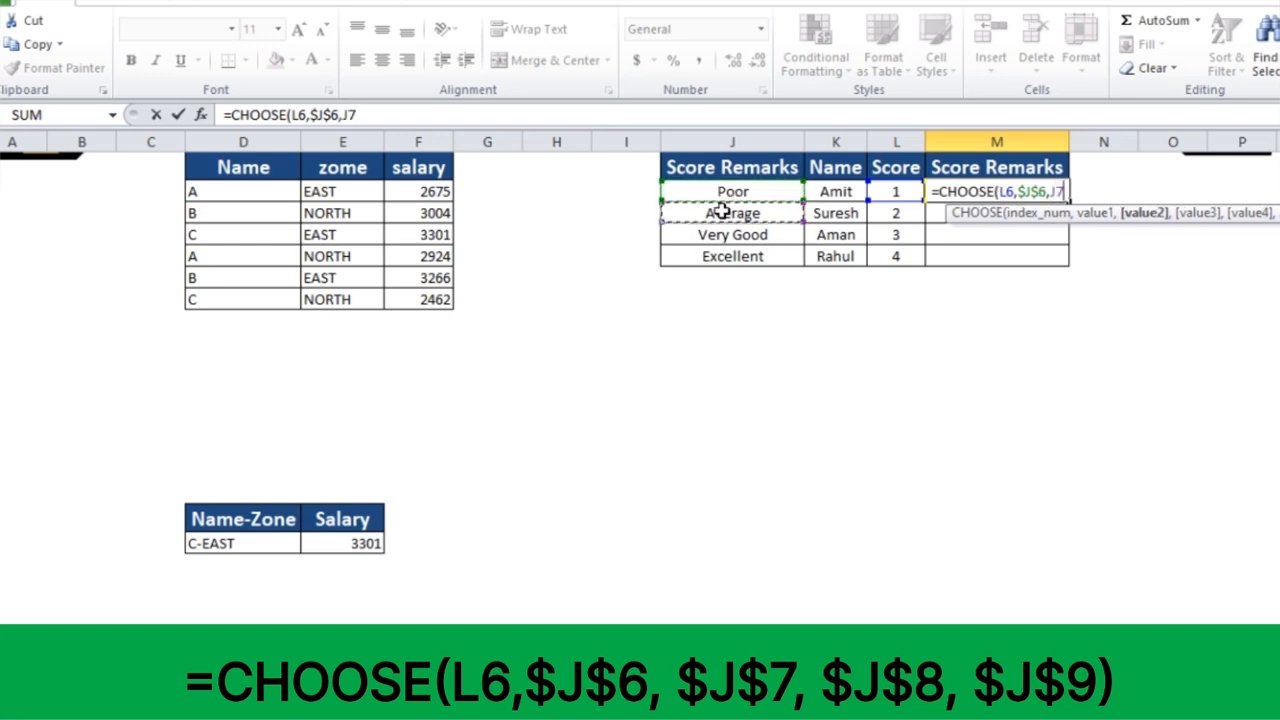
key(F4)
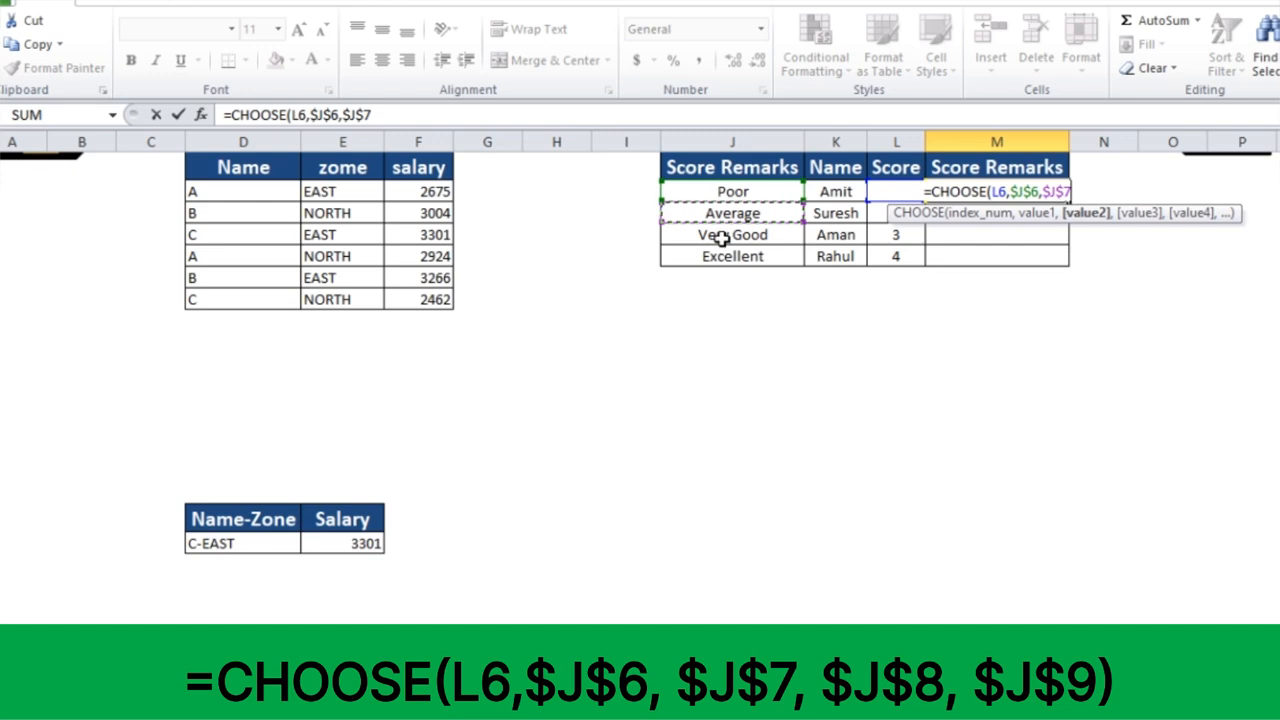
click(720, 238)
key(F4)
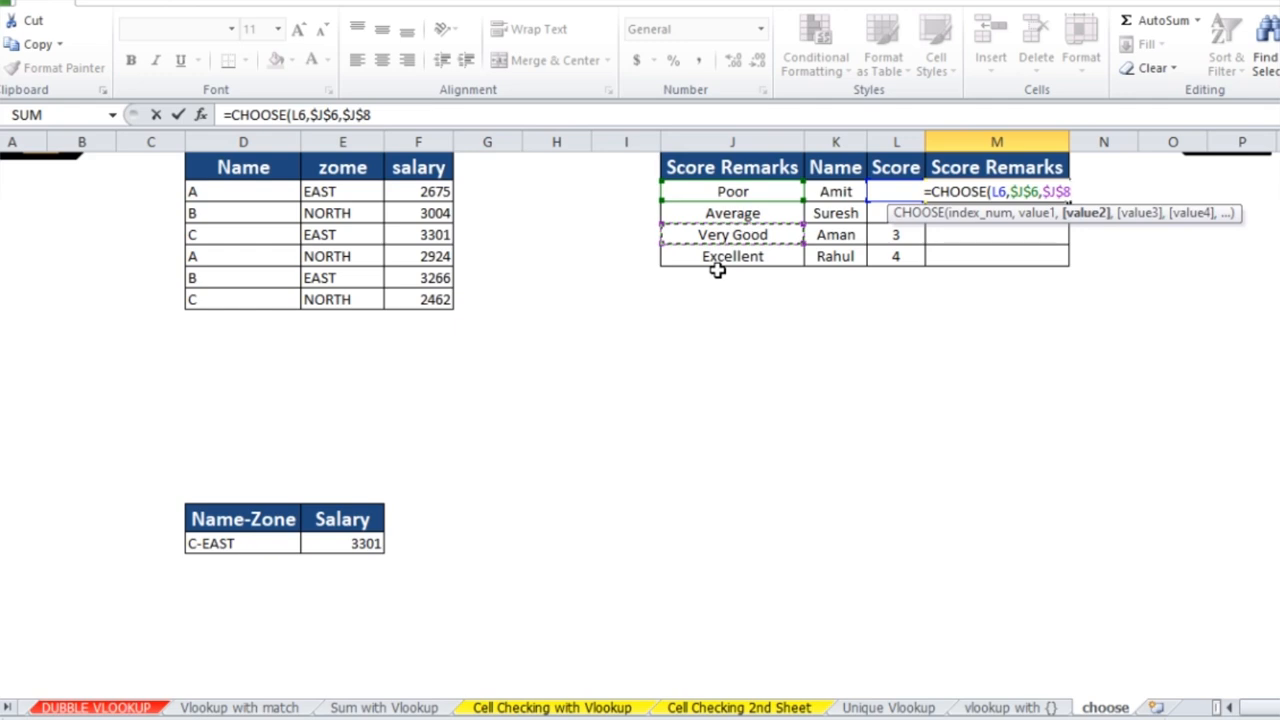
text(,)
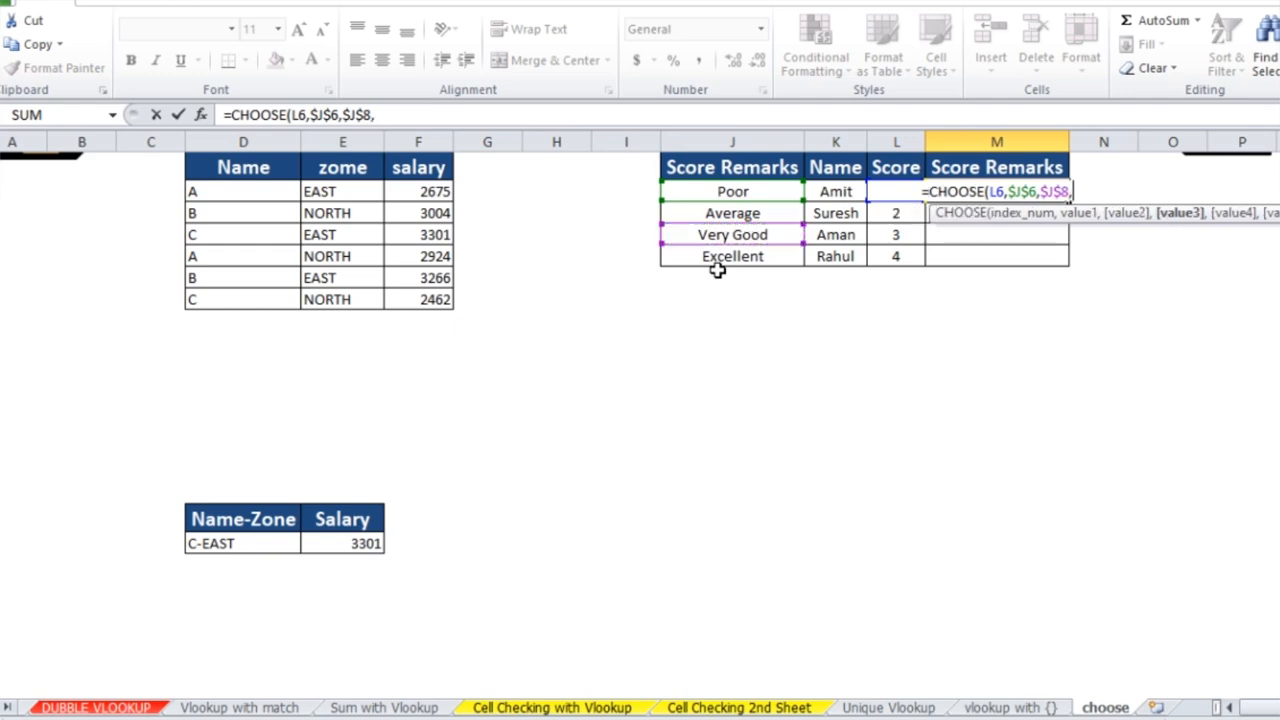
click(750, 211)
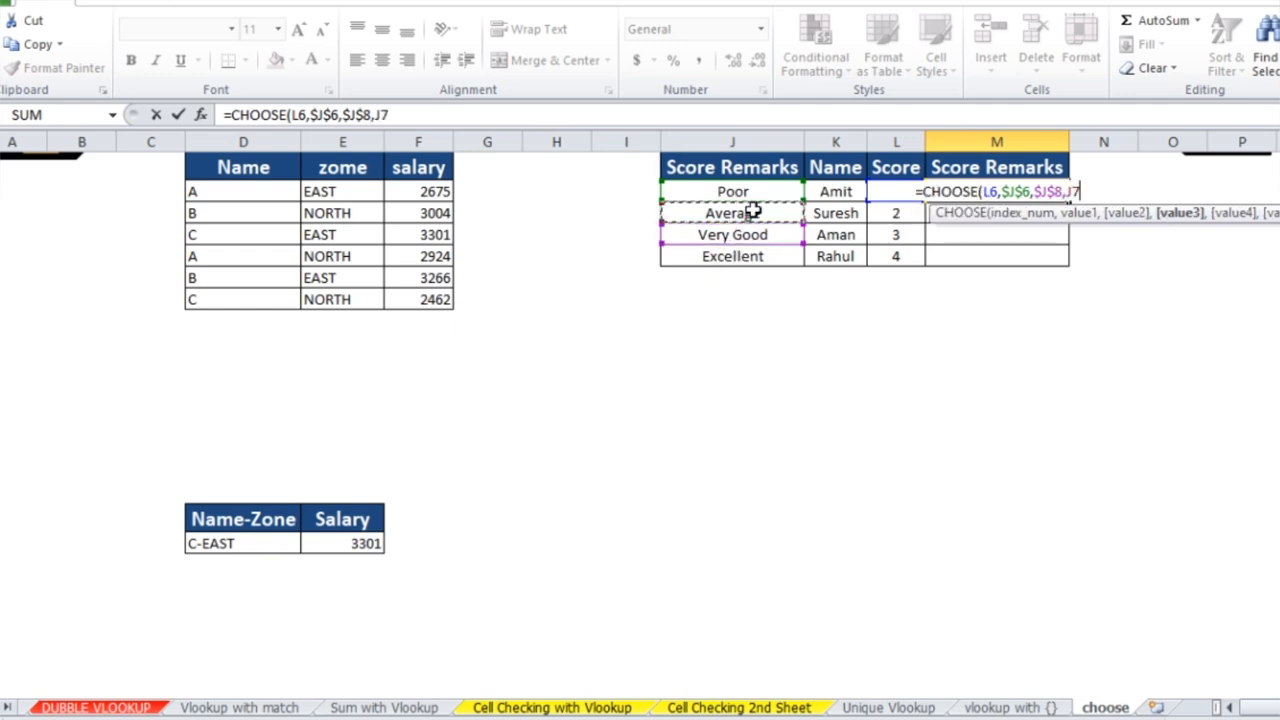
key(F4)
text(,)
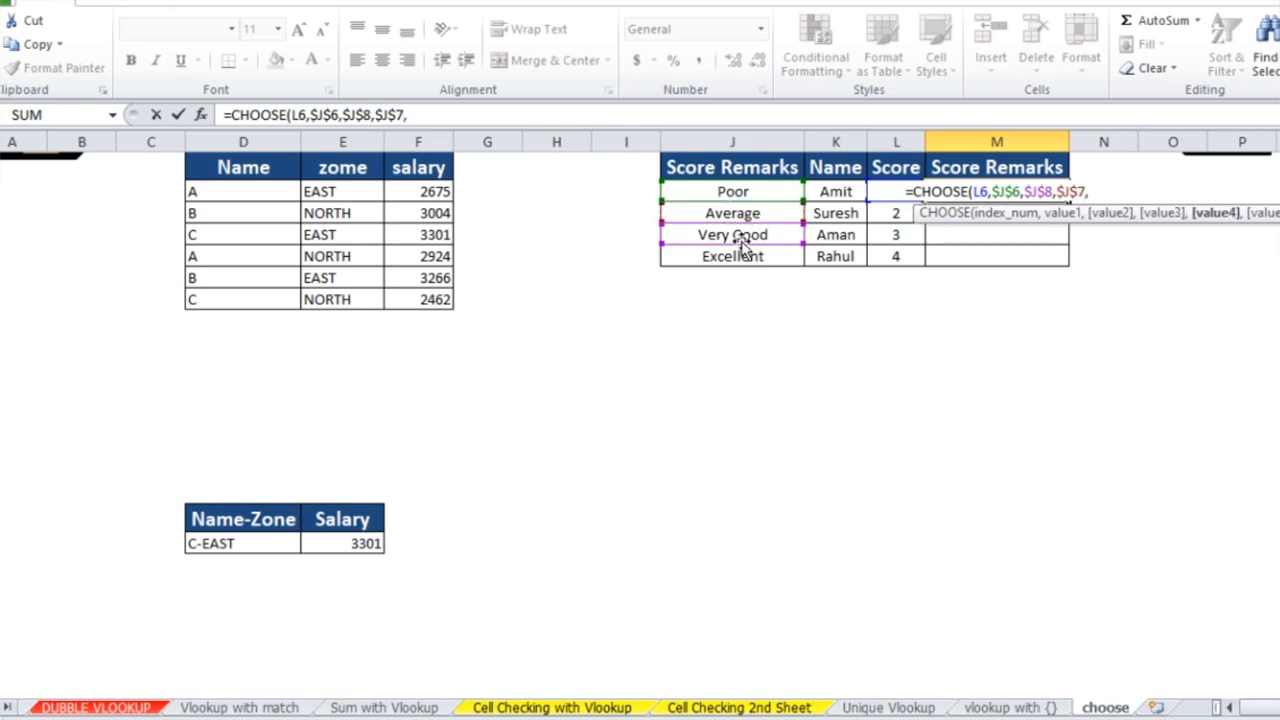
Finish the CHOOSE formula with $J$9 as the fourth value and fill it down through M9.
click(735, 257)
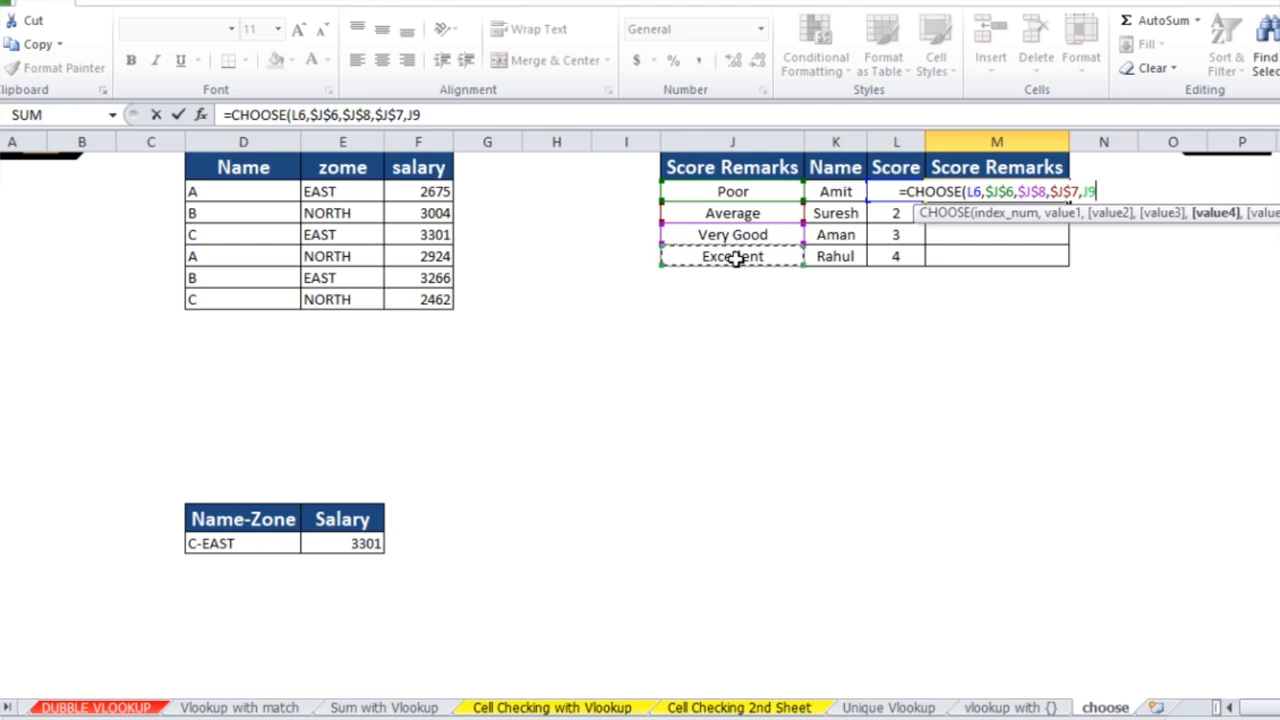
key(F4)
text())
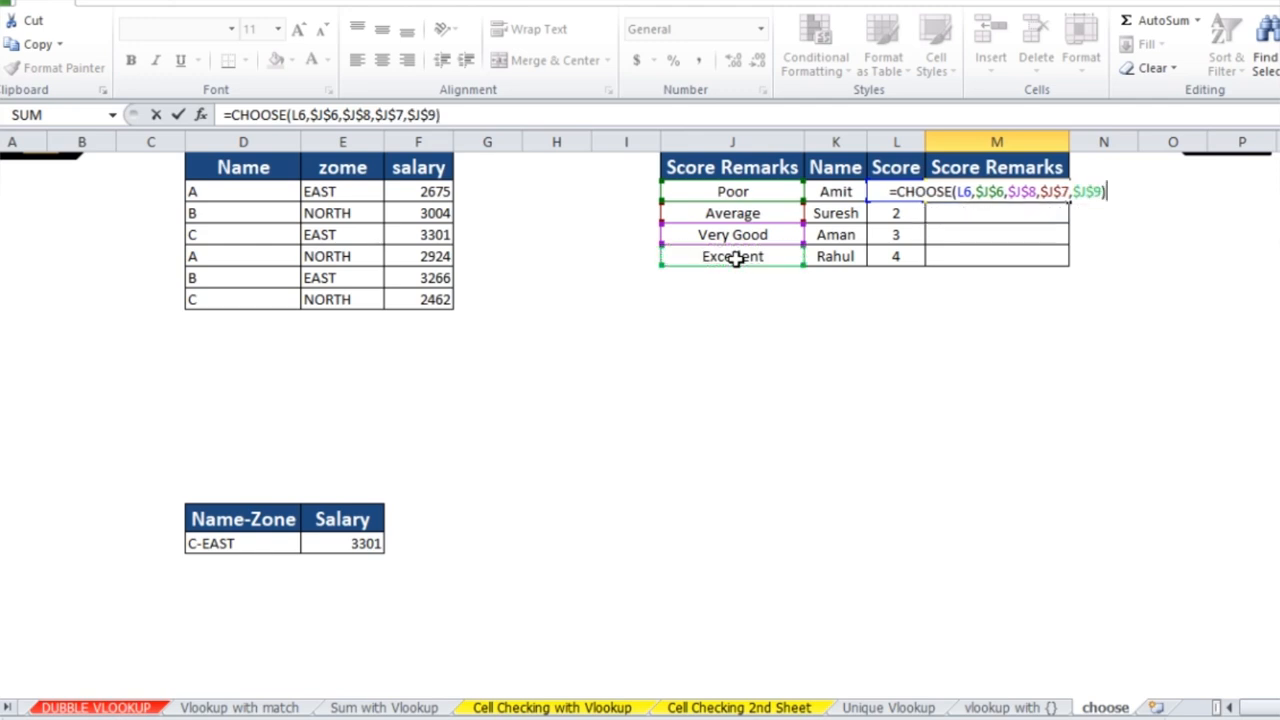
key(Return)
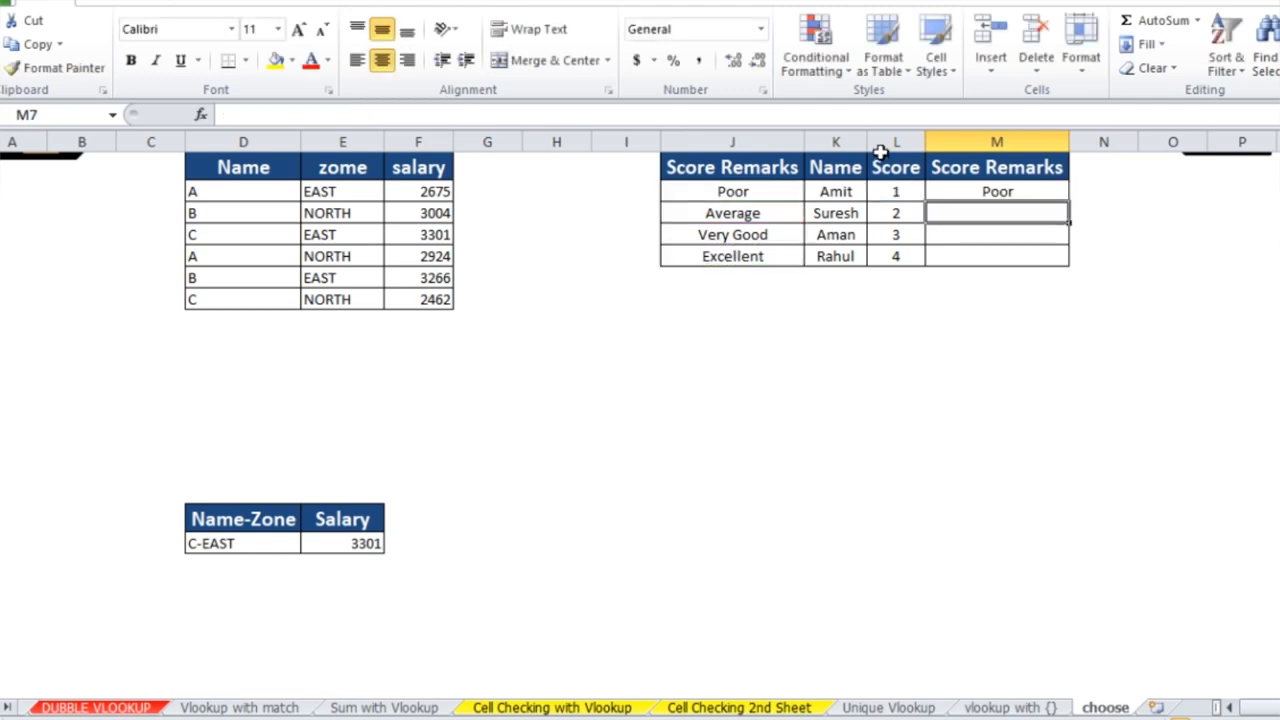
click(990, 190)
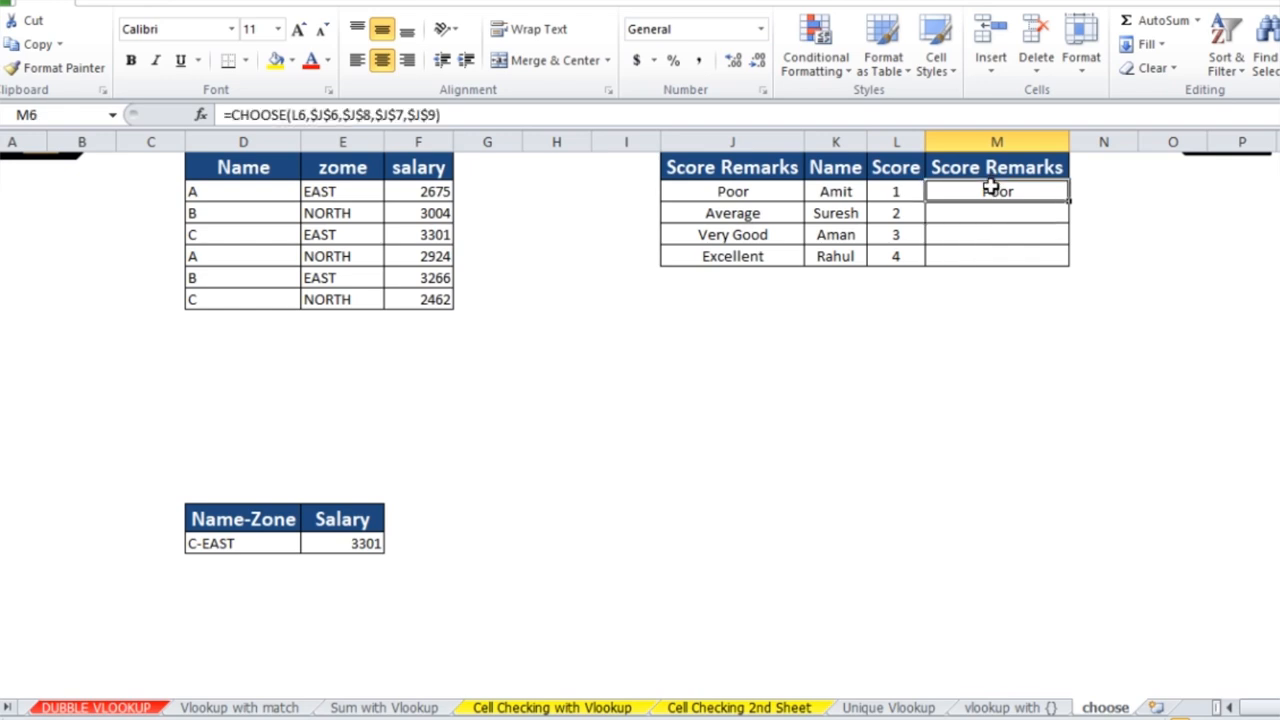
double_click(1069, 204)
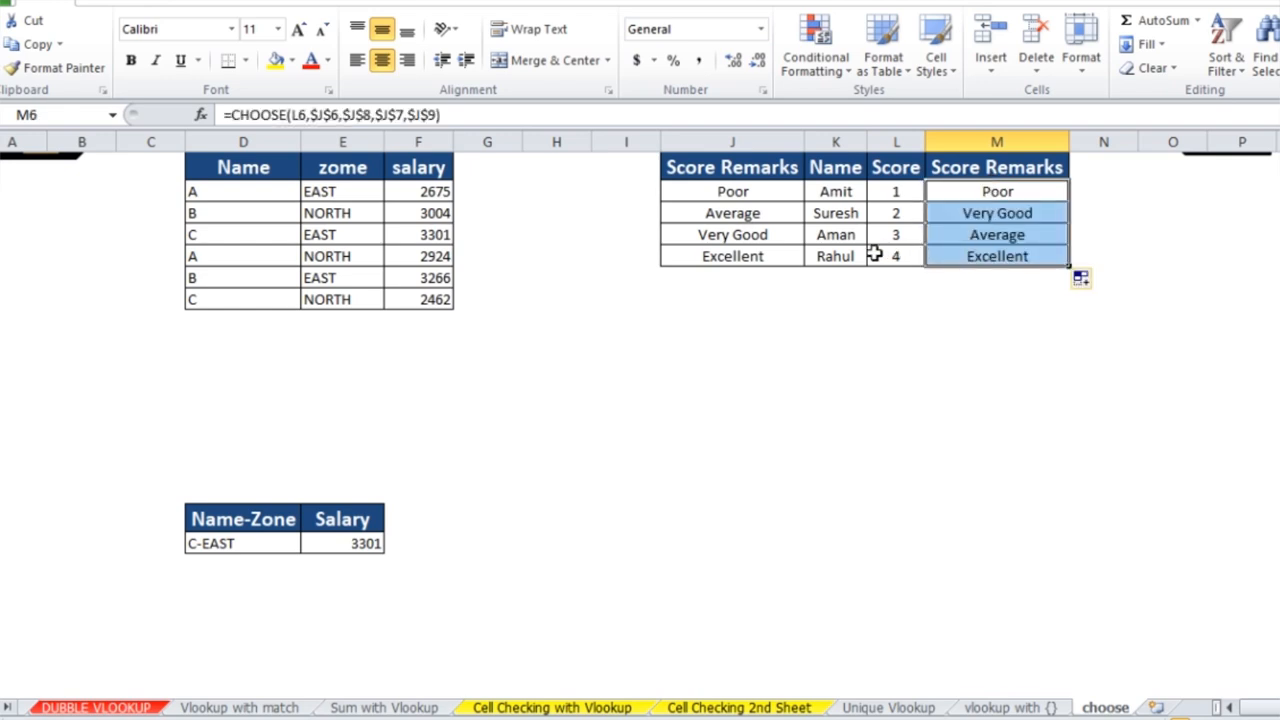
Set the score in L6 to 4 and the score in L9 to 1.
click(893, 191)
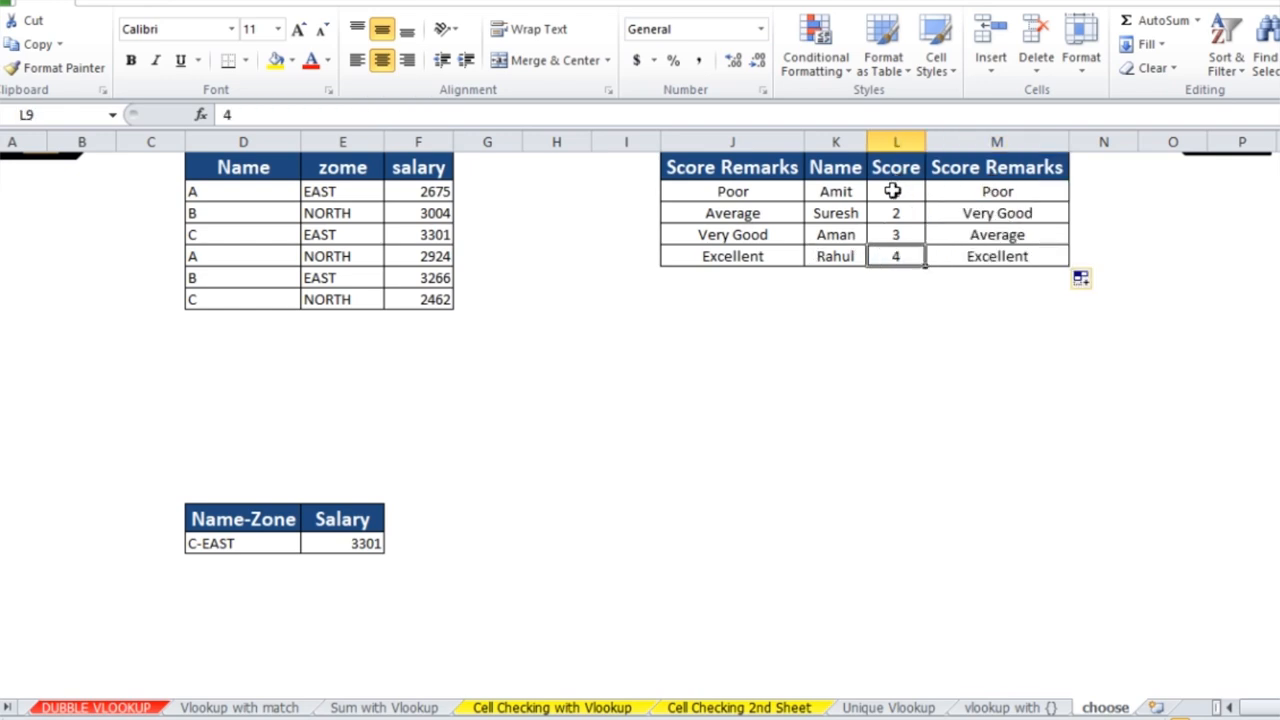
text(4)
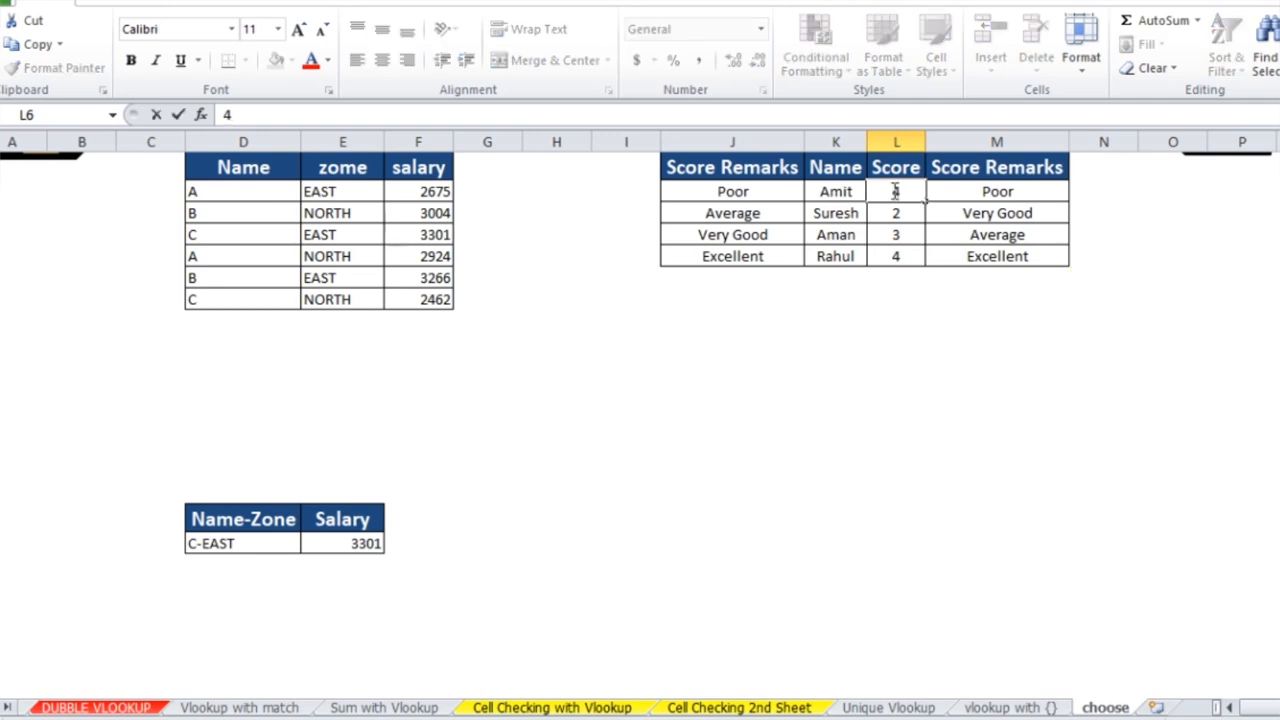
key(Return)
key(Down)
key(Down)
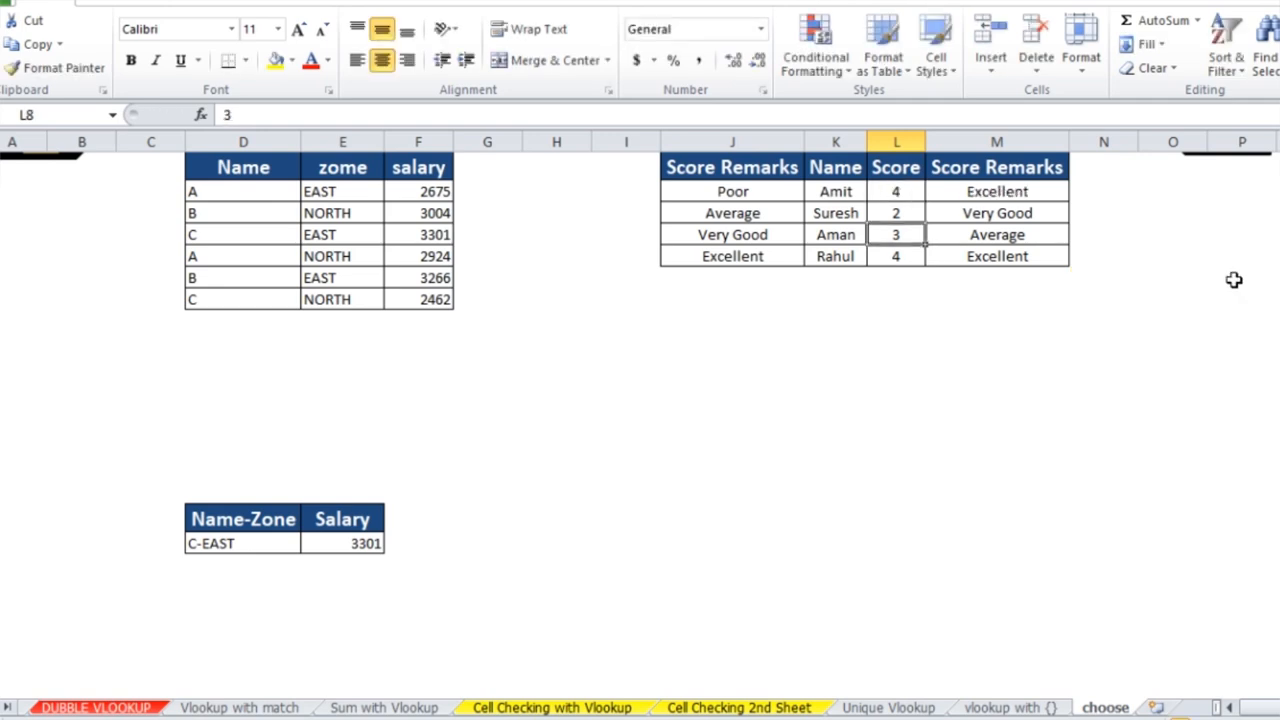
text(1)
key(Return)
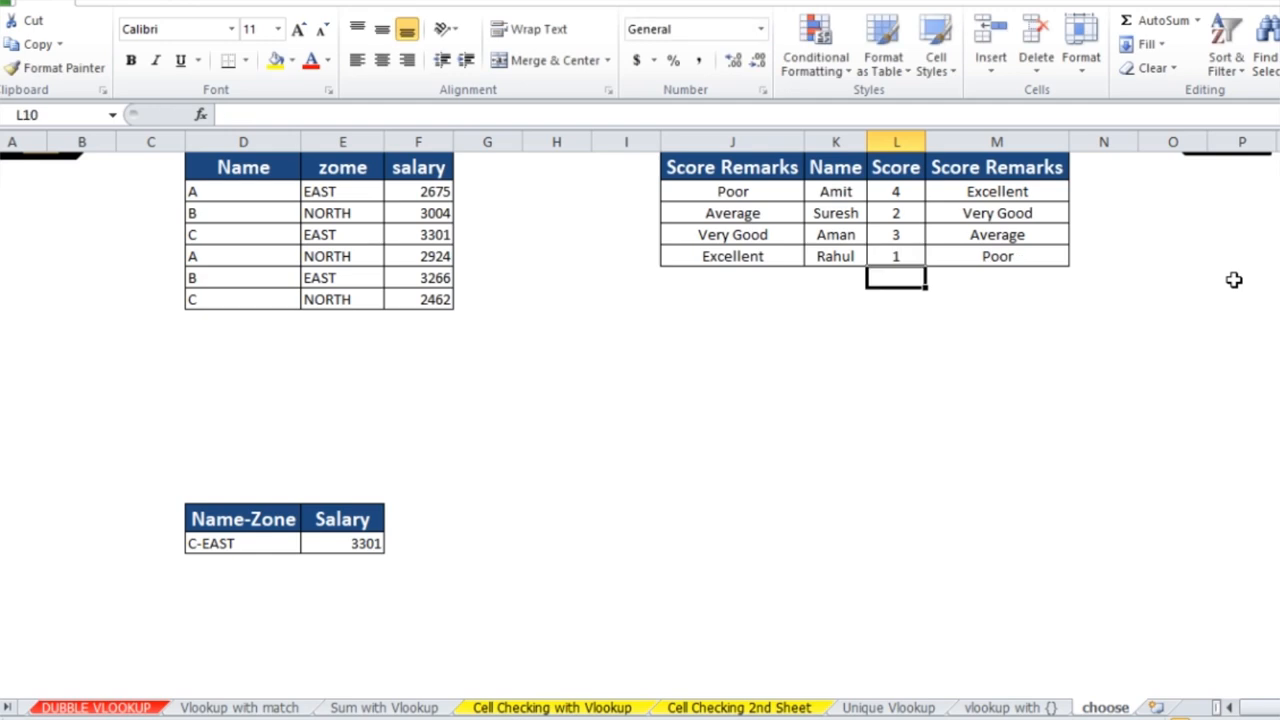
key(Up)
key(Up)
key(Right)
key(Right)
key(Up)
key(Left)
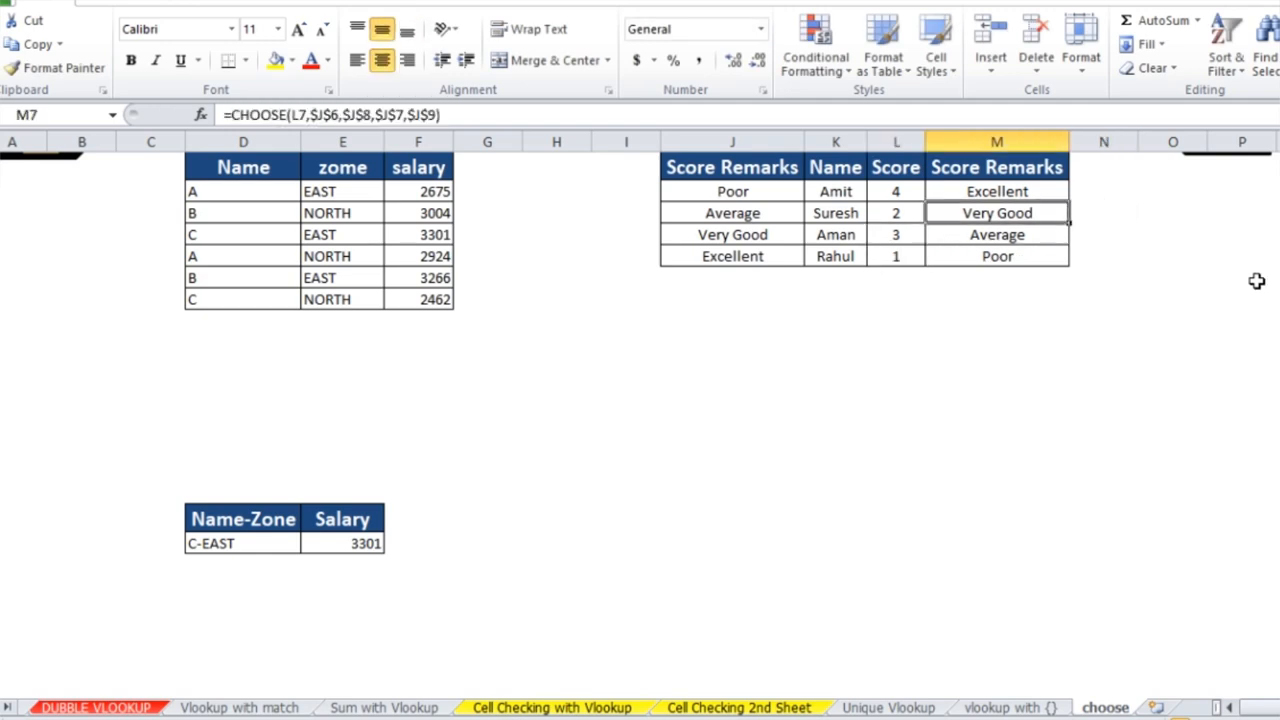
Correct the header in E5 to "zone" and enter 2 as the column number in F4 above salary.
scroll(513, 187, up, 2)
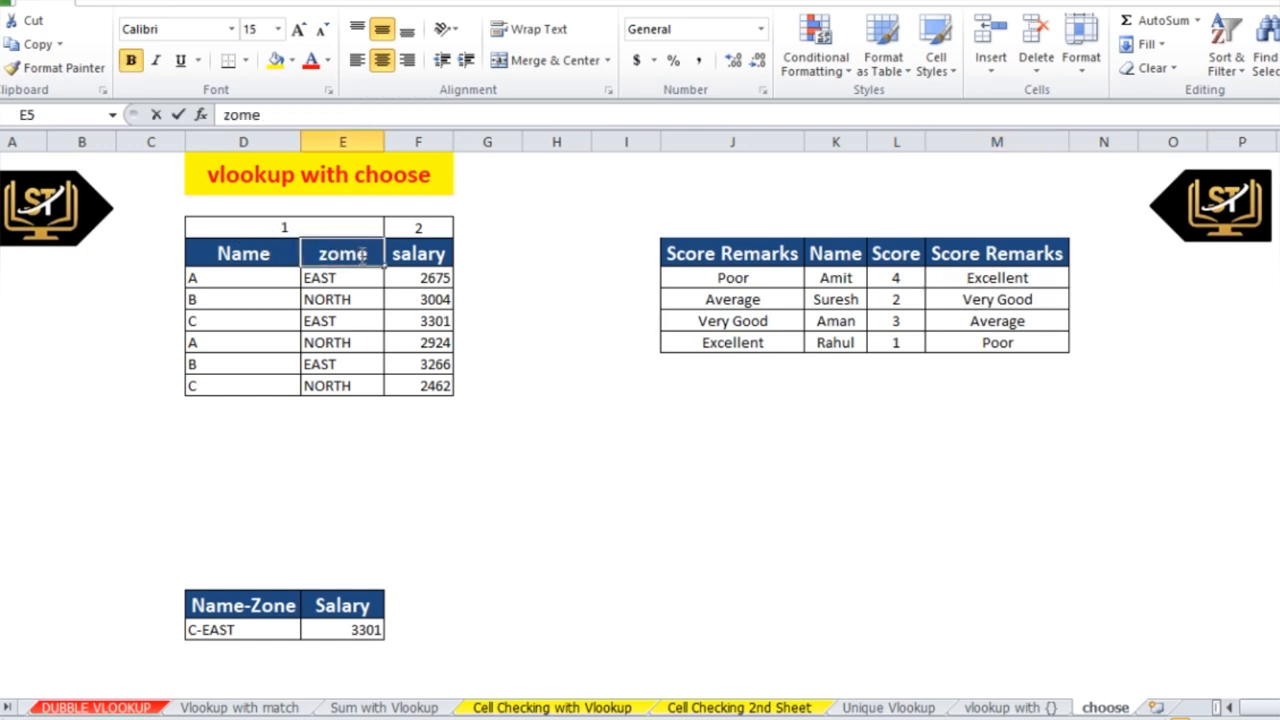
double_click(358, 254)
key(BackSpace)
text(n)
key(Return)
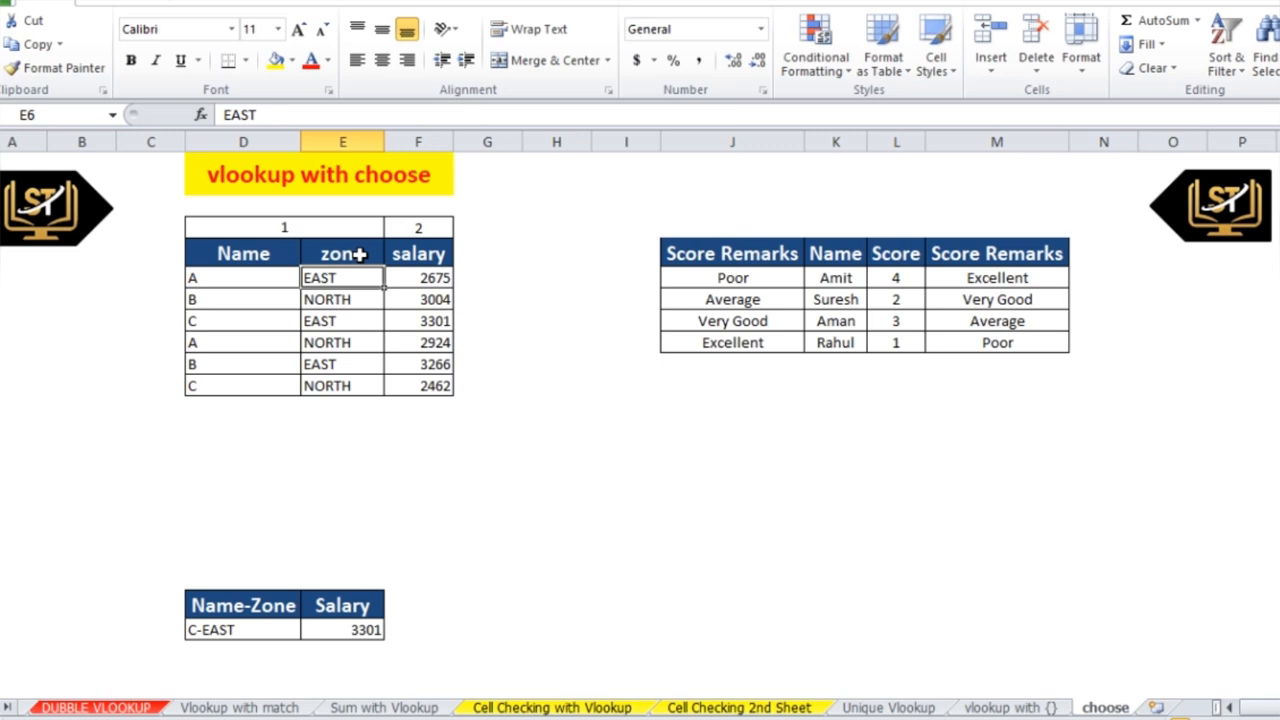
click(418, 229)
text(2)
key(ctrl+Return)
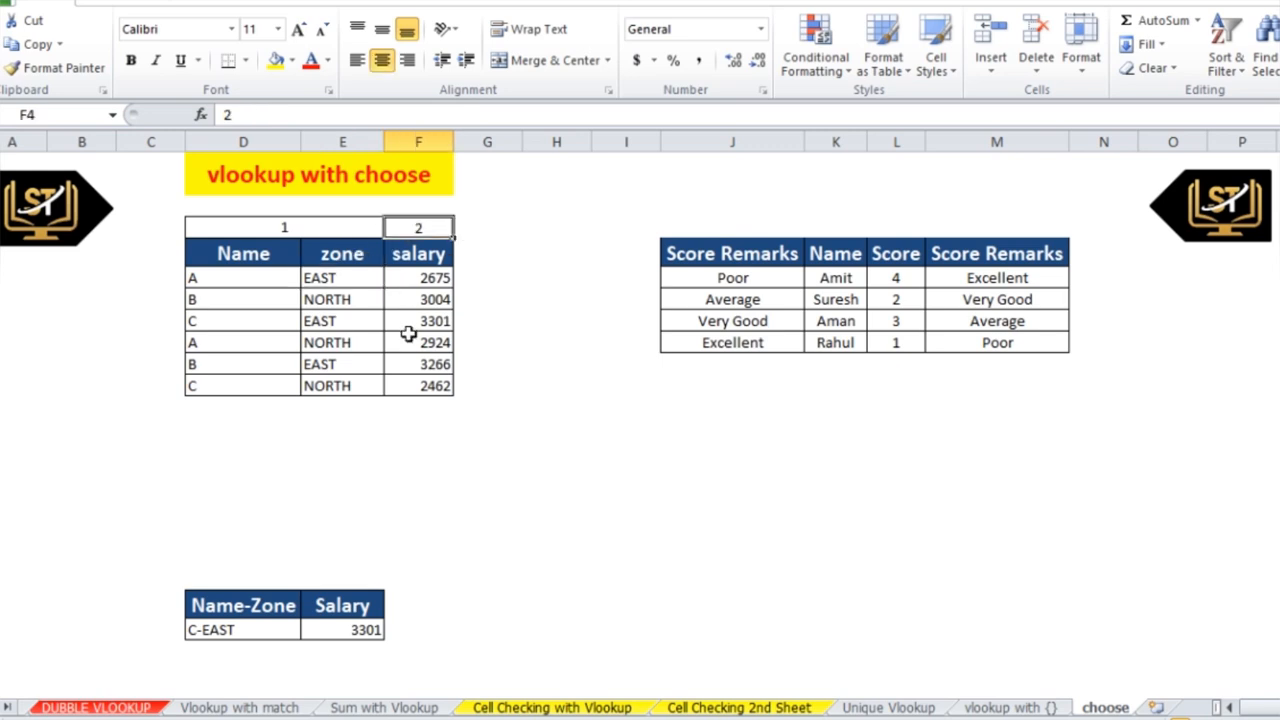
Start a new VLOOKUP formula in the Salary cell E22 with D22 as the lookup value.
click(348, 632)
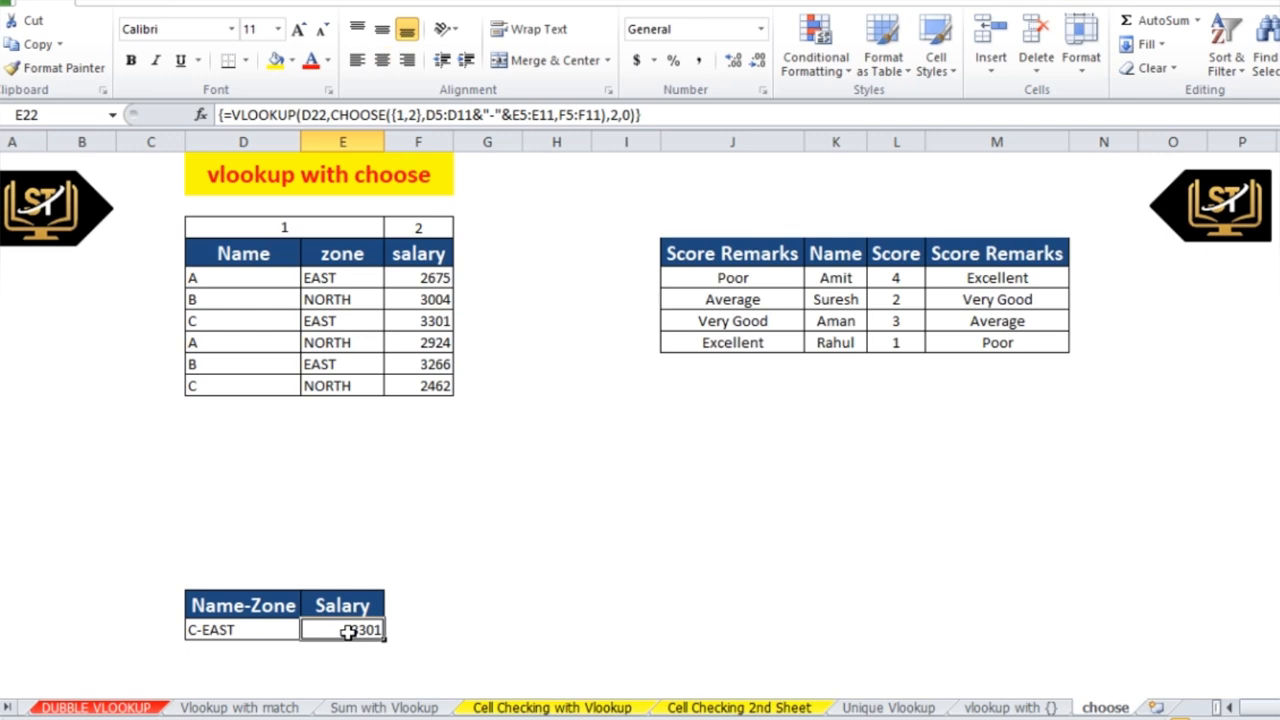
text(=)
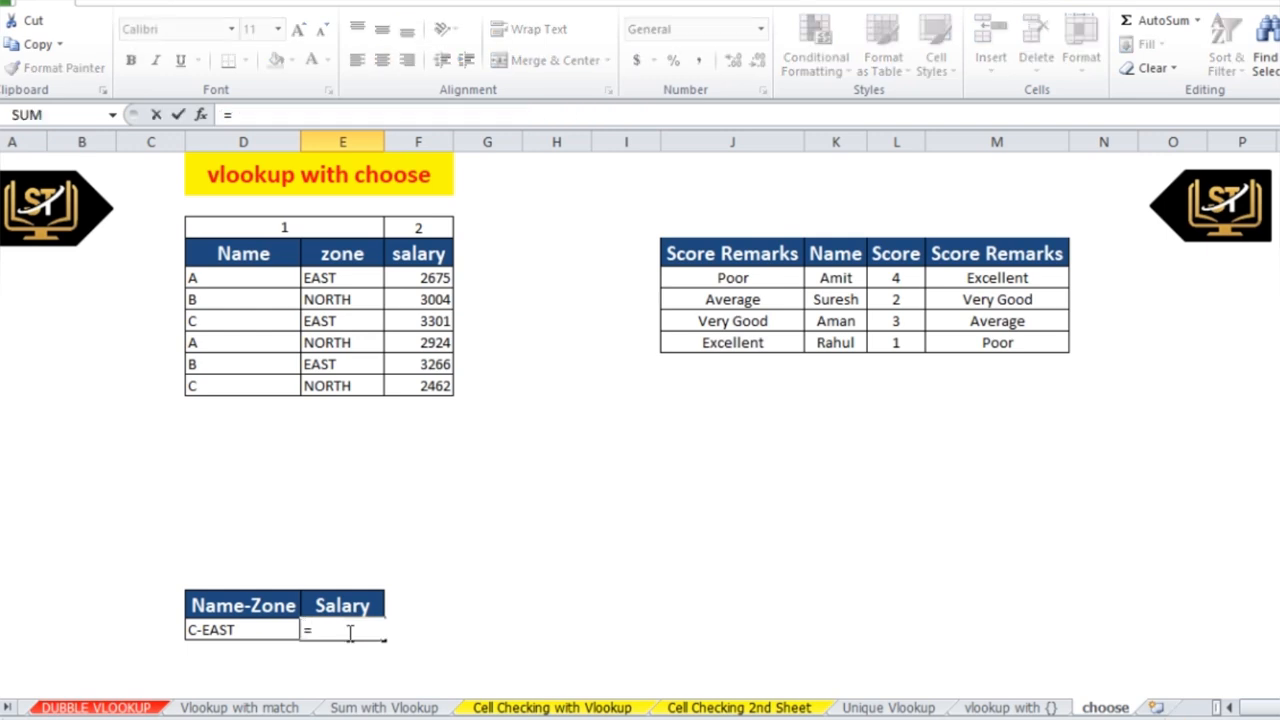
text(vlo)
key(Tab)
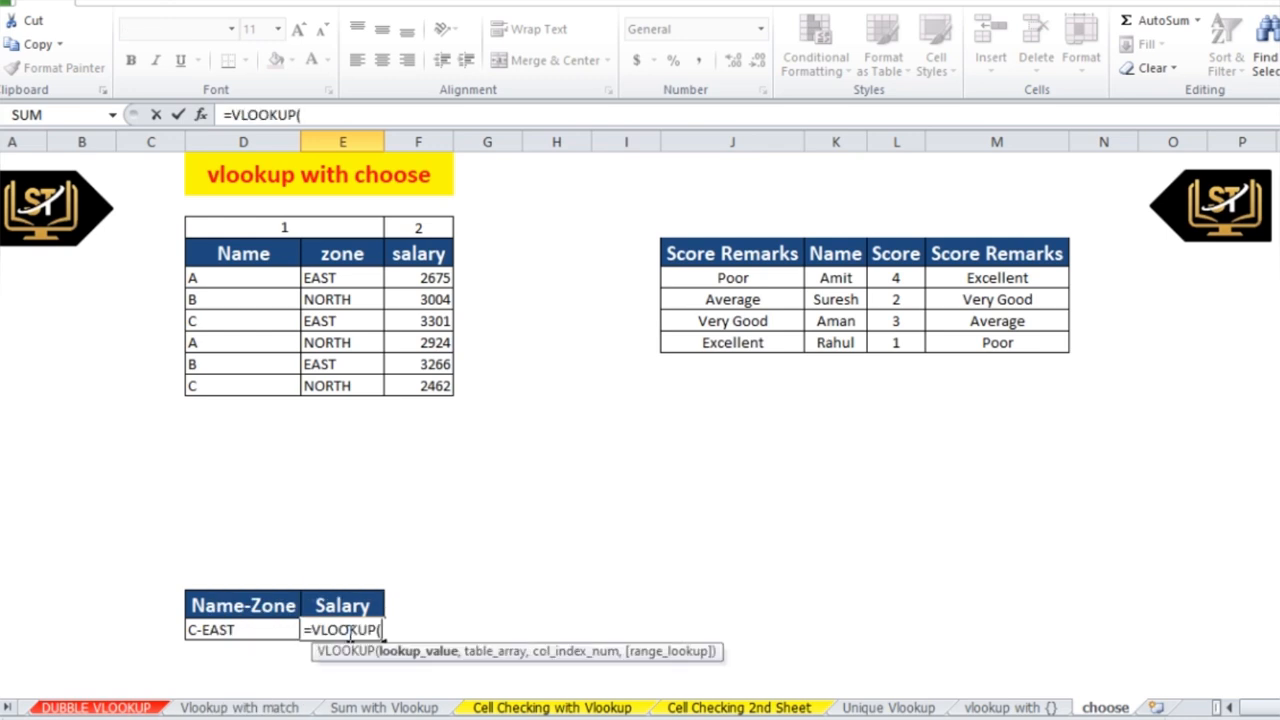
click(256, 630)
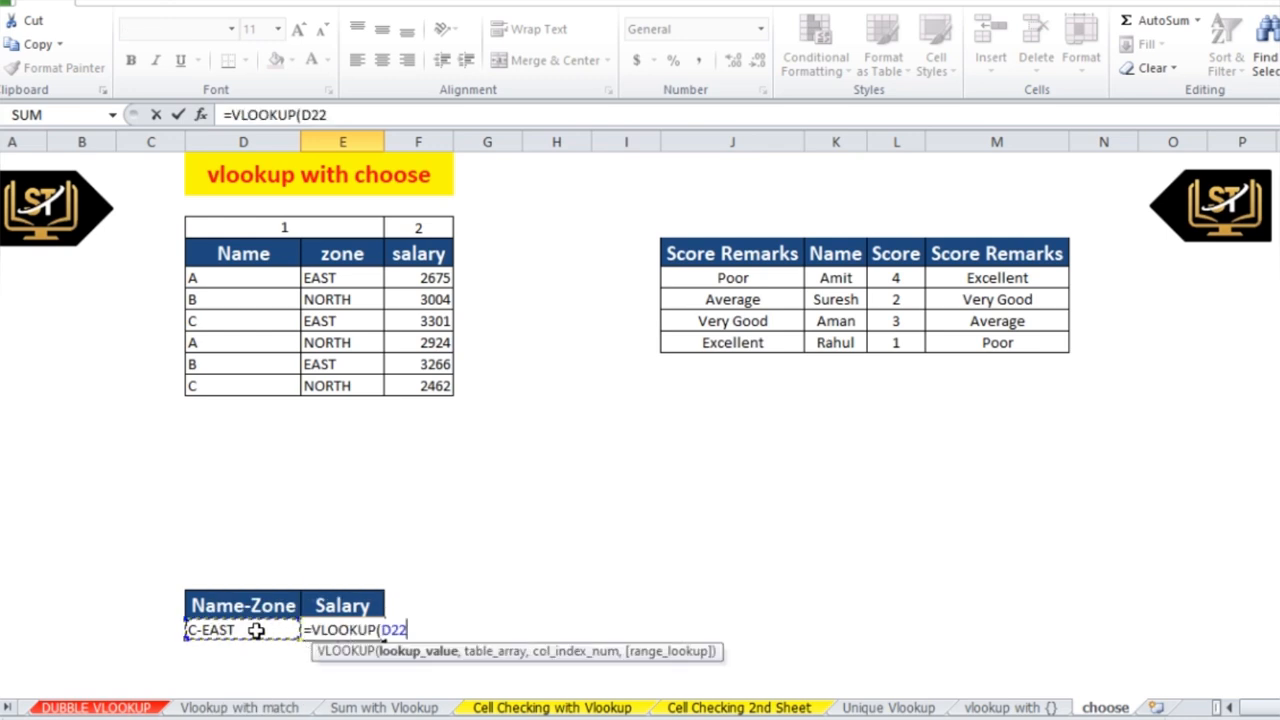
text(,)
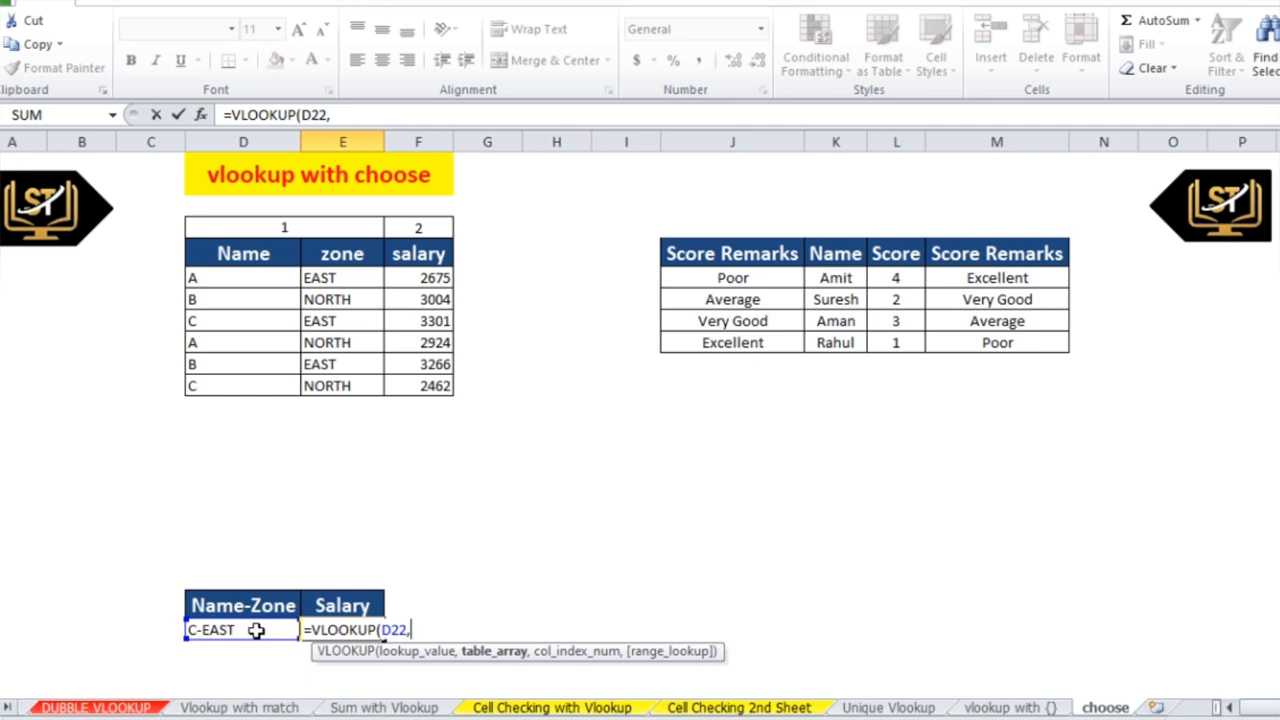
Nest a CHOOSE function as the table array of the VLOOKUP, with {1,2} as its index number.
text(ch)
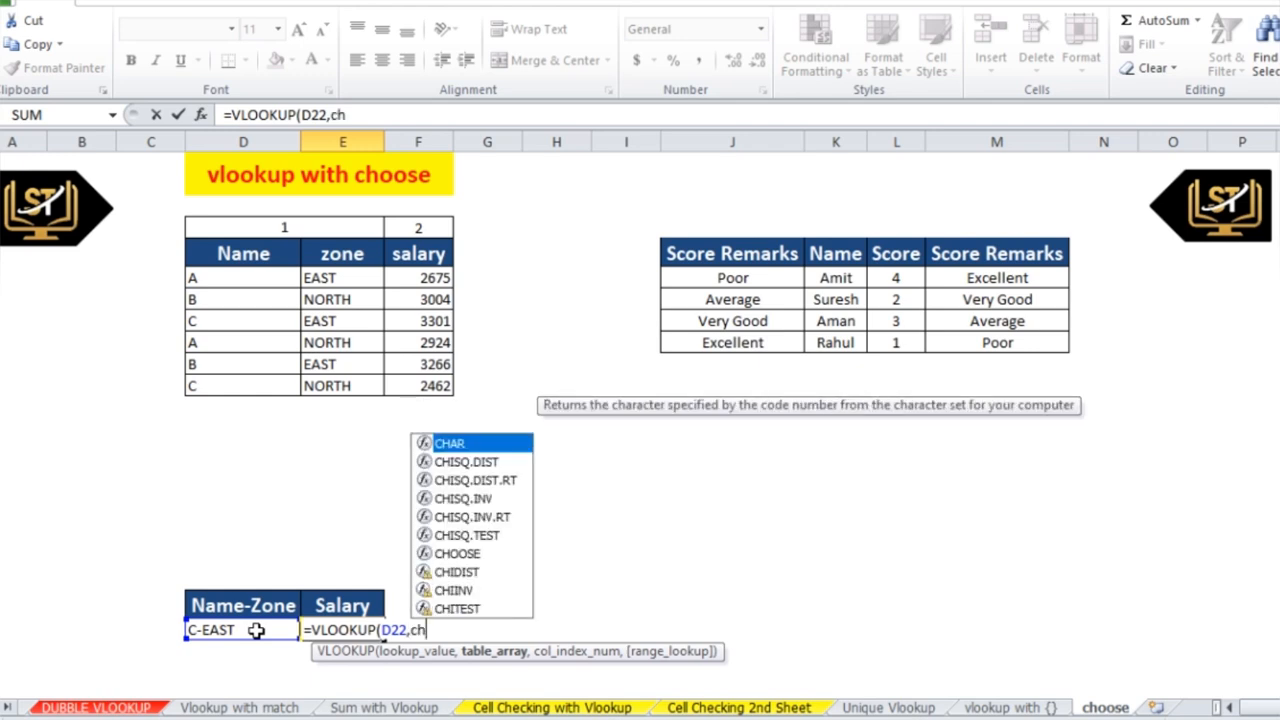
text(oo)
key(Tab)
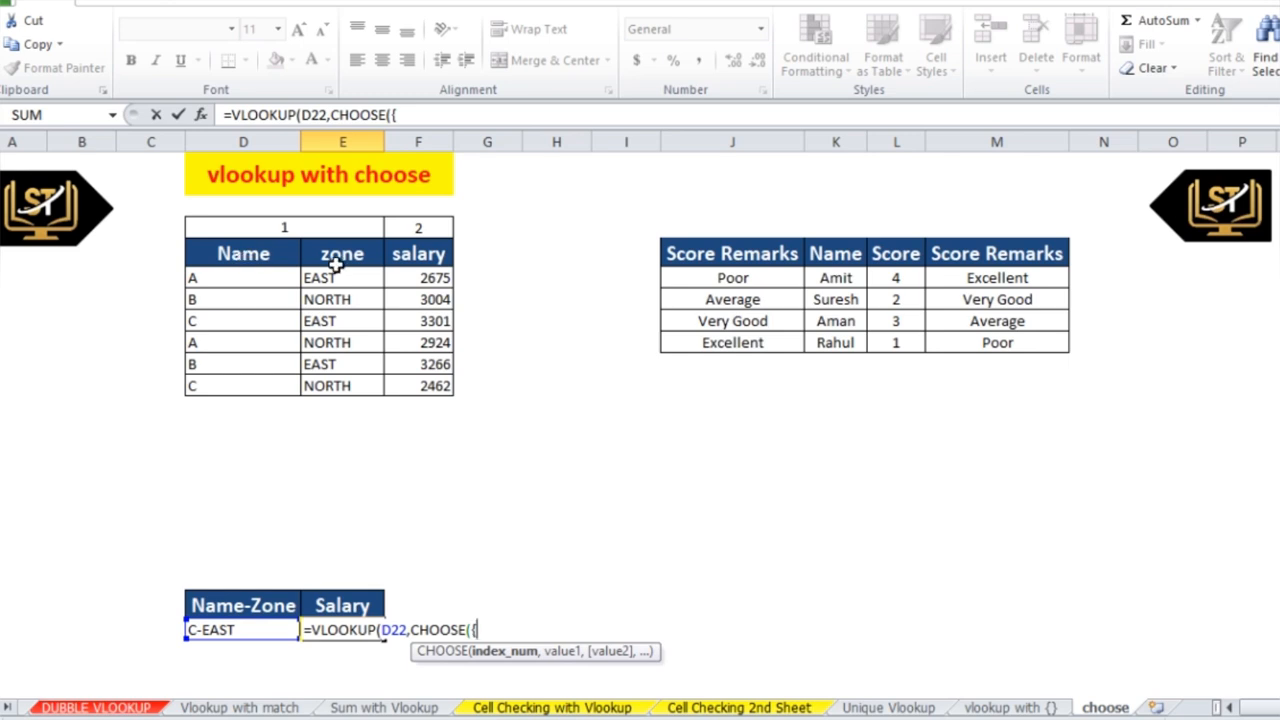
text(1,2},)
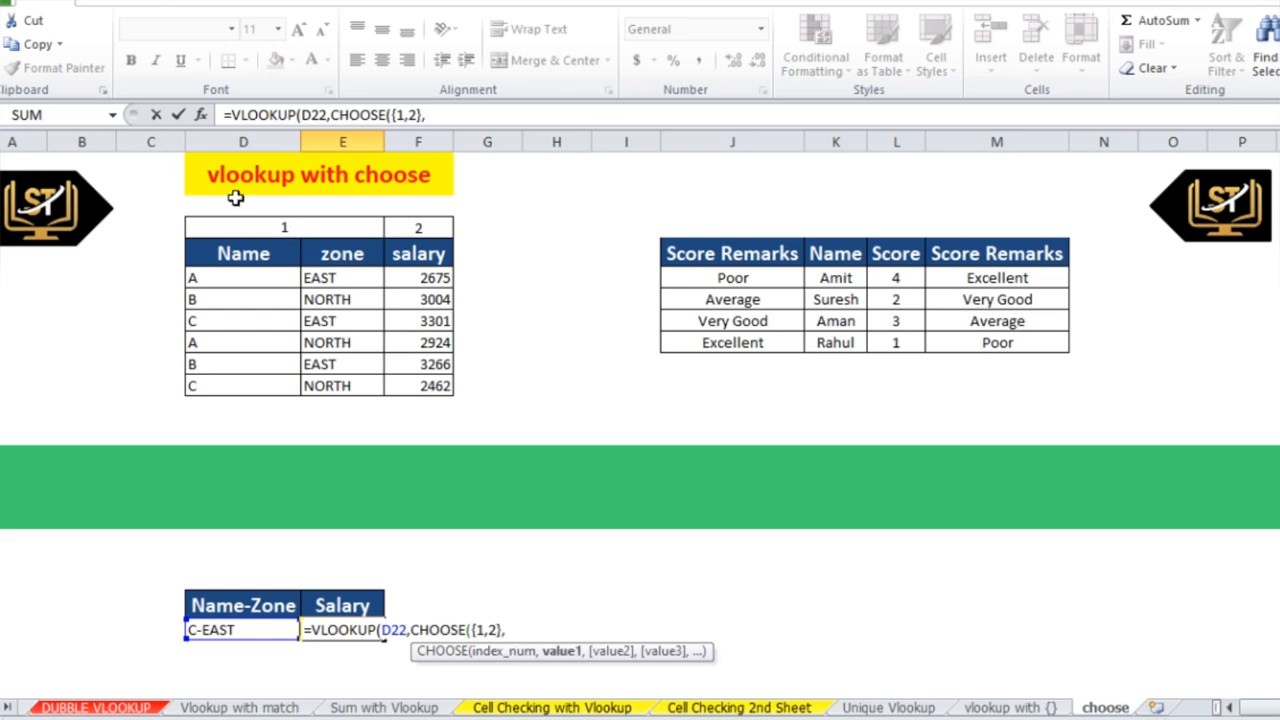
Add D5:D11&E5:E11 as the first CHOOSE value and F5:F11 as the second.
drag(251, 253, 259, 383)
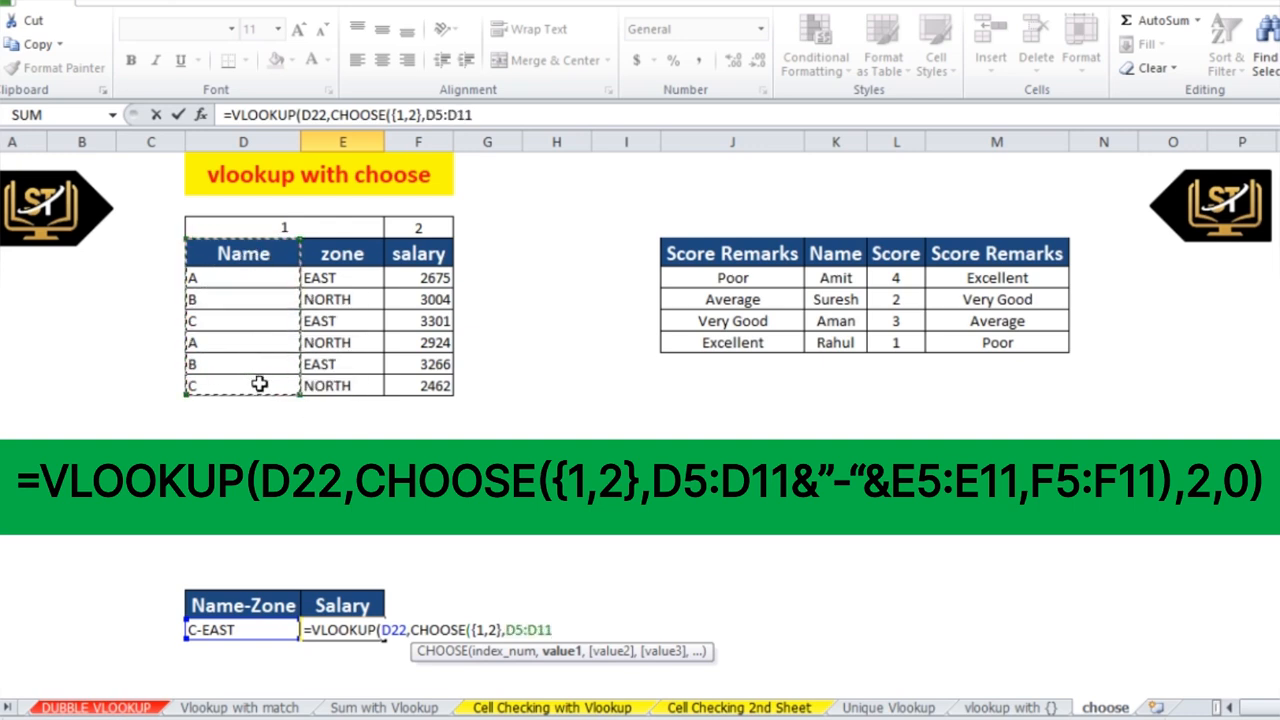
text(&&)
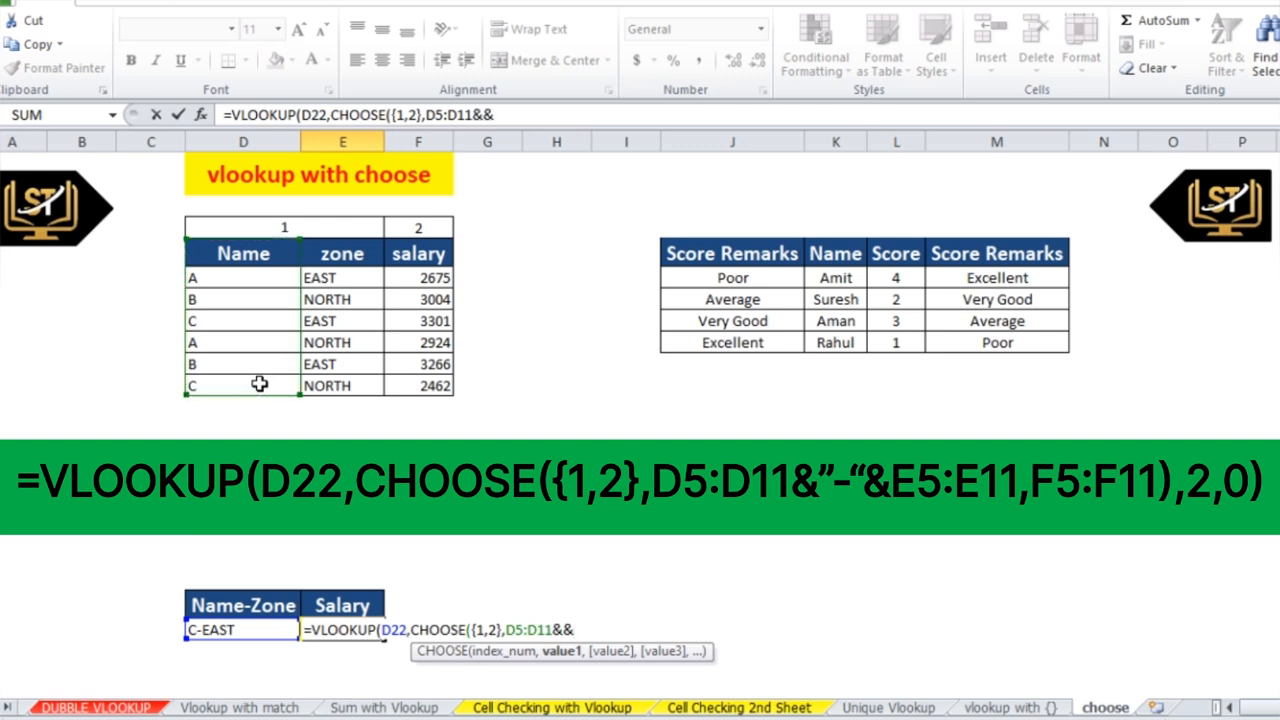
key(BackSpace)
drag(354, 252, 352, 384)
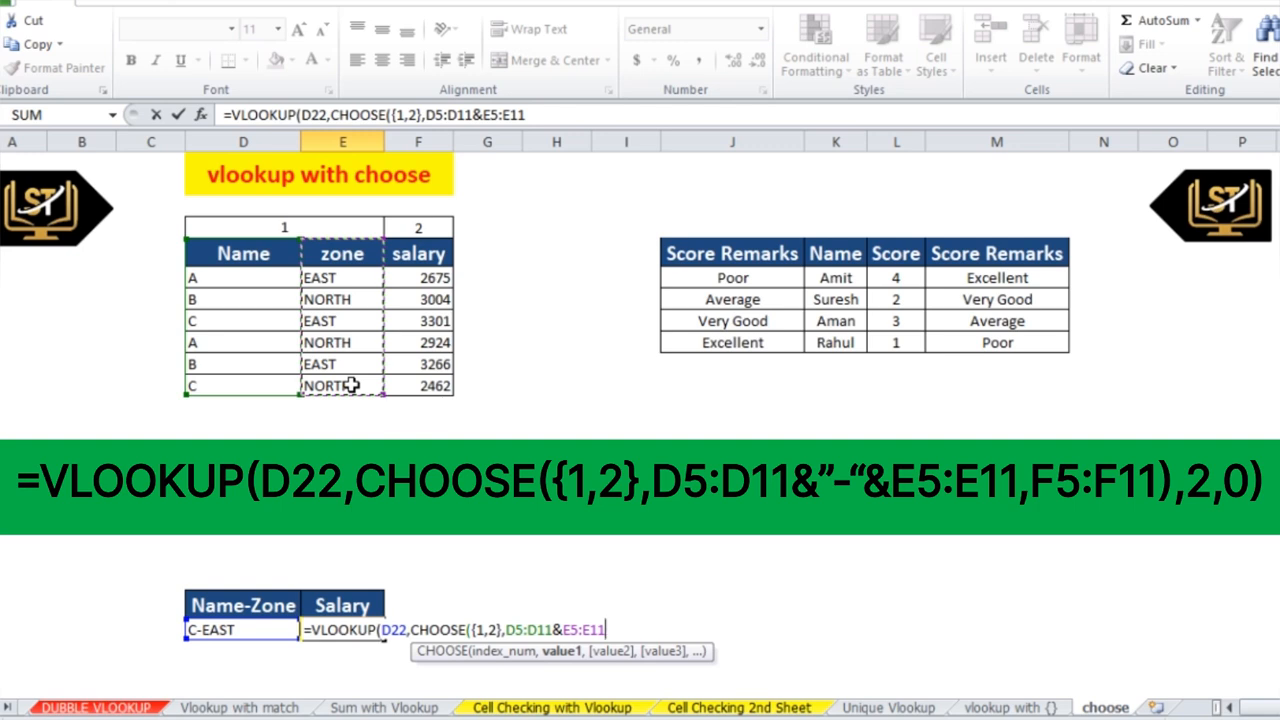
text(,)
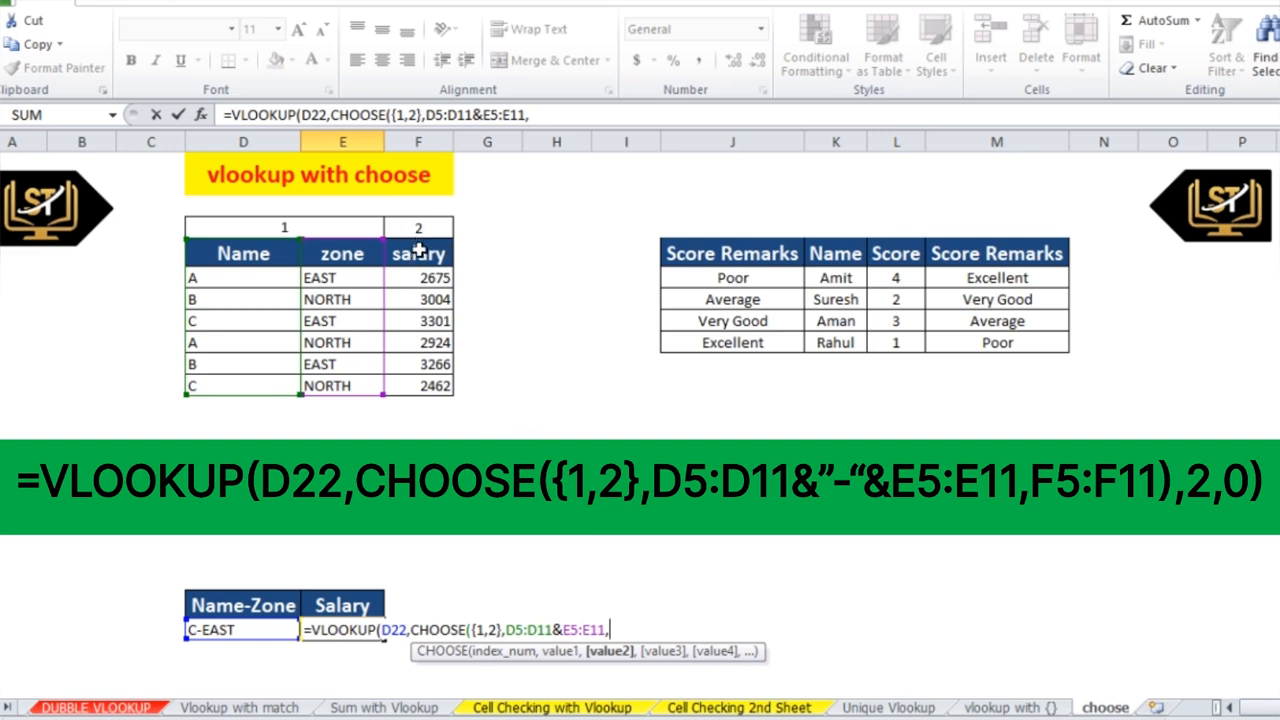
drag(418, 252, 421, 387)
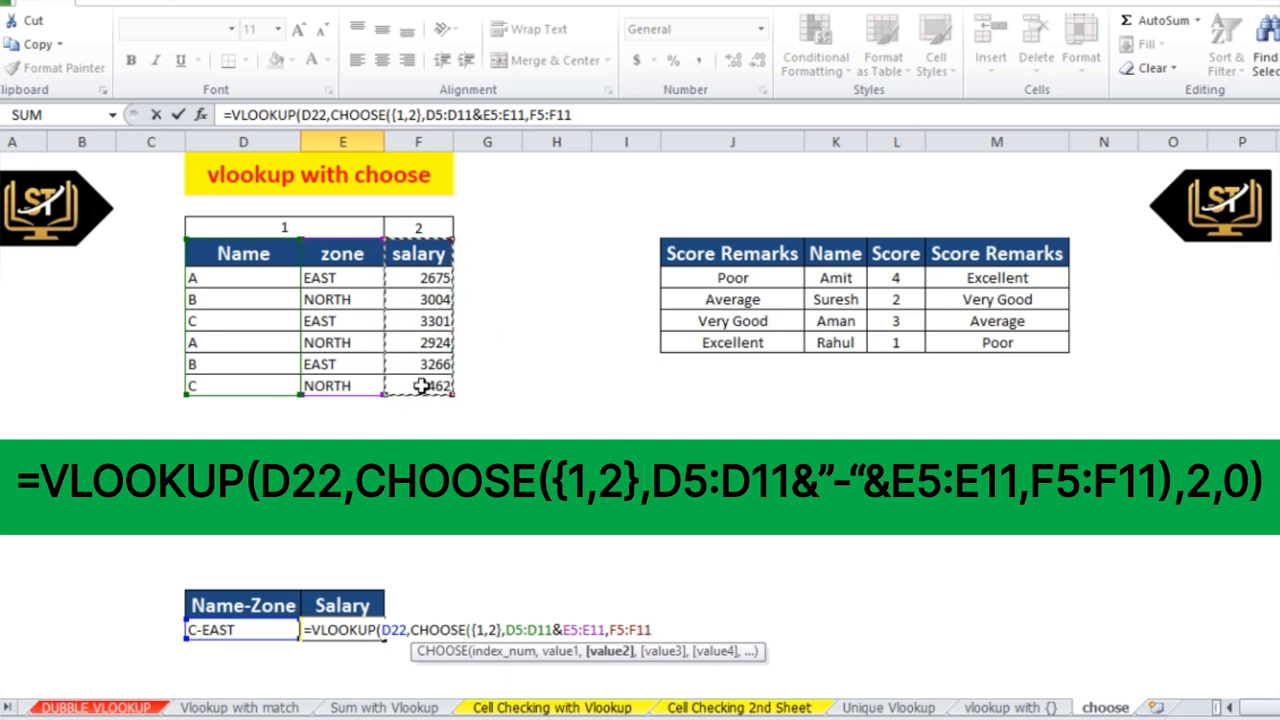
Finish the VLOOKUP with column index 2 and range lookup 0, and enter it as an array formula.
text())
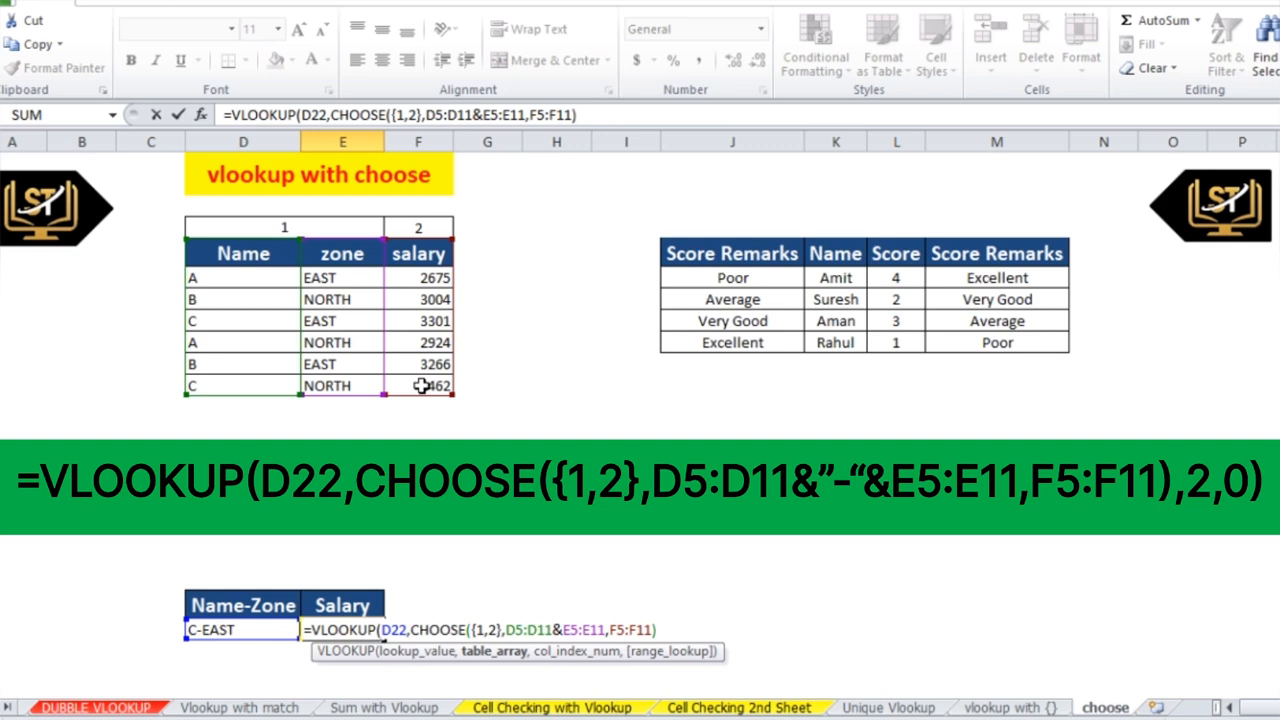
text(,2)
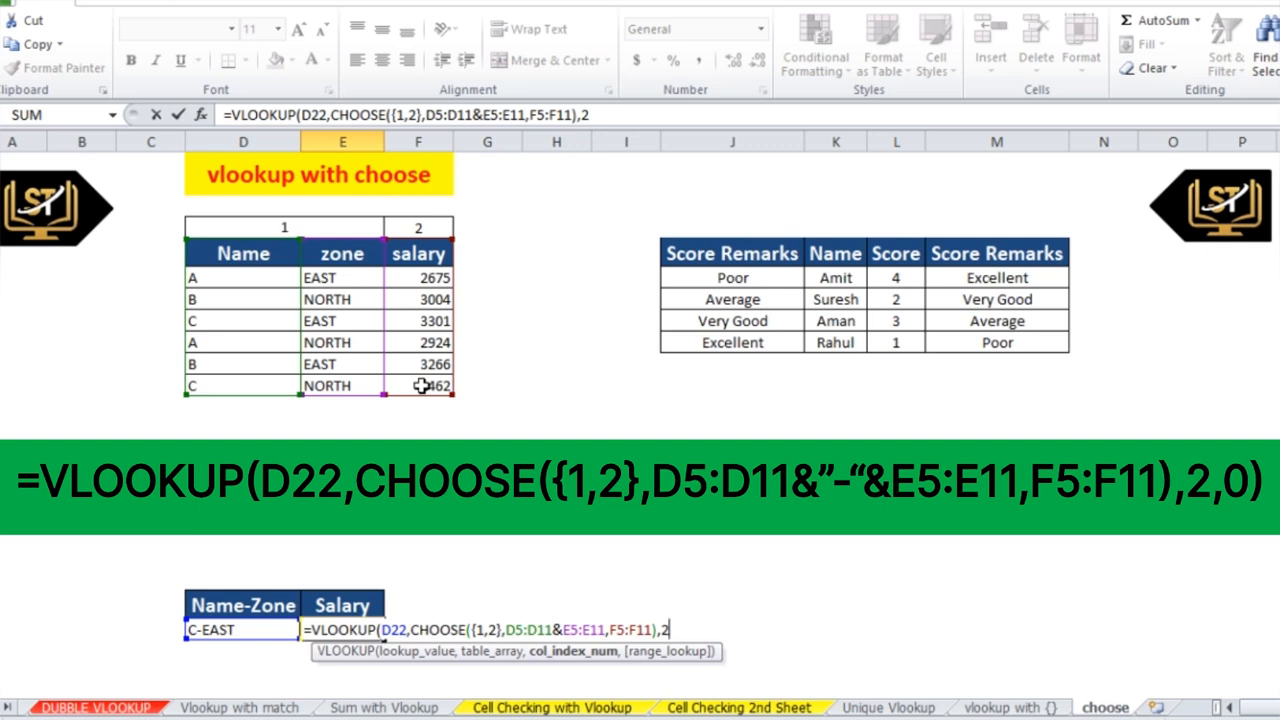
text(,0))
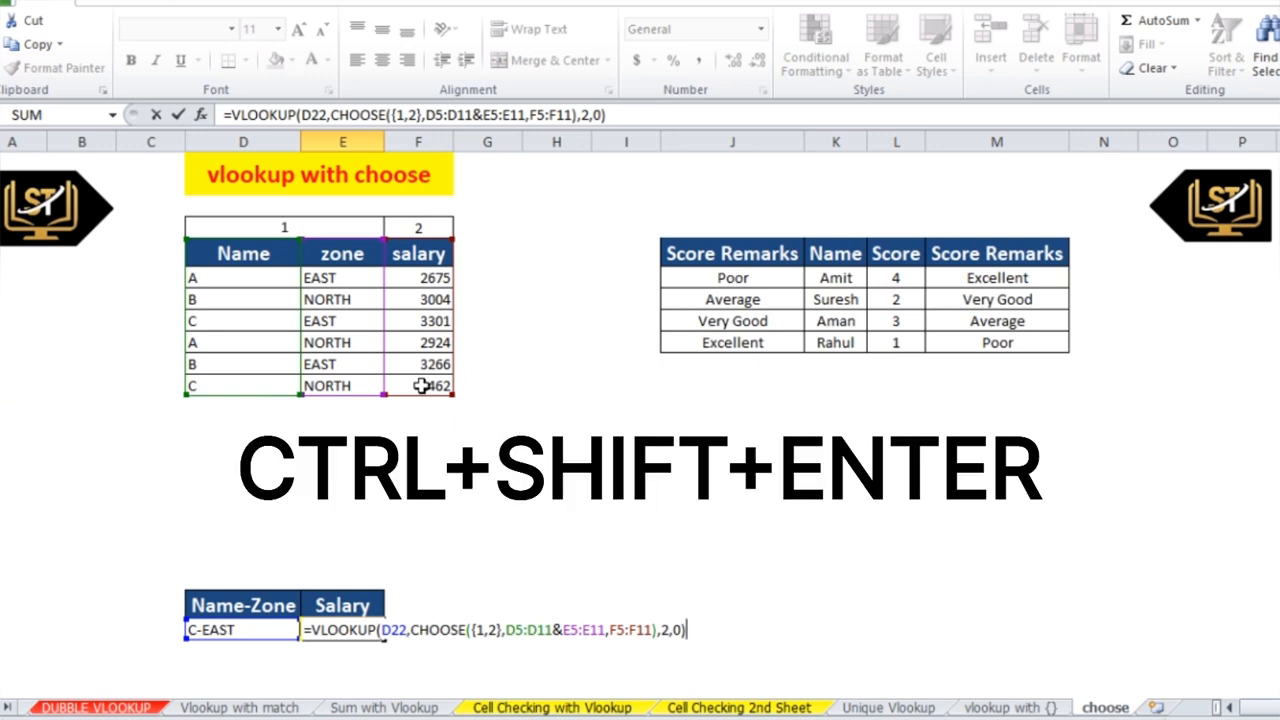
key(ctrl+shift+Return)
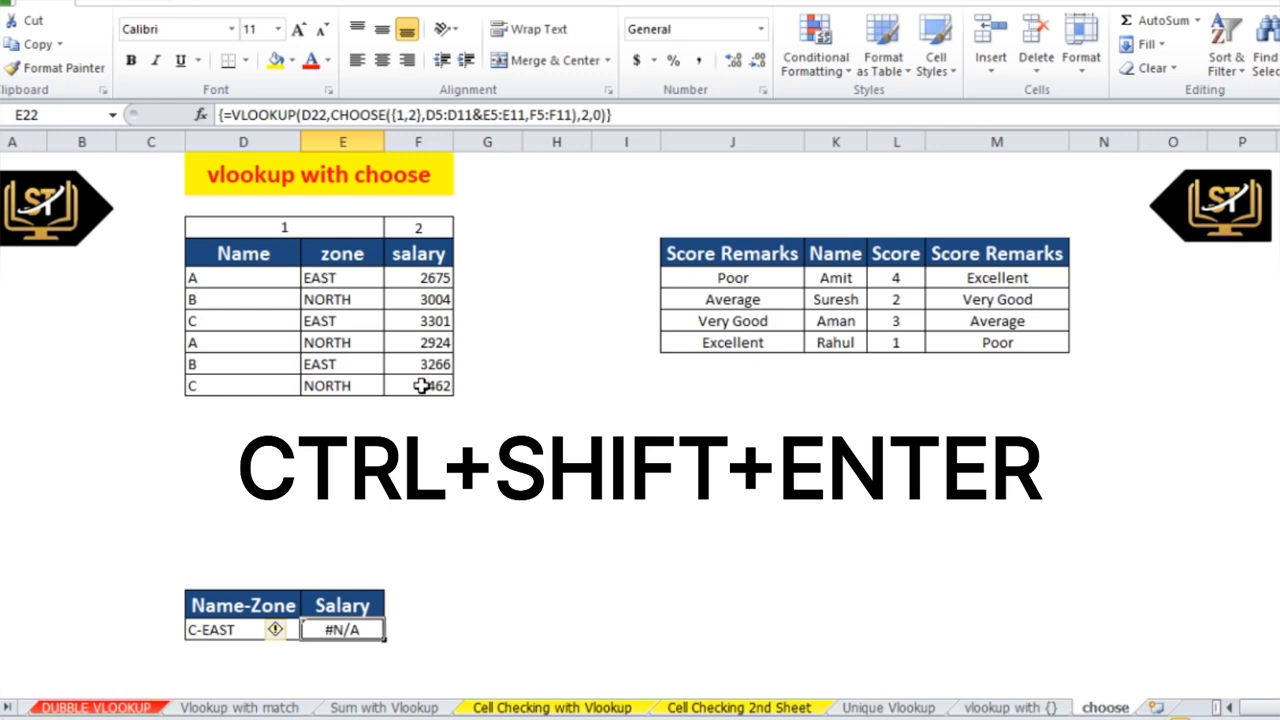
Insert a "-" separator between D5:D11 and E5:E11 in the E22 formula and re-enter it as an array formula.
double_click(335, 630)
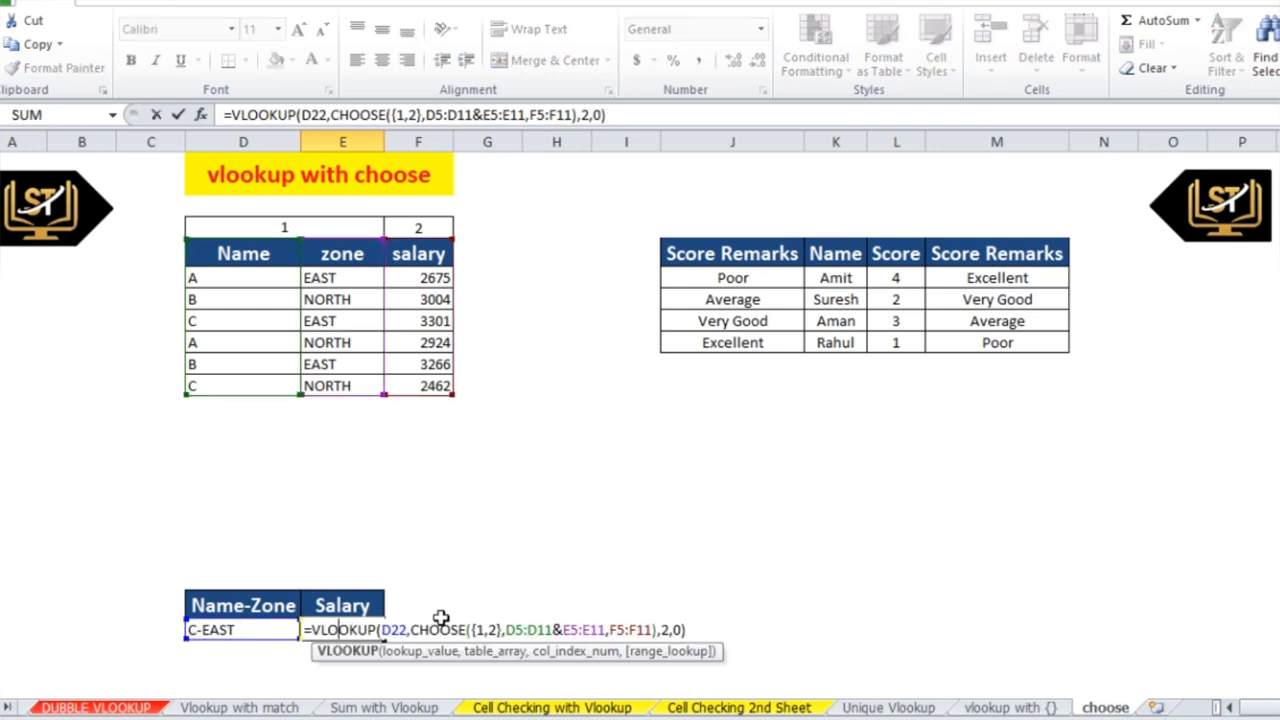
click(562, 630)
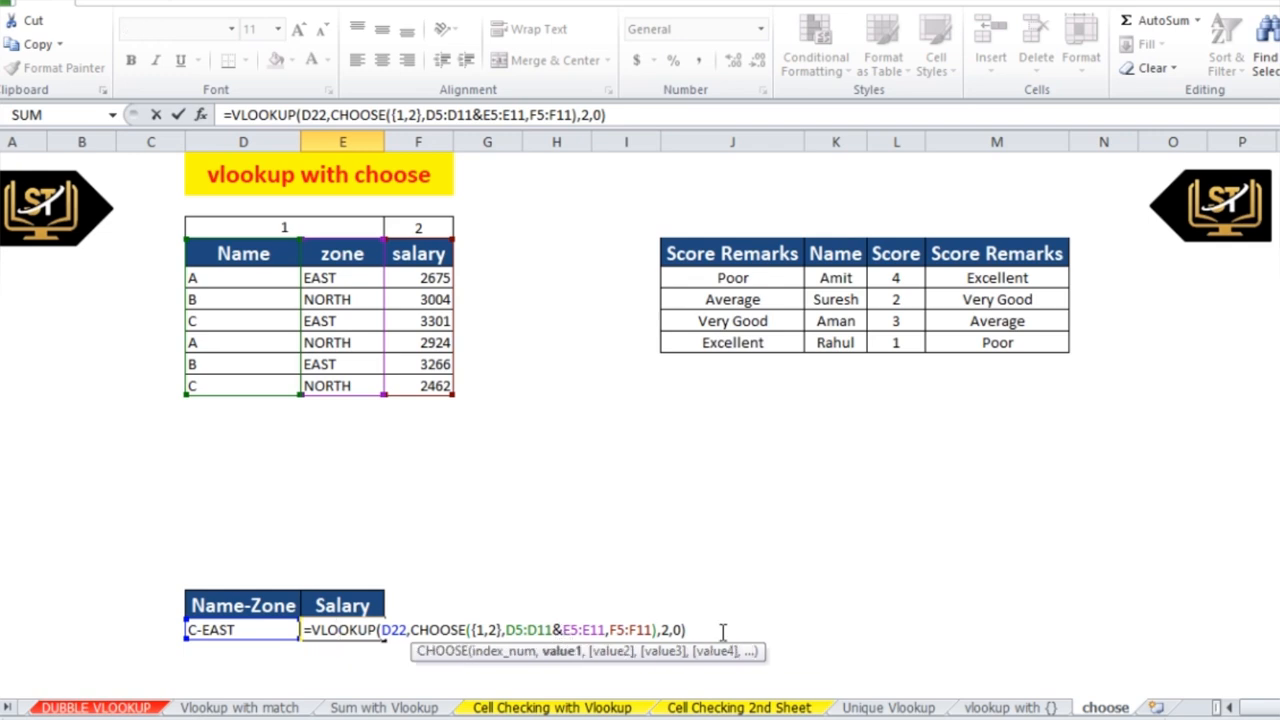
text(")
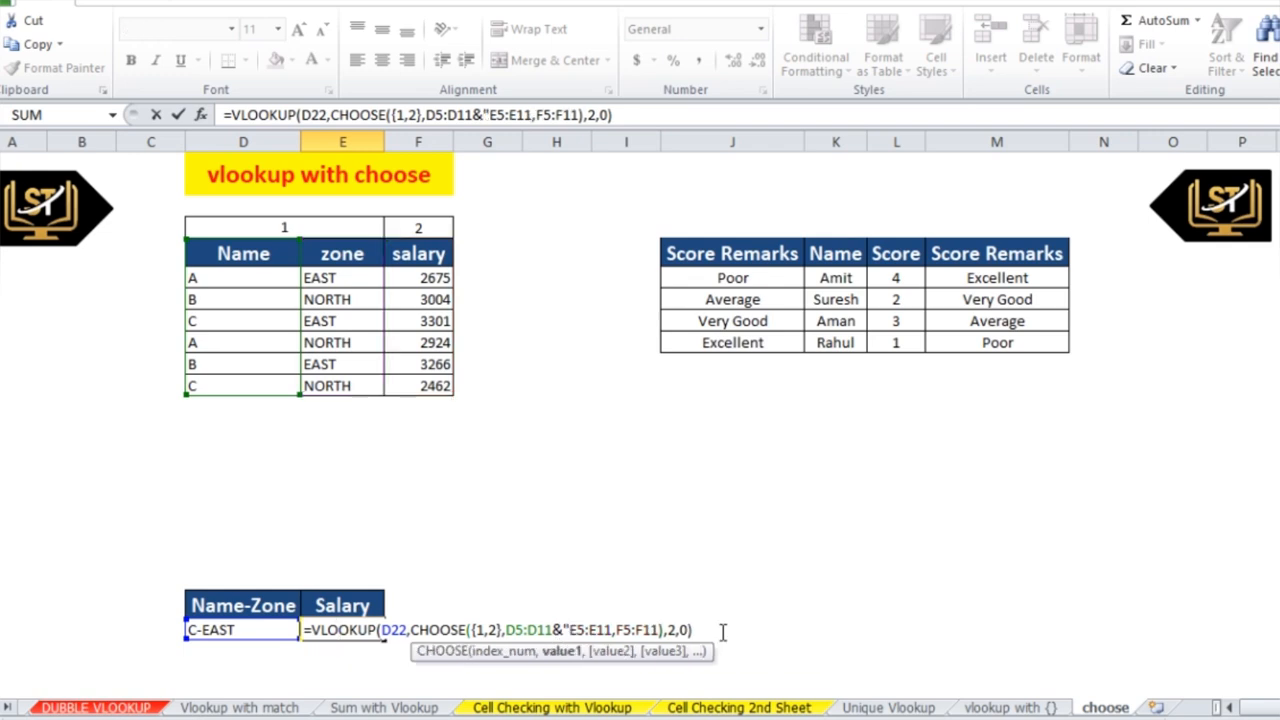
text(-")
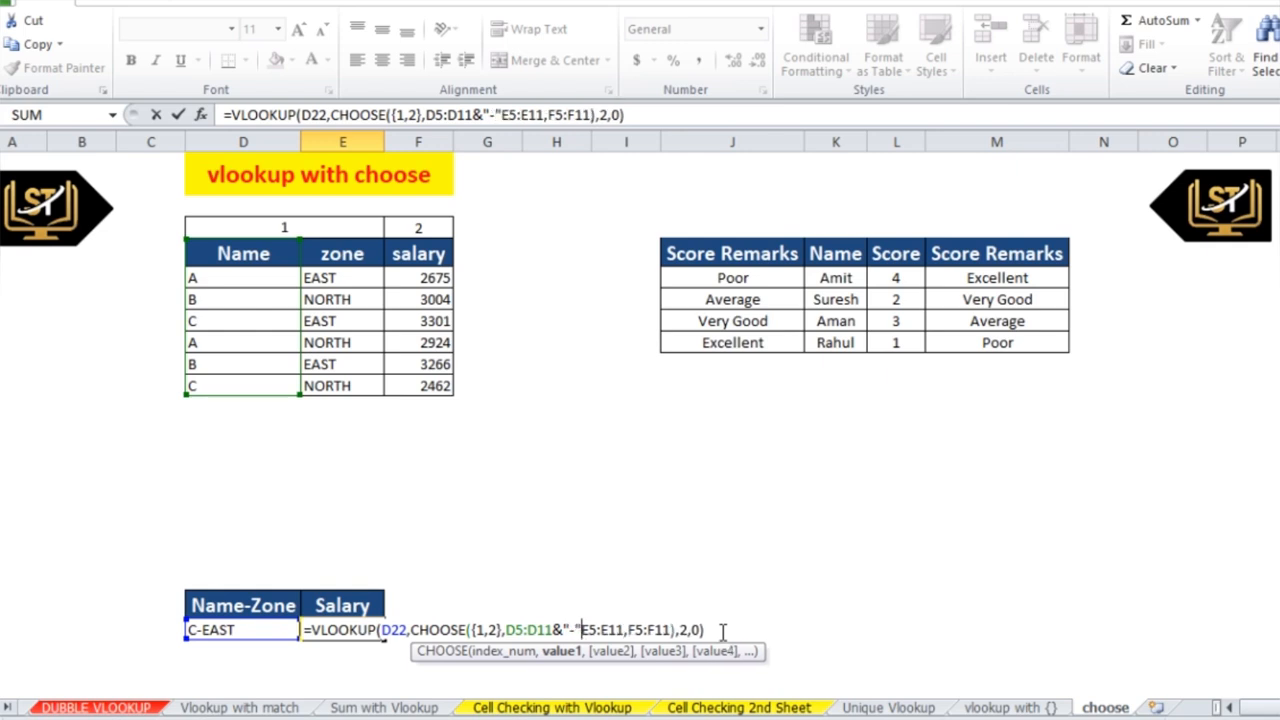
text(&)
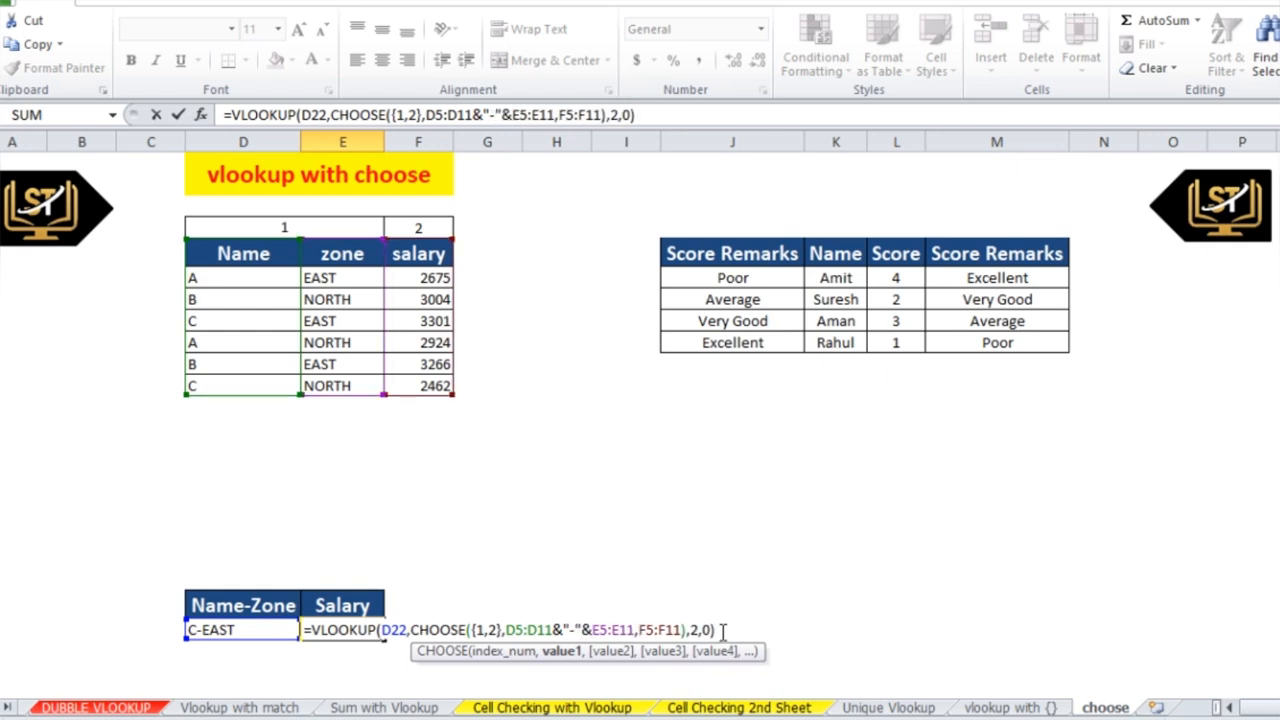
key(ctrl+Return)
Change the Name-Zone lookup value in D22 to B-EAST and select the Salary cell E22.
key(Left)
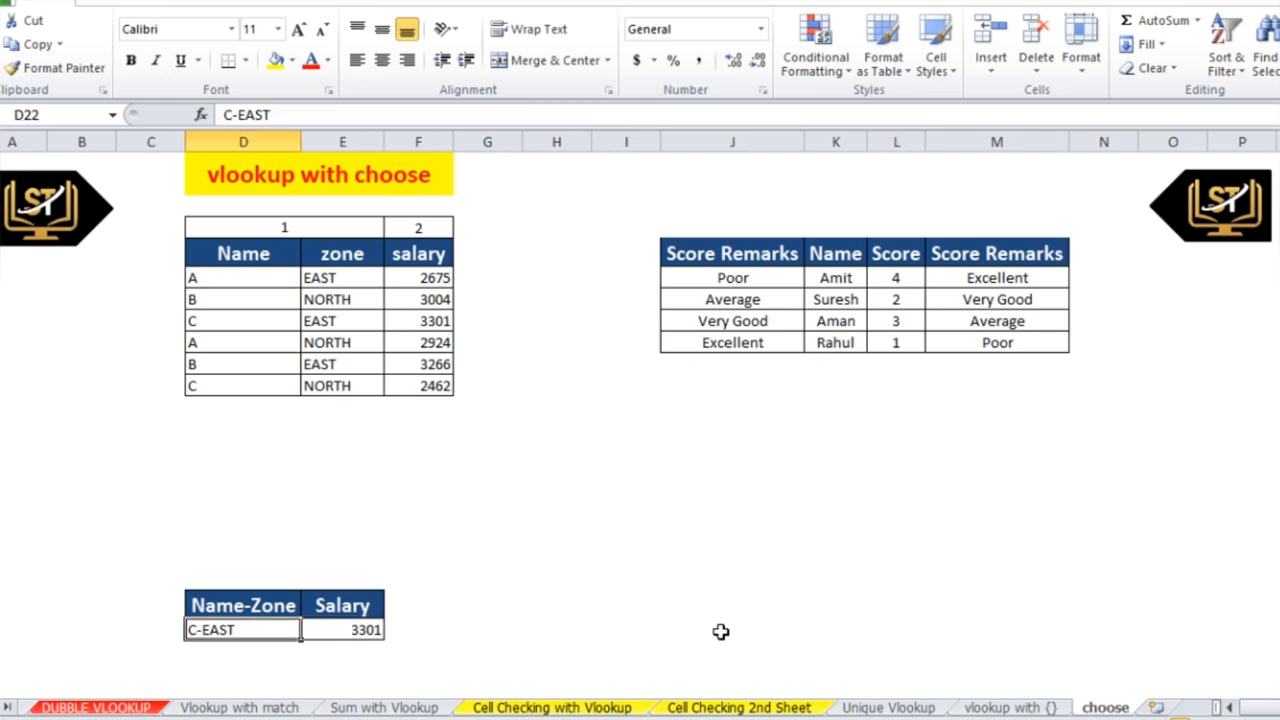
key(Left)
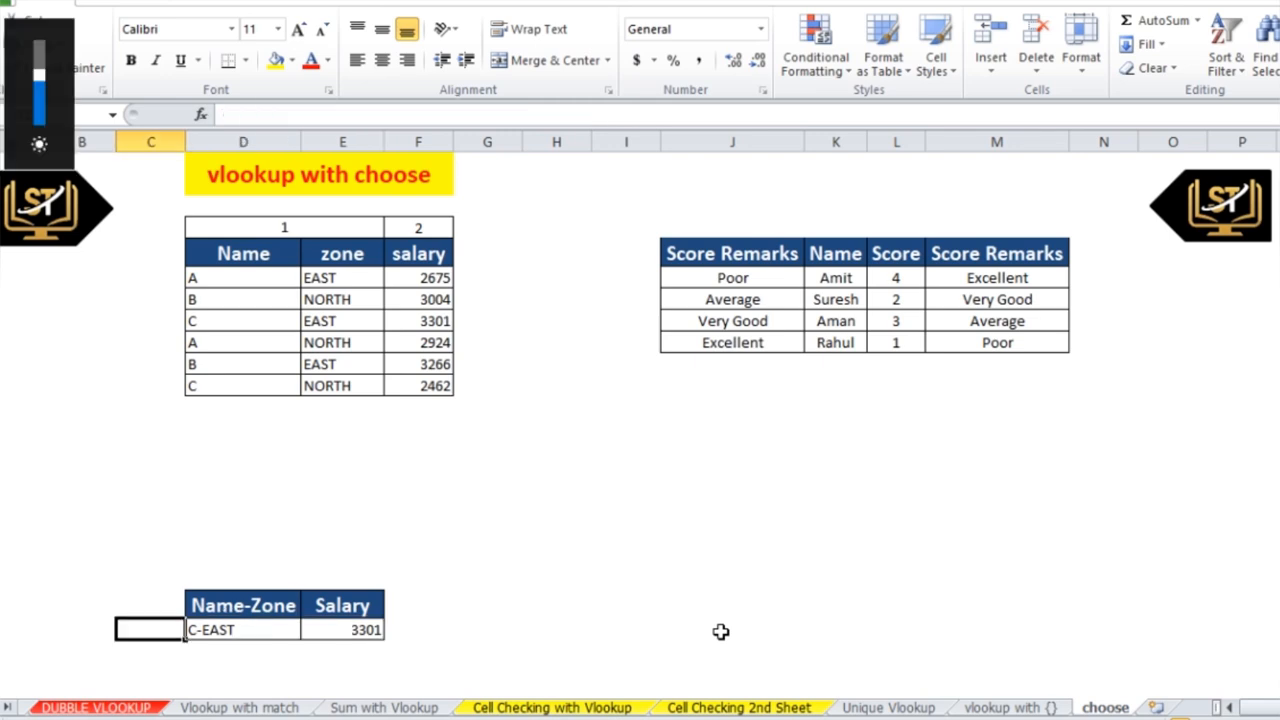
key(Right)
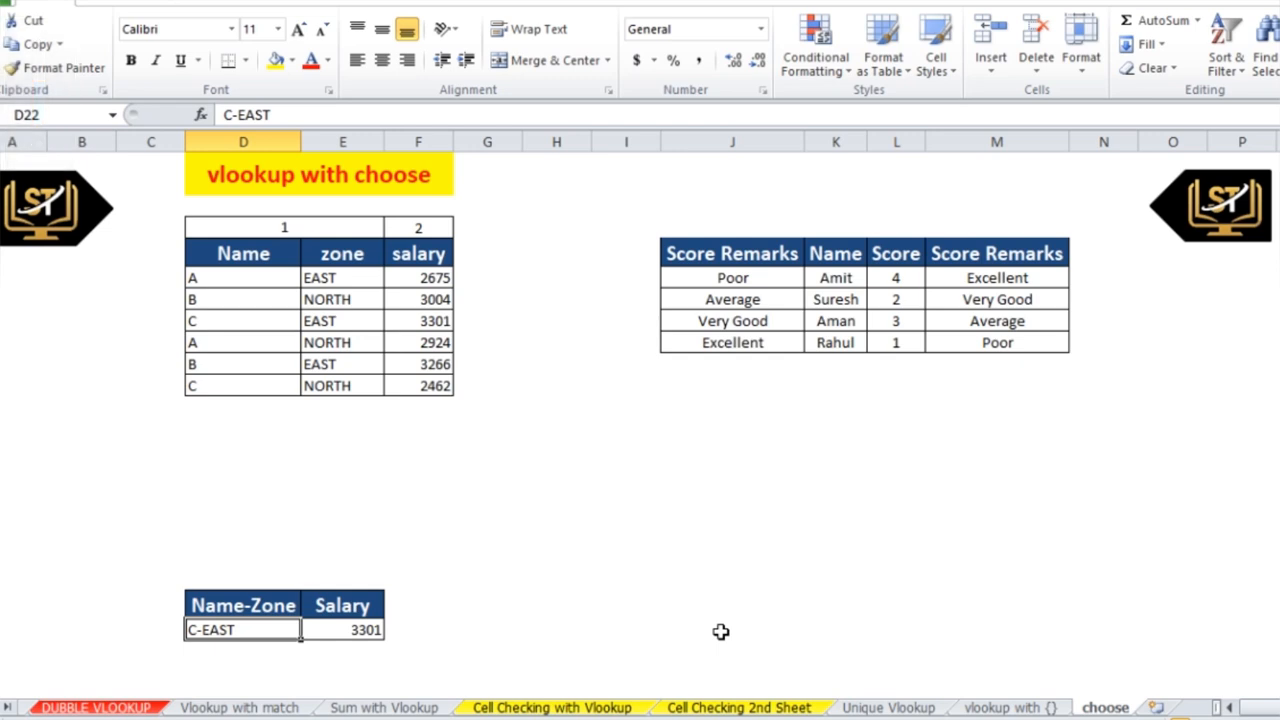
double_click(199, 629)
key(BackSpace)
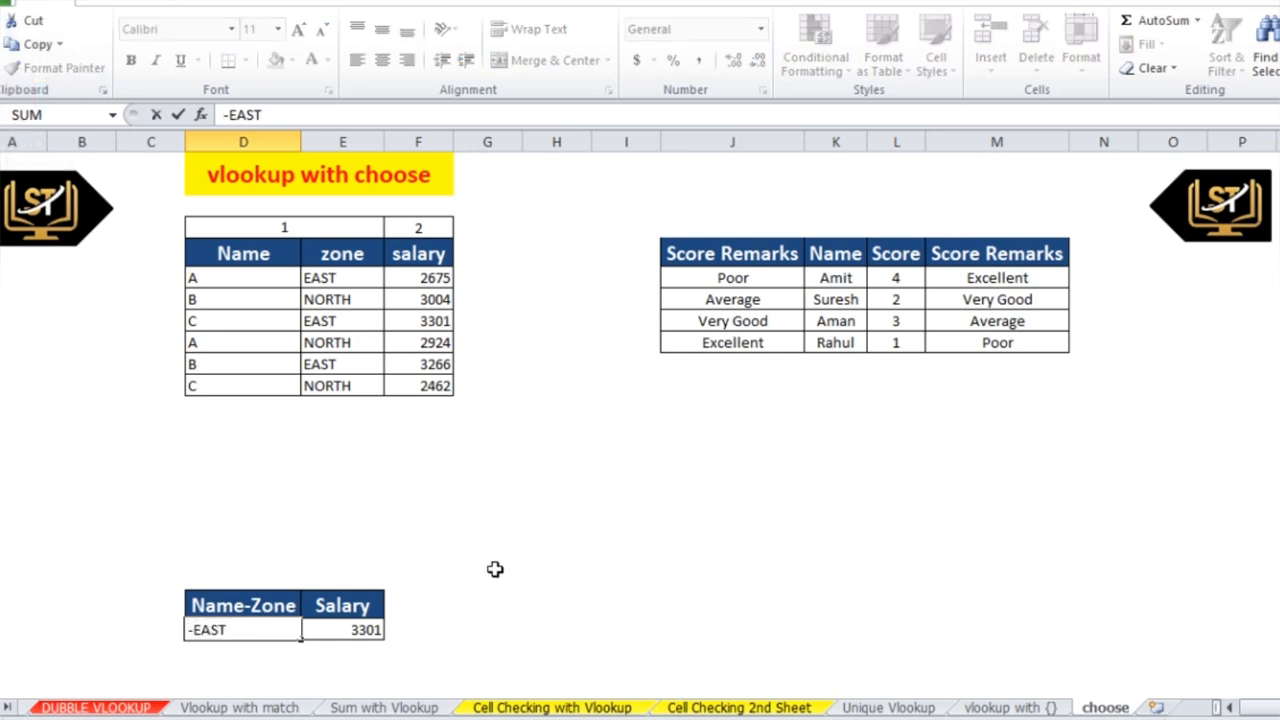
text(B)
key(Return)
key(Up)
key(Right)
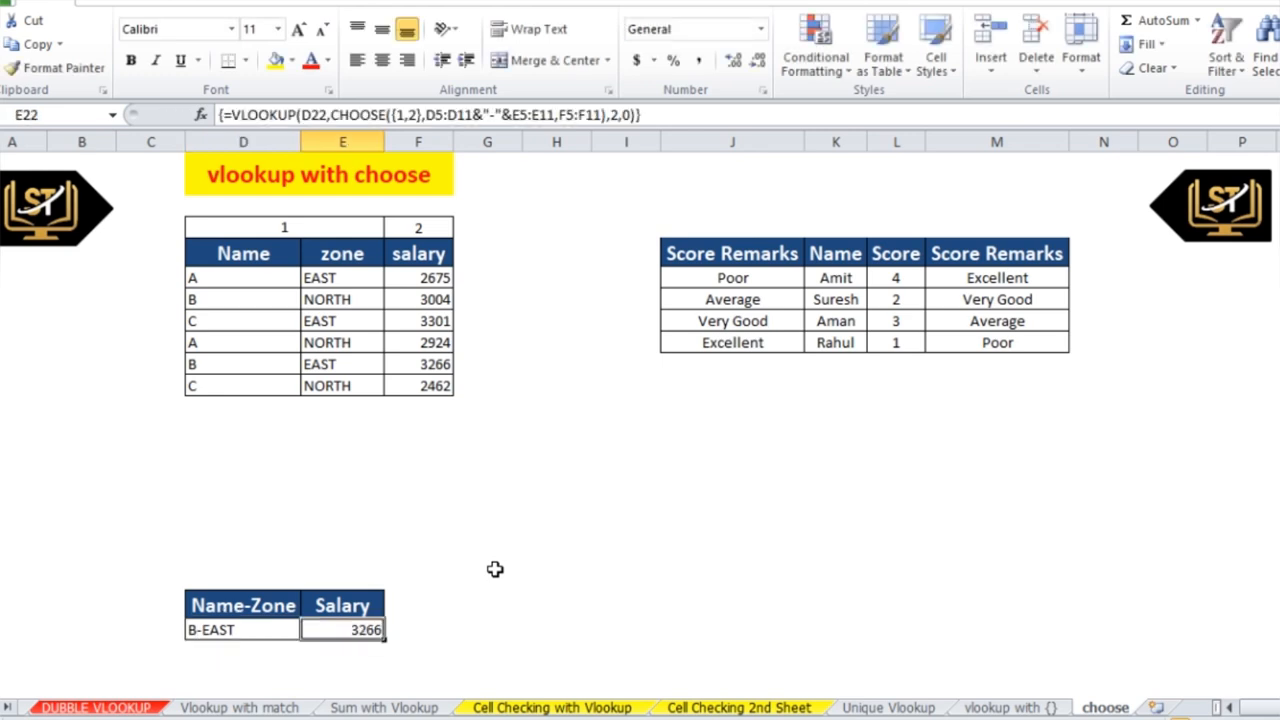